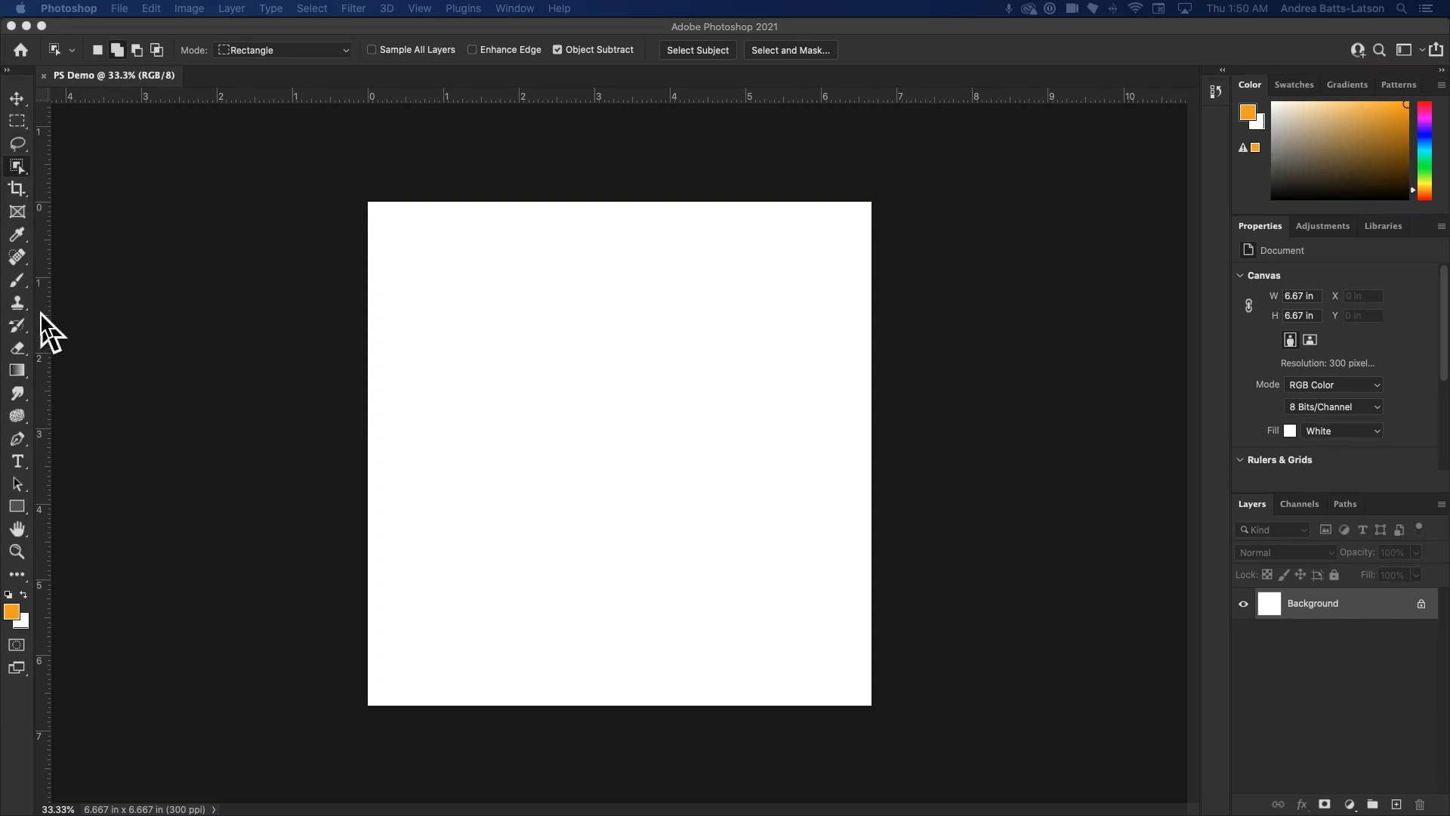
- Draw an orange rectangle about 688 px wide and 654 px high in the upper part of the canvas with the Rectangle tool
click(15, 508)
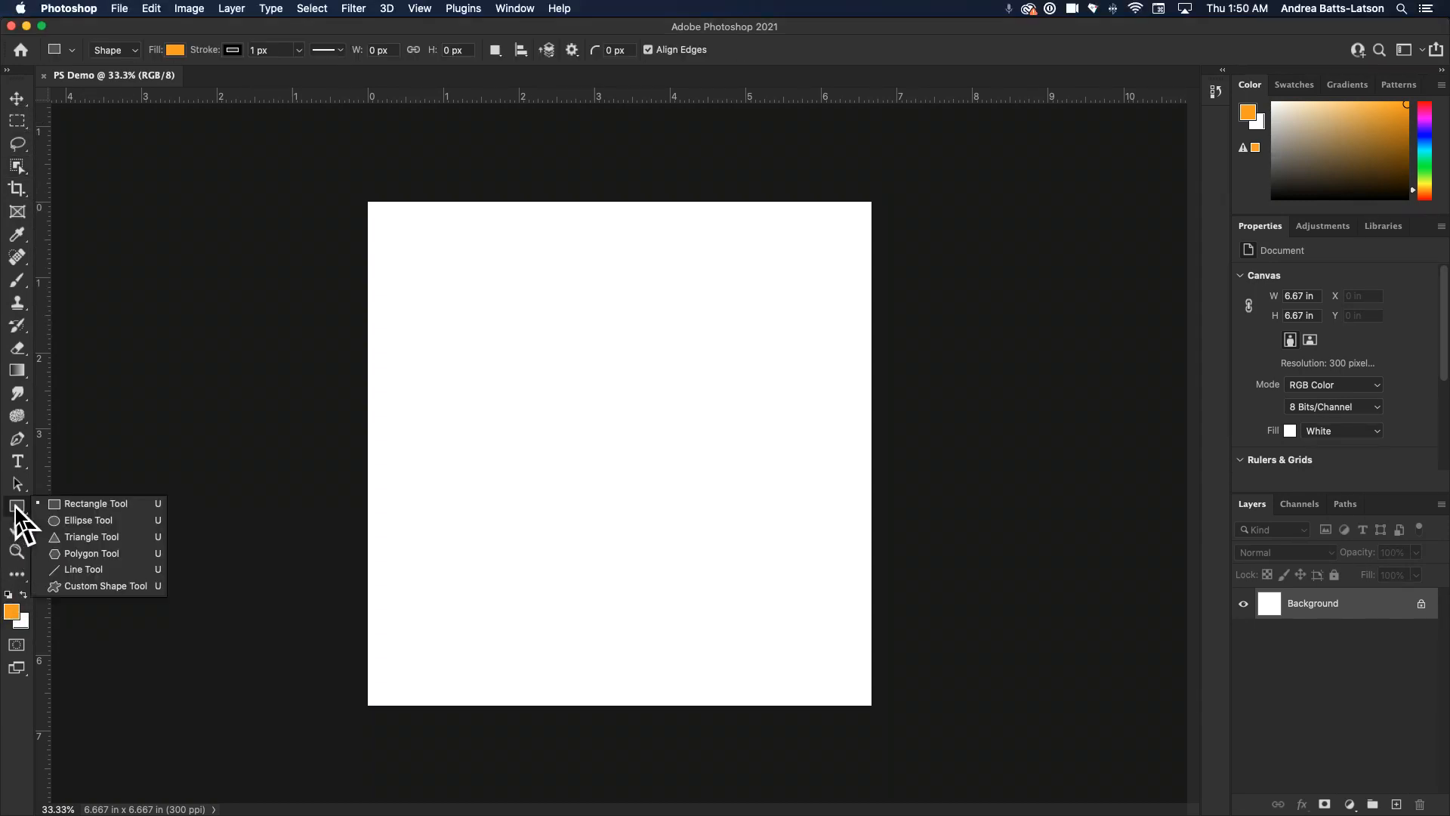
click(65, 505)
drag(491, 296, 663, 460)
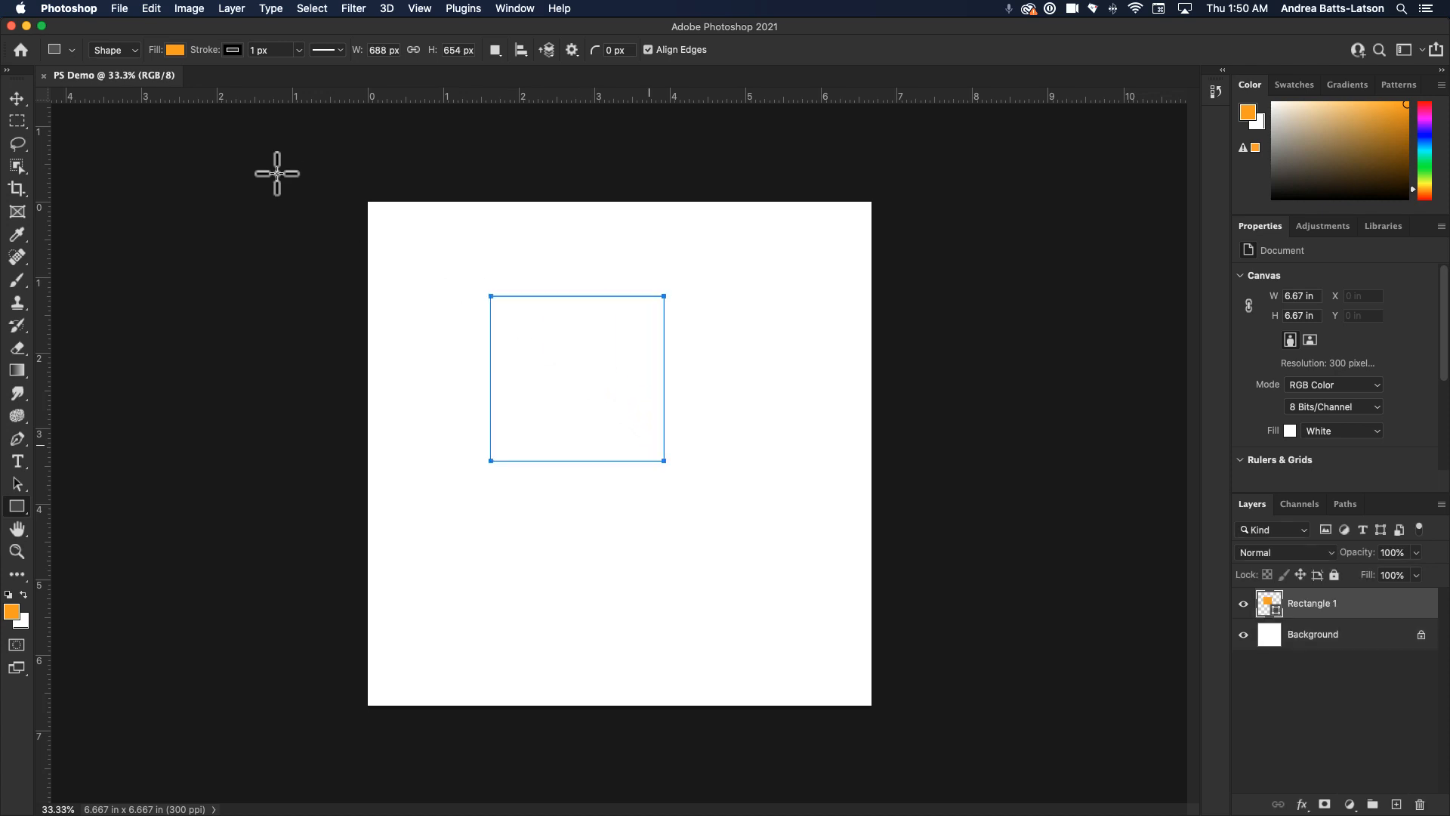
- Move the rectangle to about X 0.26 in, Y 0.33 in and duplicate it to the right at about X 3.19 in
click(16, 99)
drag(619, 361, 495, 287)
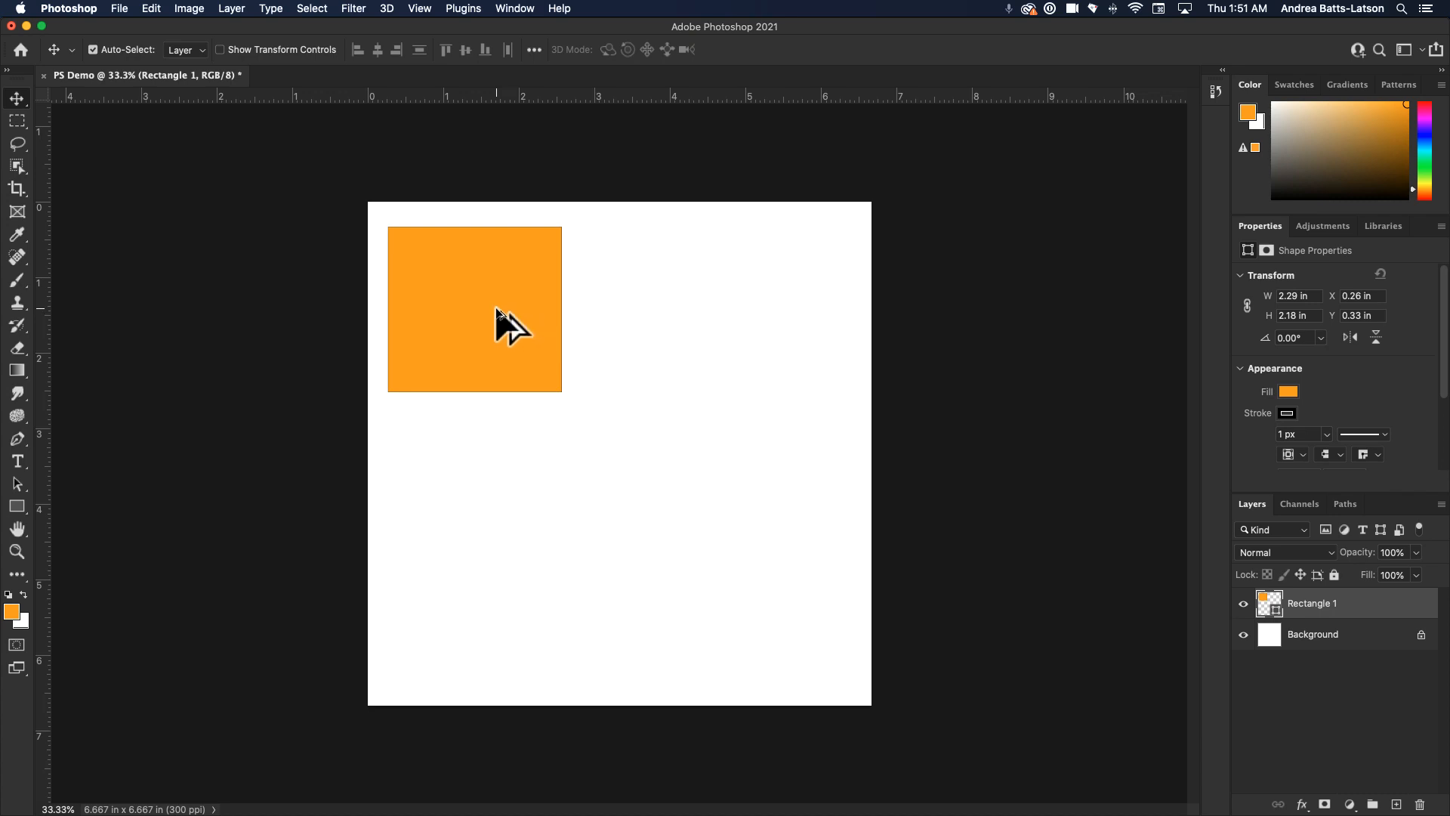
drag(500, 311, 719, 323)
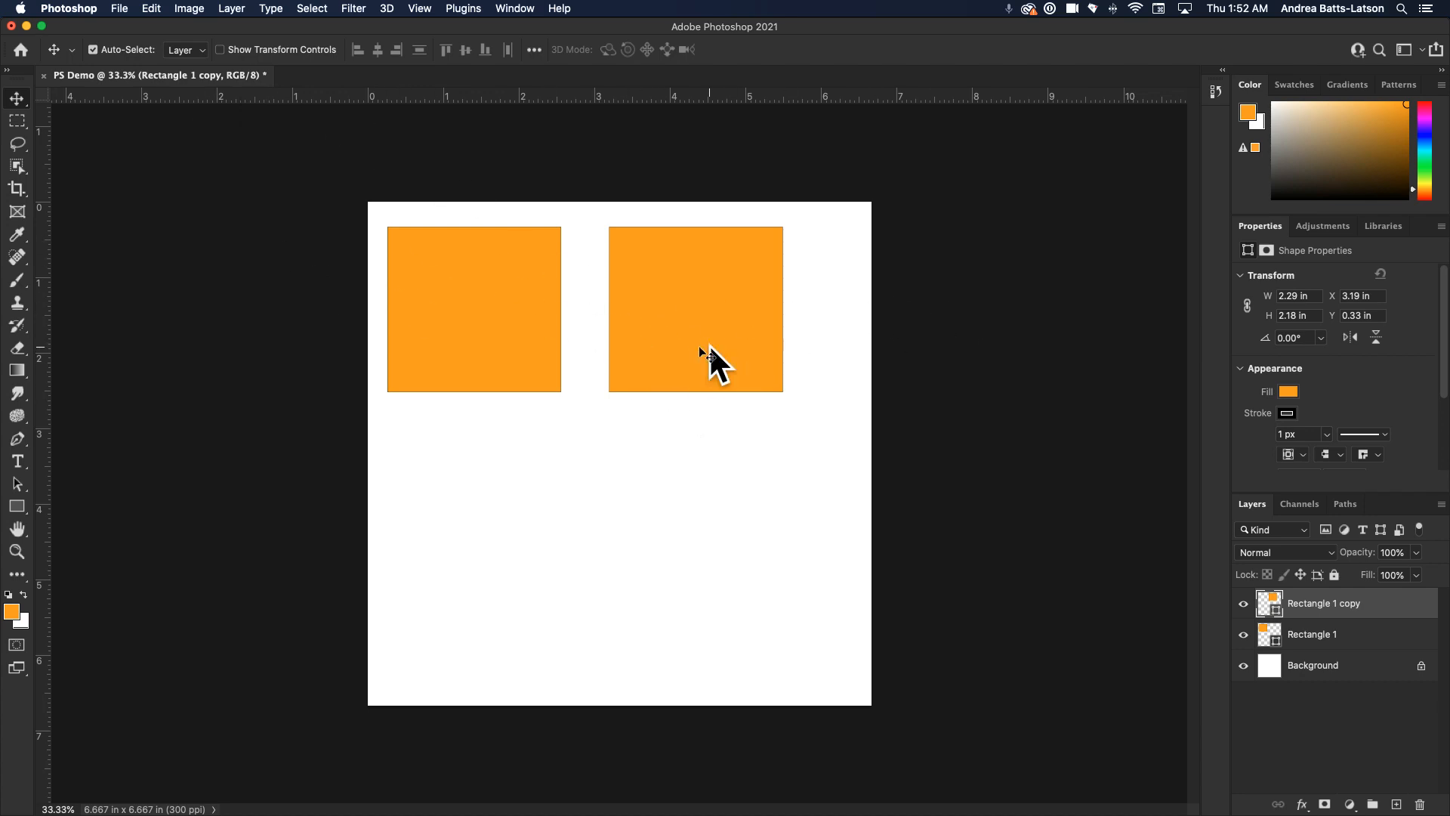
click(17, 121)
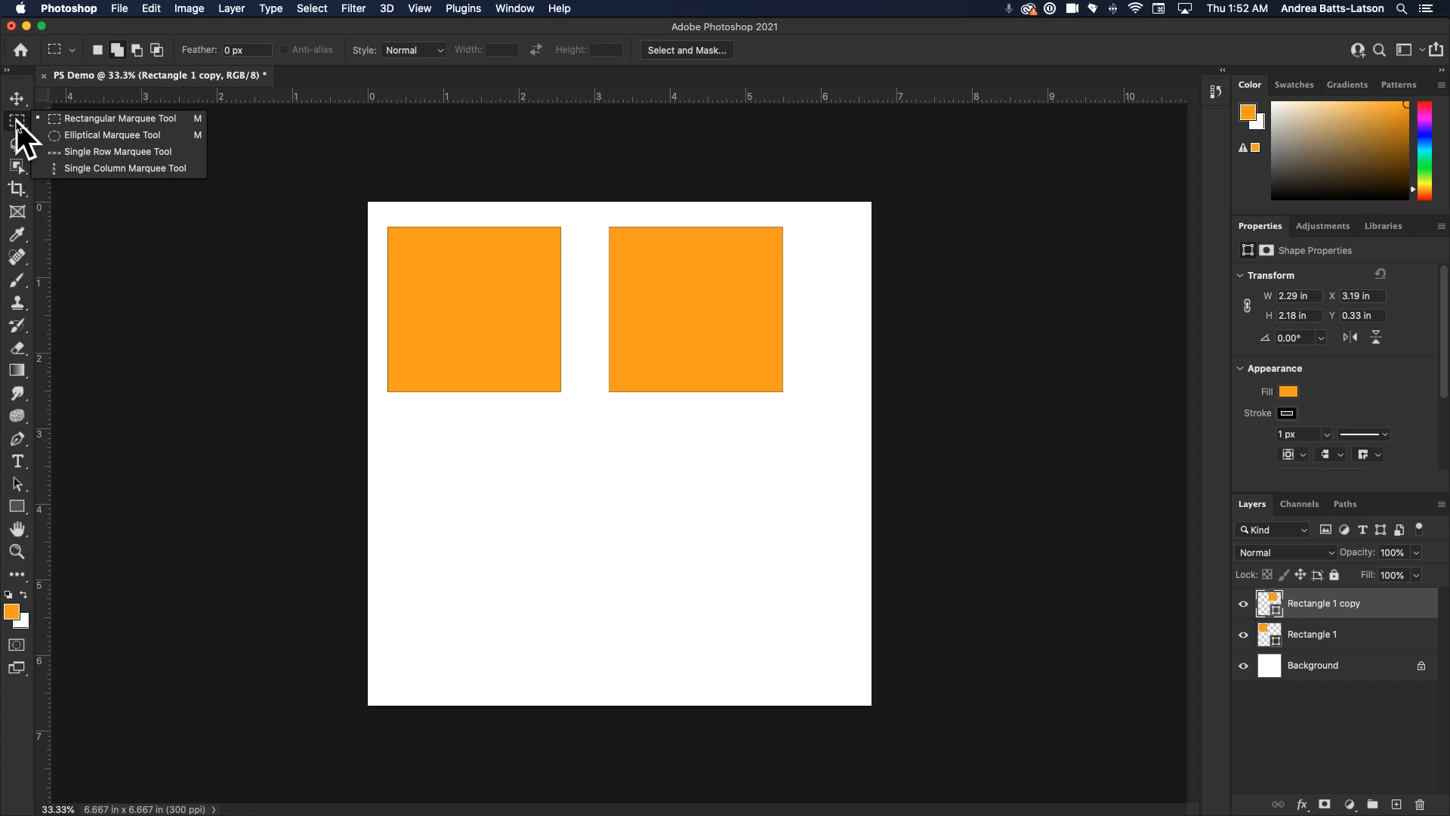
click(8, 122)
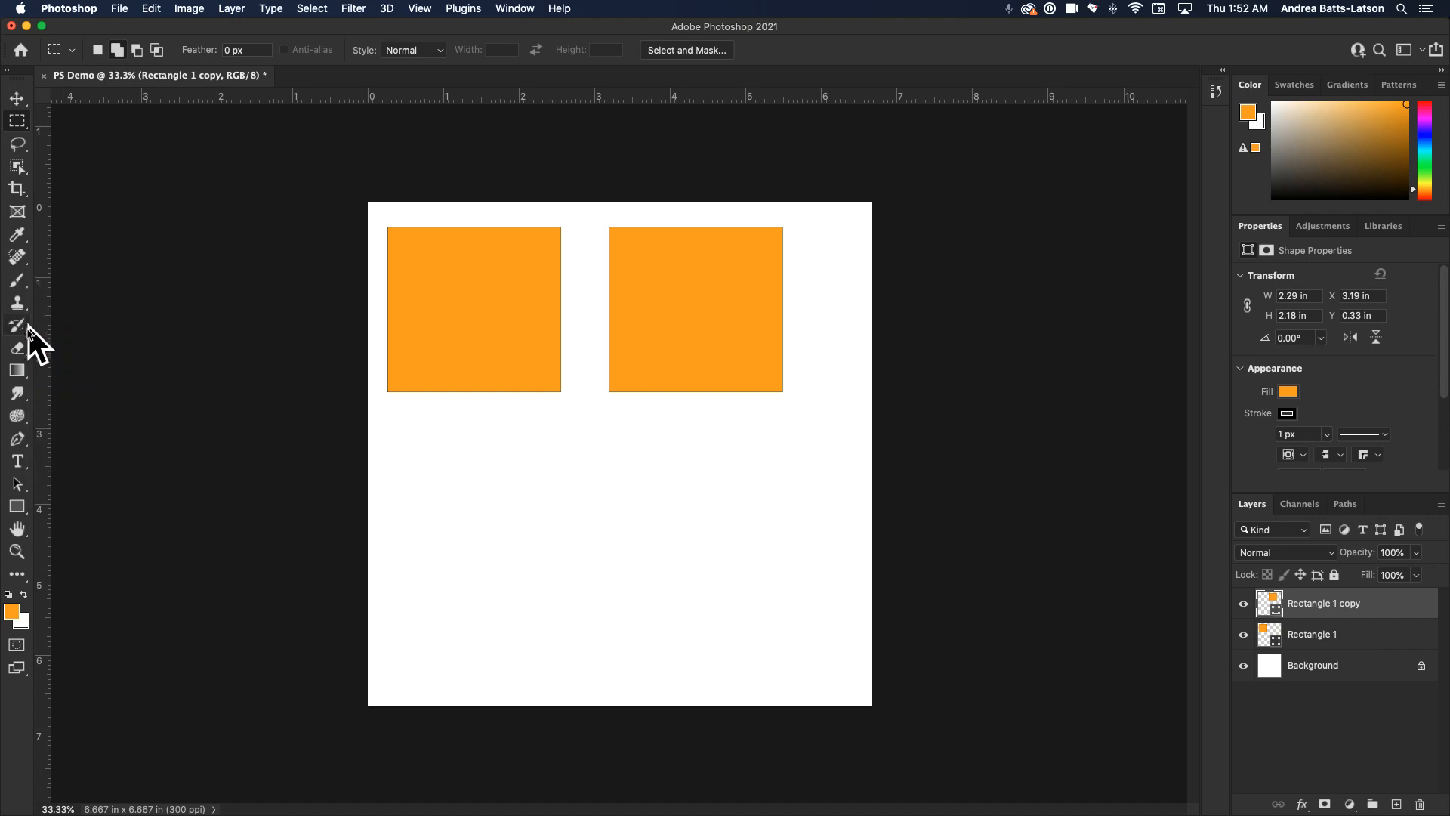
click(16, 100)
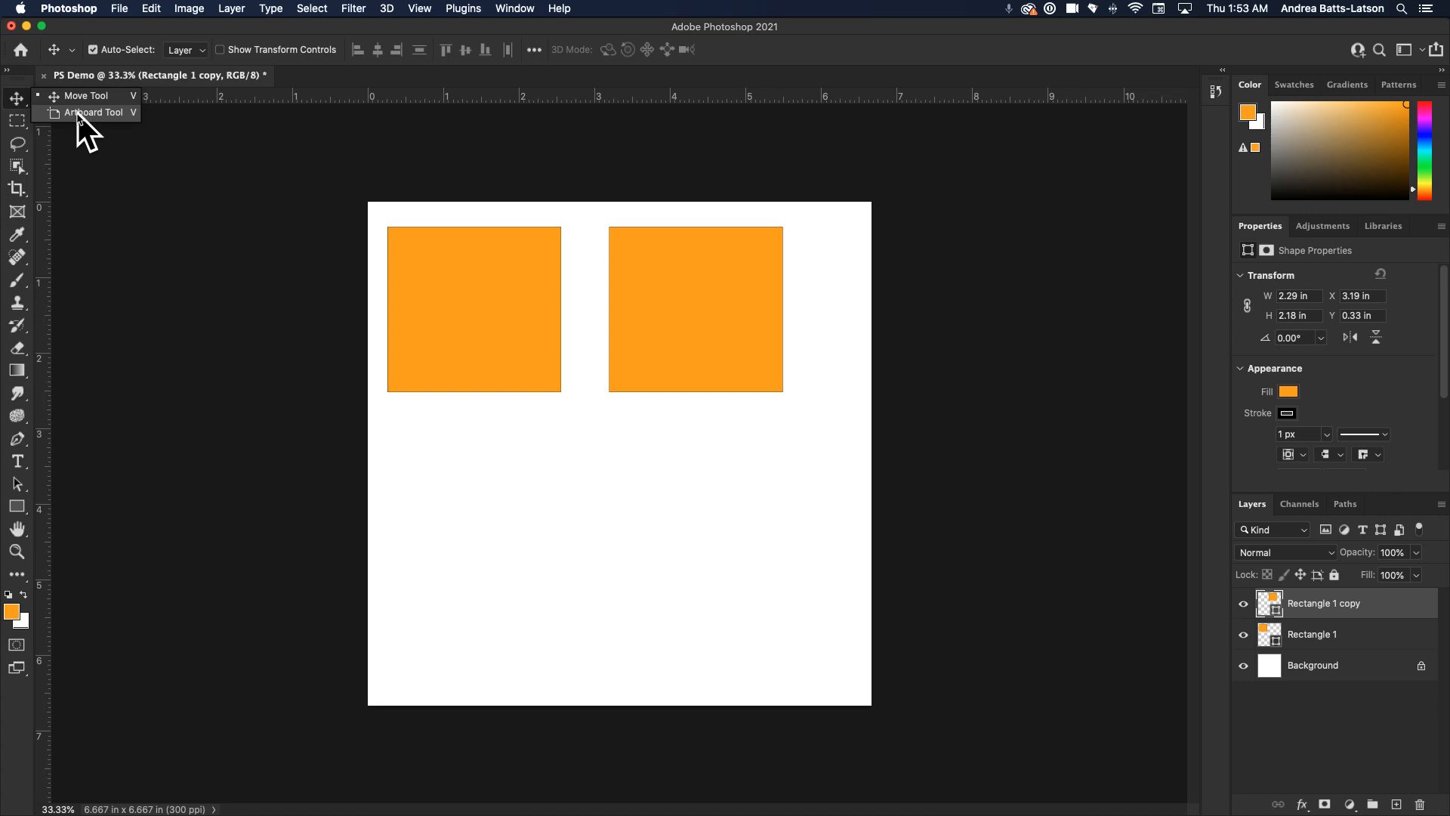
click(15, 103)
- Make a rectangular marquee selection about 1.27 by 1.6 in over the right half of the original rectangle
click(12, 120)
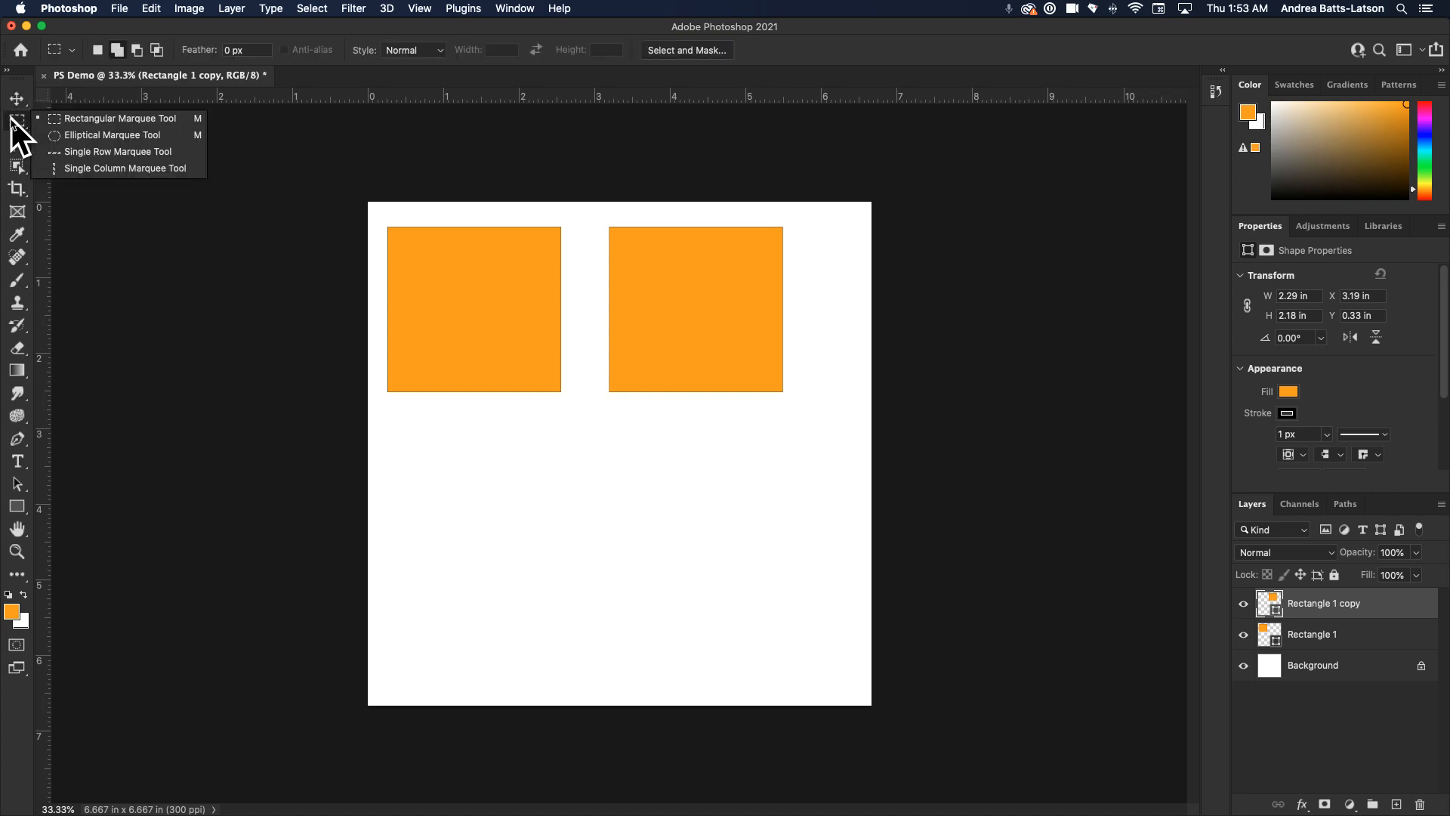
click(55, 121)
drag(463, 242, 560, 362)
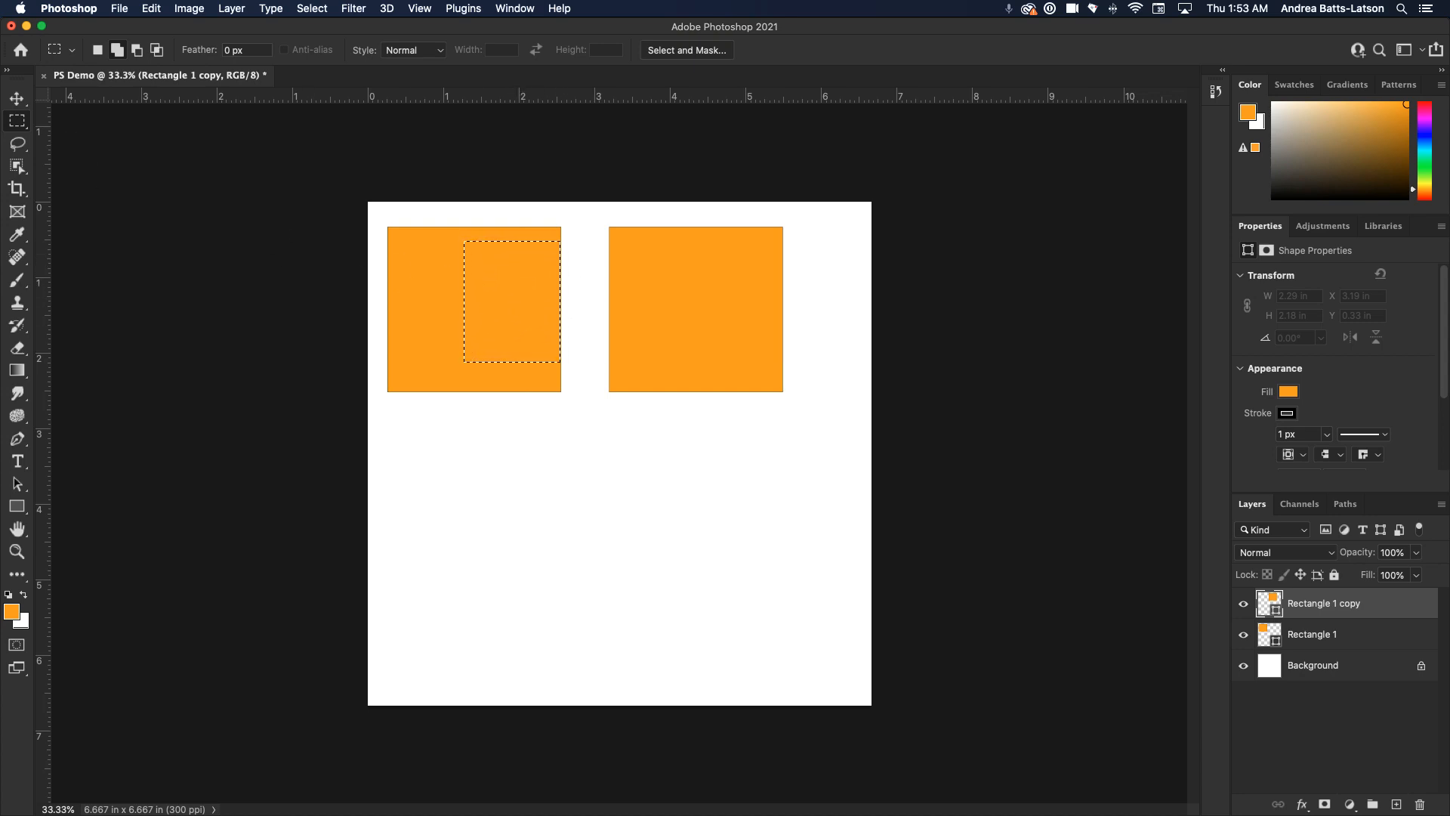
- With the duplicate's layer active, shift the duplicate rectangle and the marquee selection slightly left using the Move tool
click(17, 98)
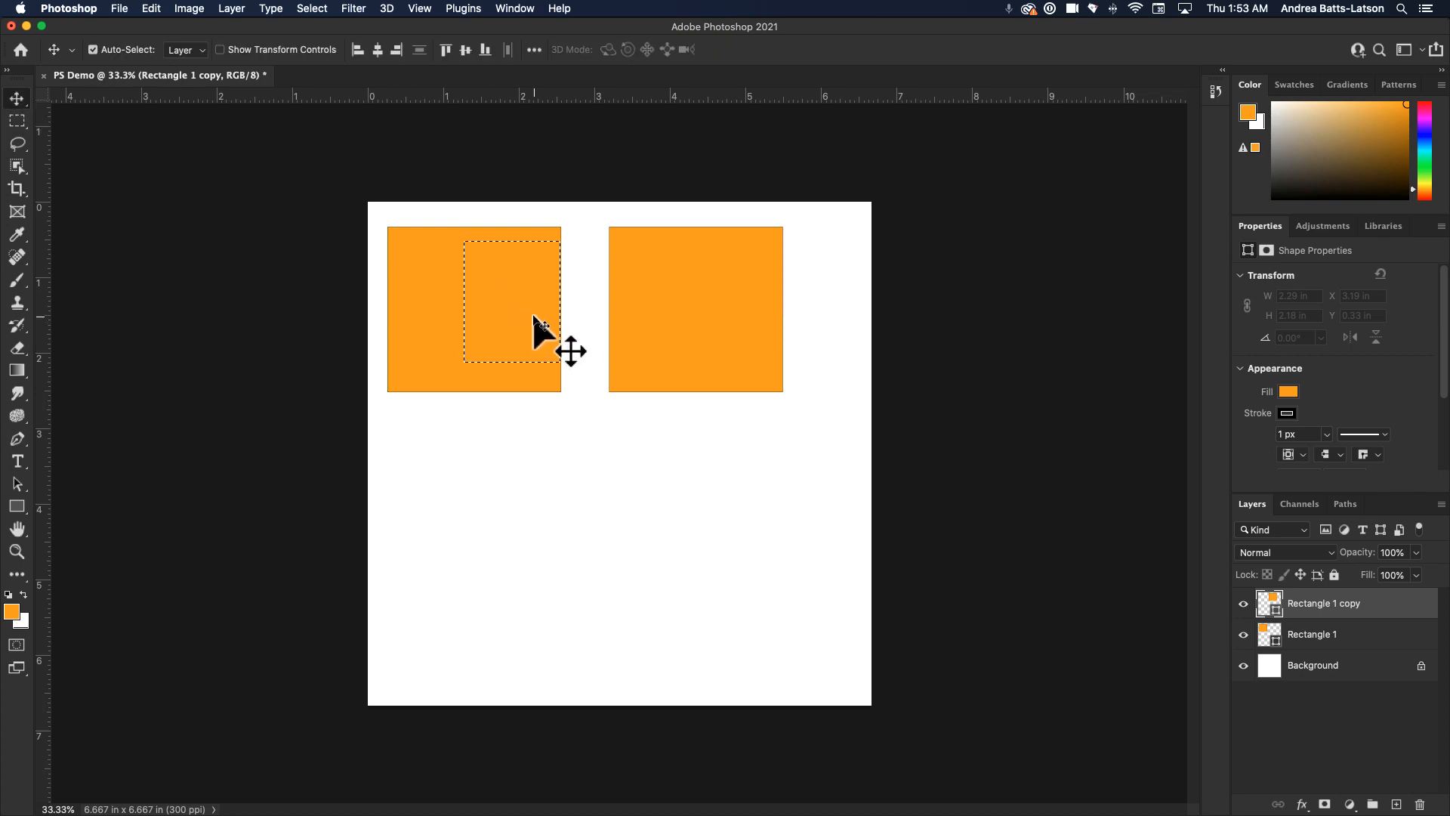
mouse_move(521, 300)
mouse_down()
mouse_move(501, 323)
mouse_move(529, 350)
mouse_move(615, 333)
mouse_move(557, 291)
mouse_move(537, 302)
mouse_move(589, 306)
mouse_move(602, 287)
mouse_move(534, 279)
mouse_move(499, 314)
mouse_move(602, 301)
mouse_move(502, 300)
mouse_move(520, 299)
mouse_up()
mouse_move(654, 346)
mouse_down()
mouse_move(730, 428)
mouse_move(730, 354)
mouse_move(709, 403)
mouse_move(660, 350)
mouse_move(641, 359)
mouse_up()
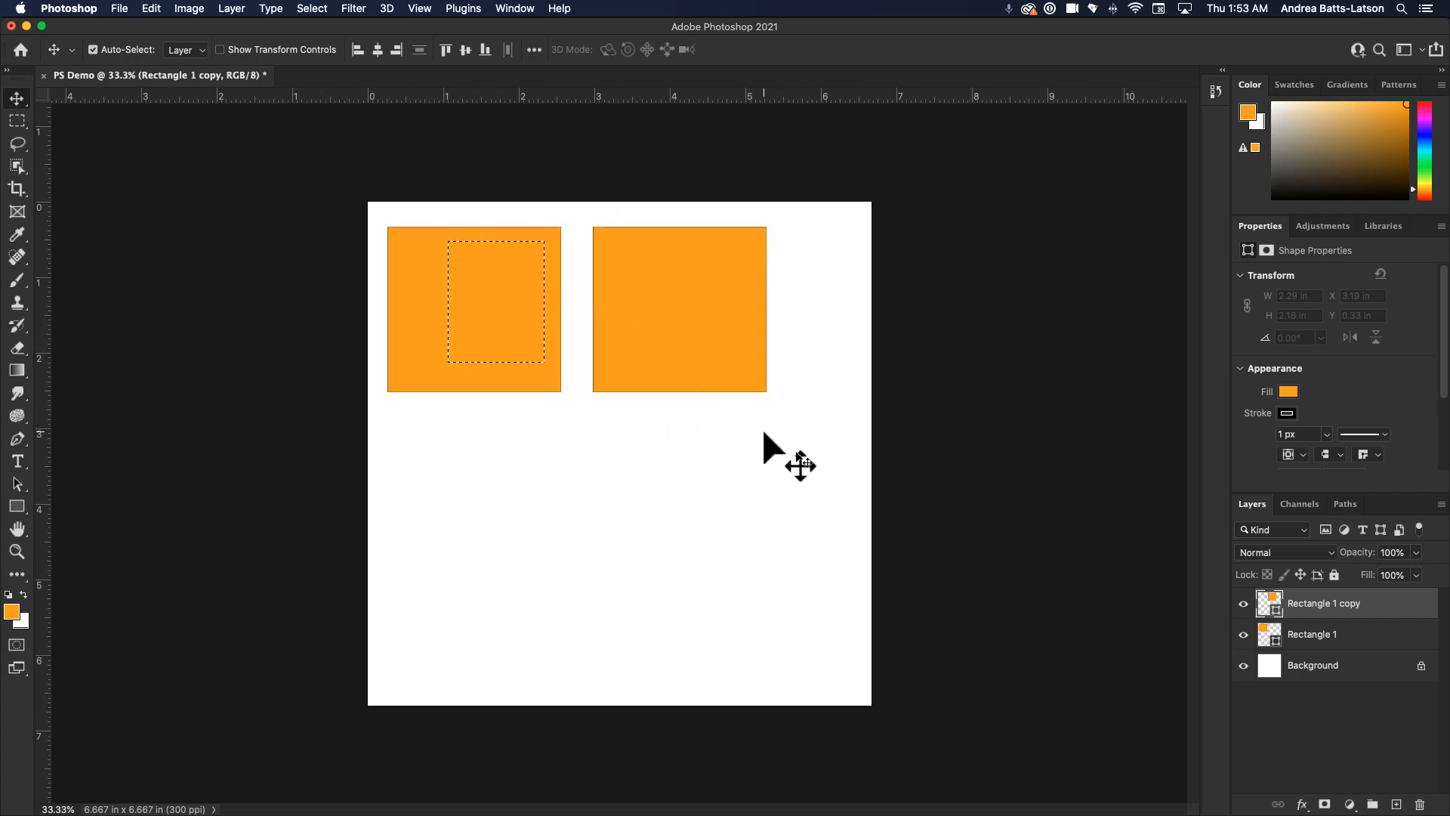
- Activate the Rectangle 1 layer and nudge the original rectangle slightly with the Move tool
click(1314, 635)
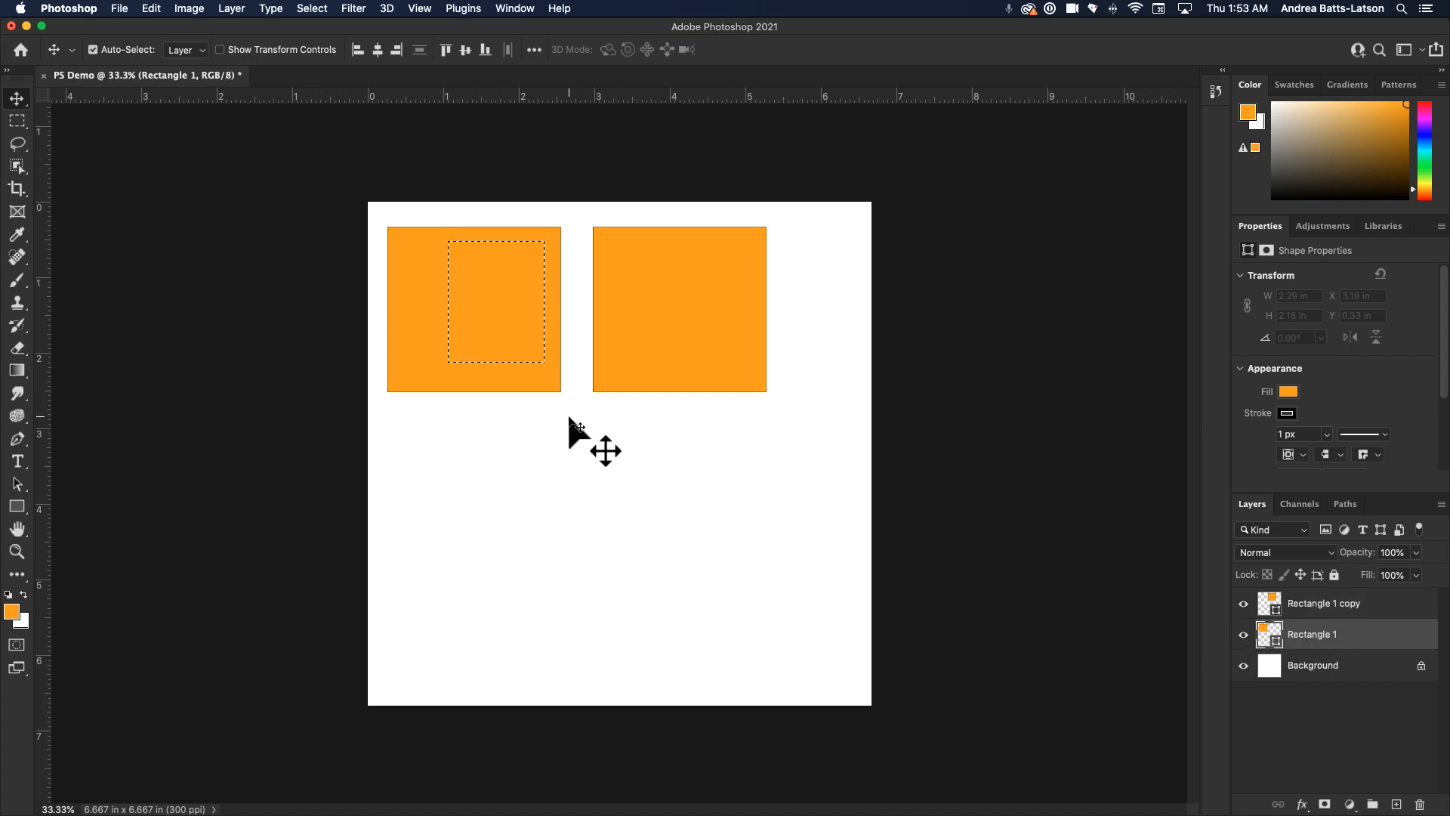
mouse_move(508, 366)
mouse_down()
mouse_move(537, 450)
mouse_move(450, 378)
mouse_move(527, 362)
mouse_move(509, 391)
mouse_move(489, 373)
mouse_move(496, 354)
mouse_up()
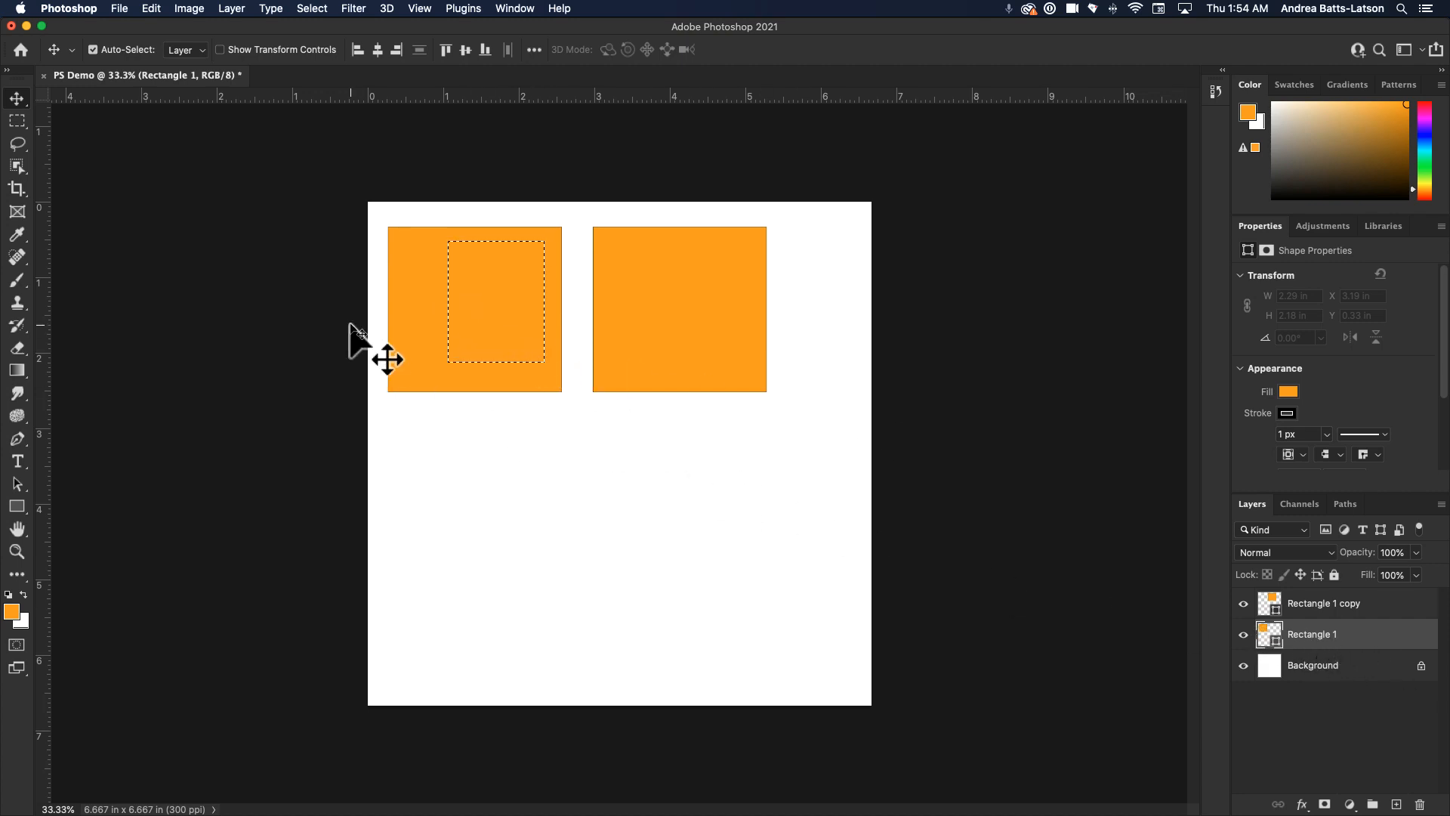
mouse_move(478, 313)
mouse_down()
mouse_move(458, 366)
mouse_move(556, 333)
mouse_move(456, 324)
mouse_move(453, 301)
mouse_move(483, 307)
mouse_move(472, 301)
mouse_up()
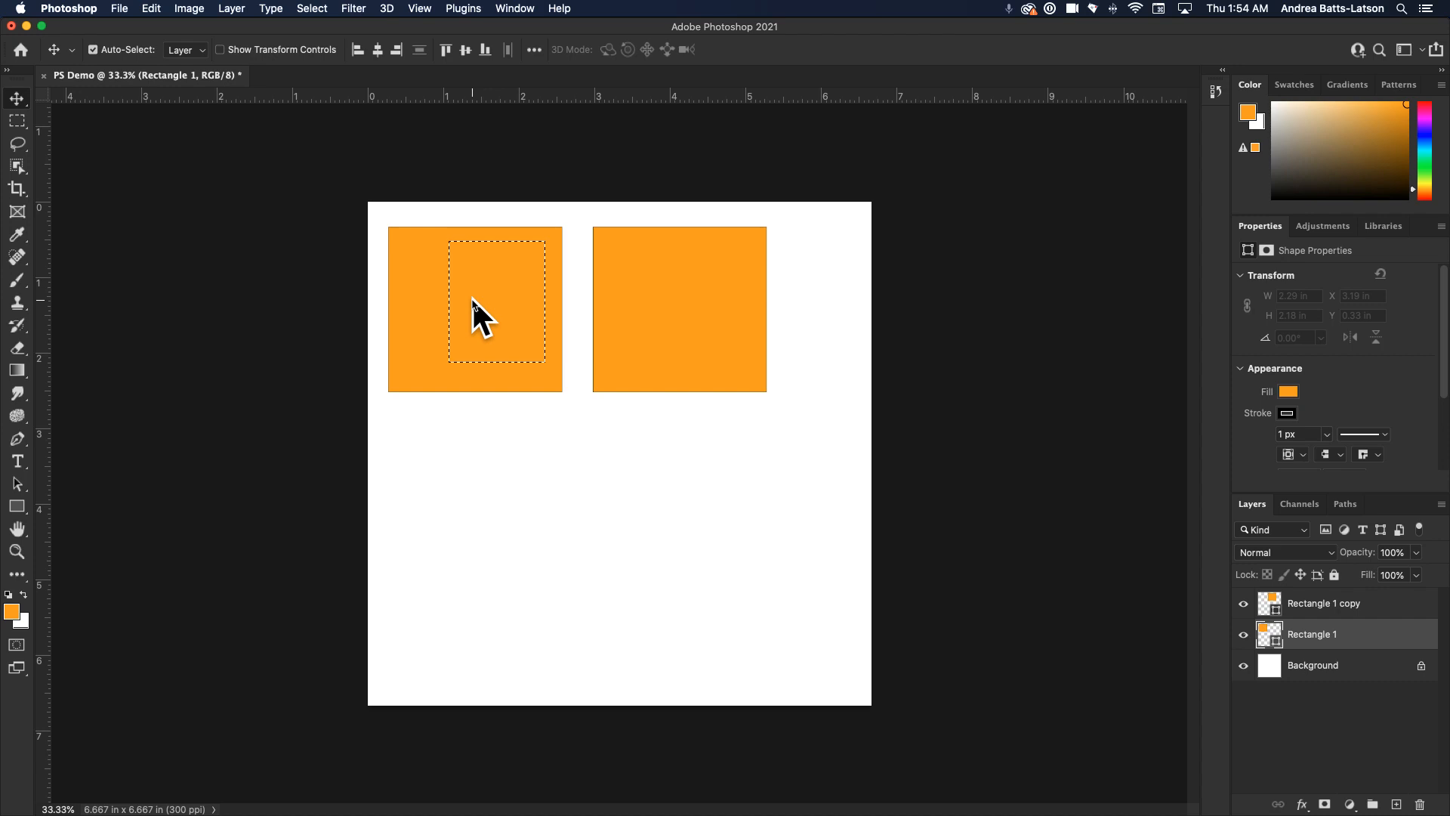
click(148, 8)
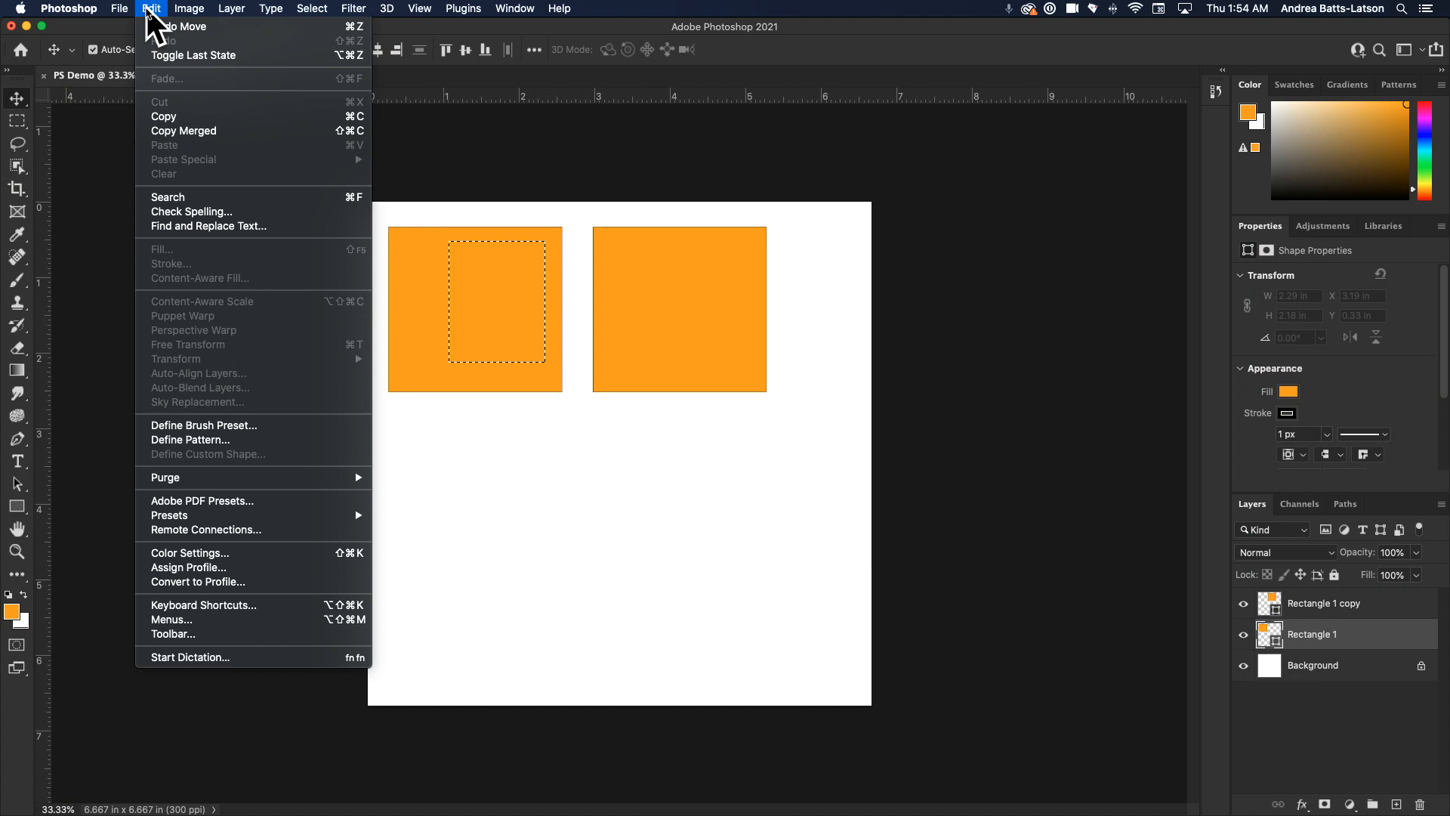
click(790, 596)
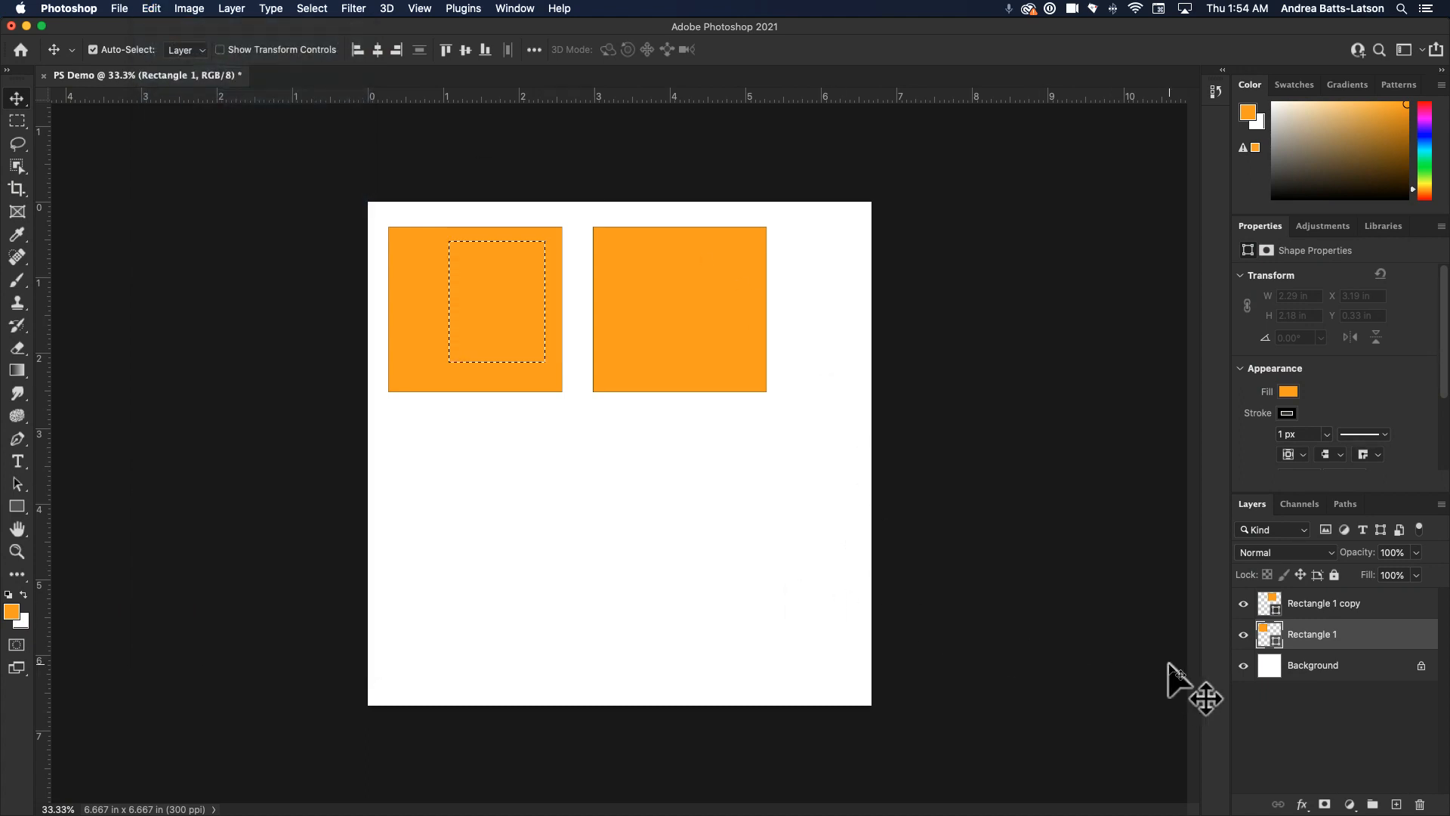
click(1396, 804)
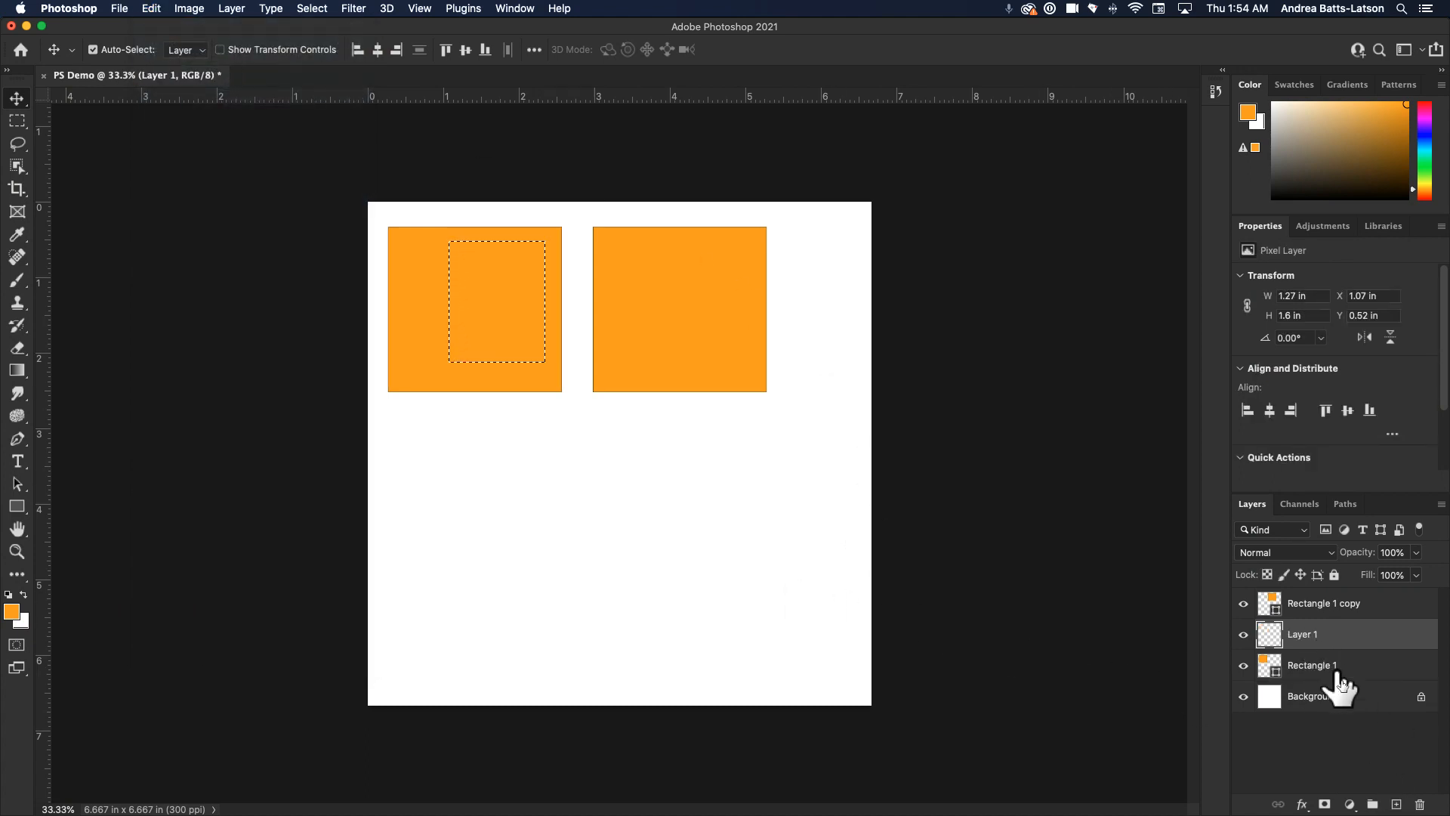
key(super+z)
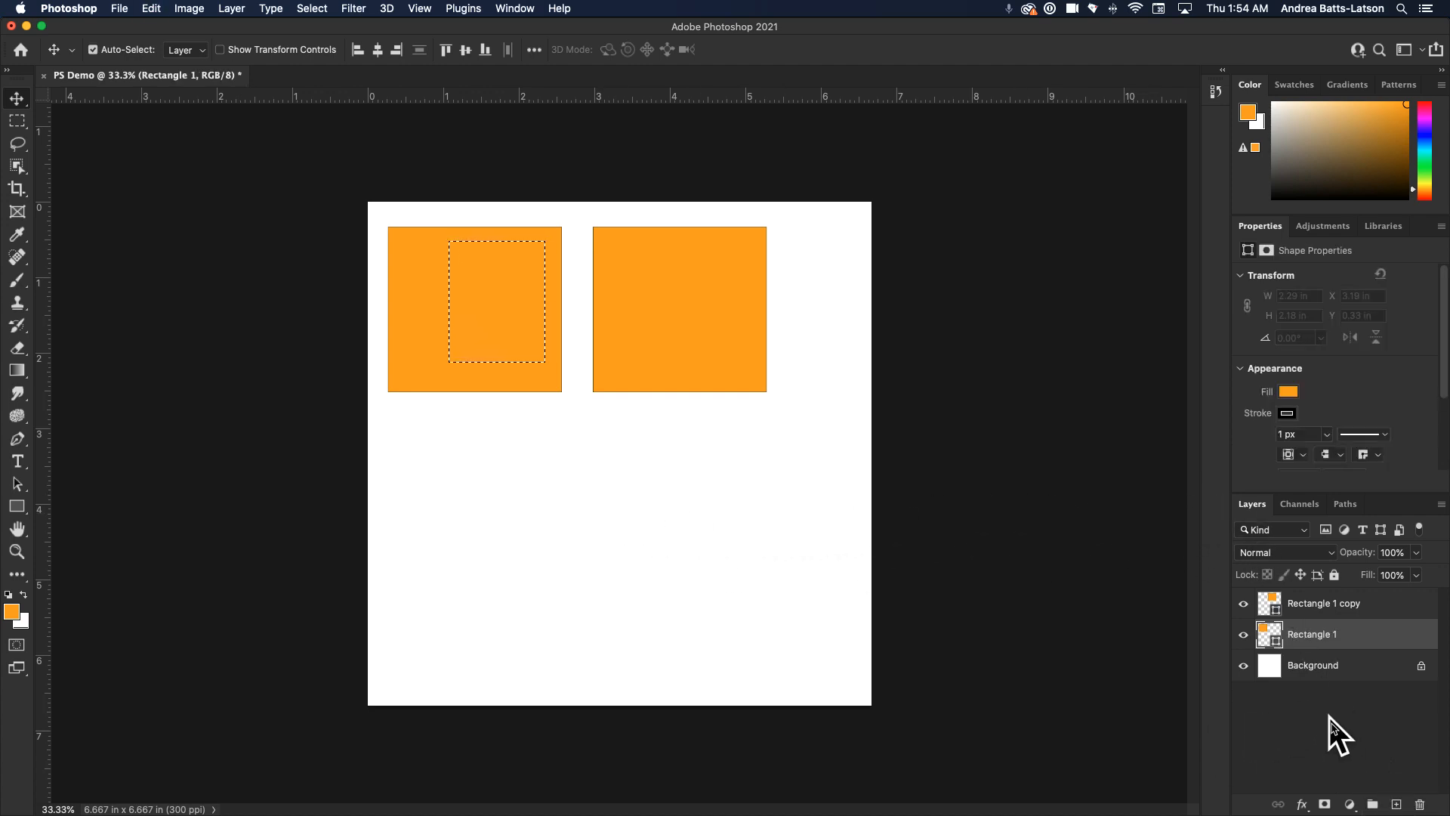
- Add a new layer above Rectangle 1 and start a Fill of the selection with its contents set to Pattern
click(1394, 805)
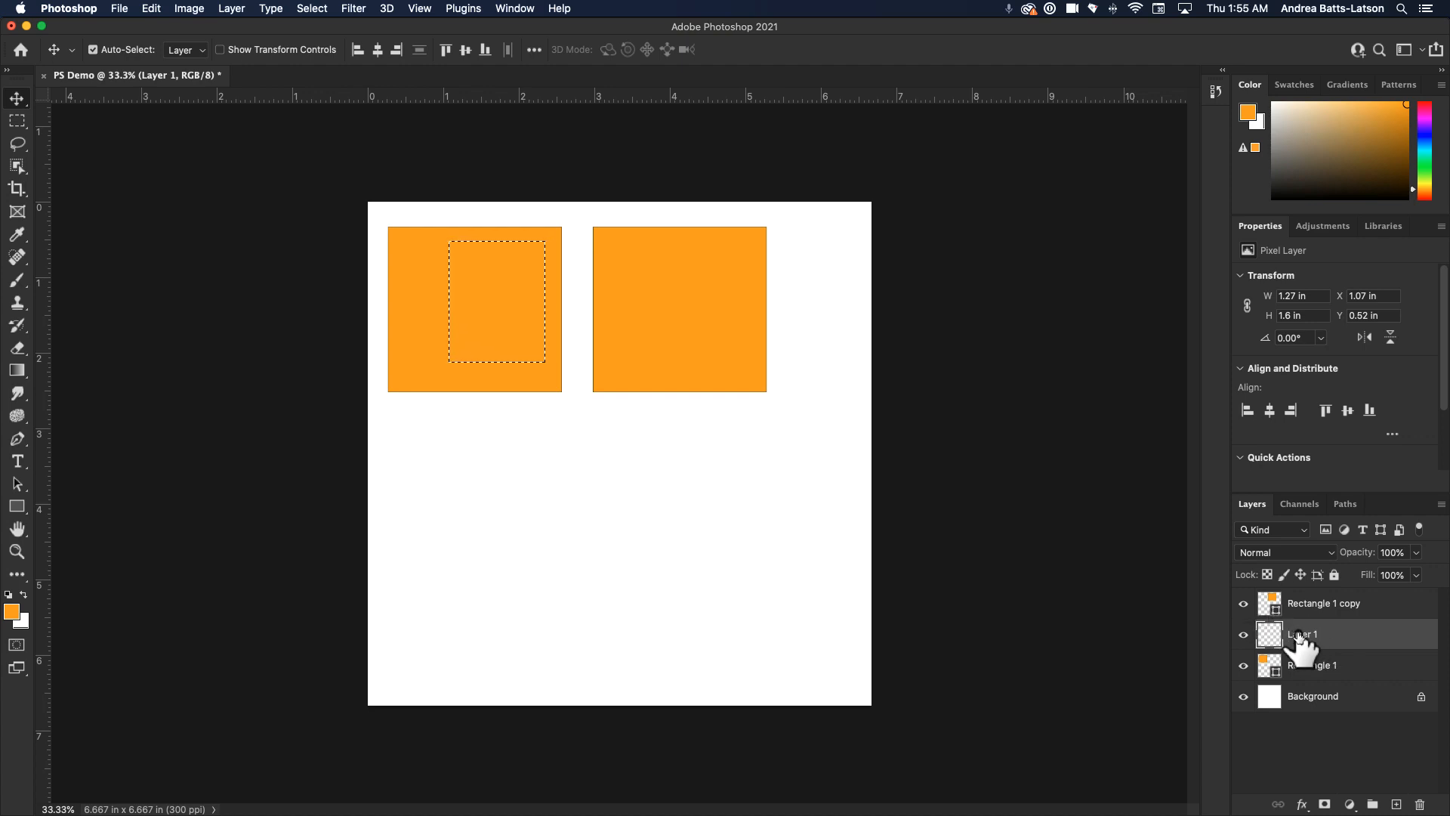
click(152, 9)
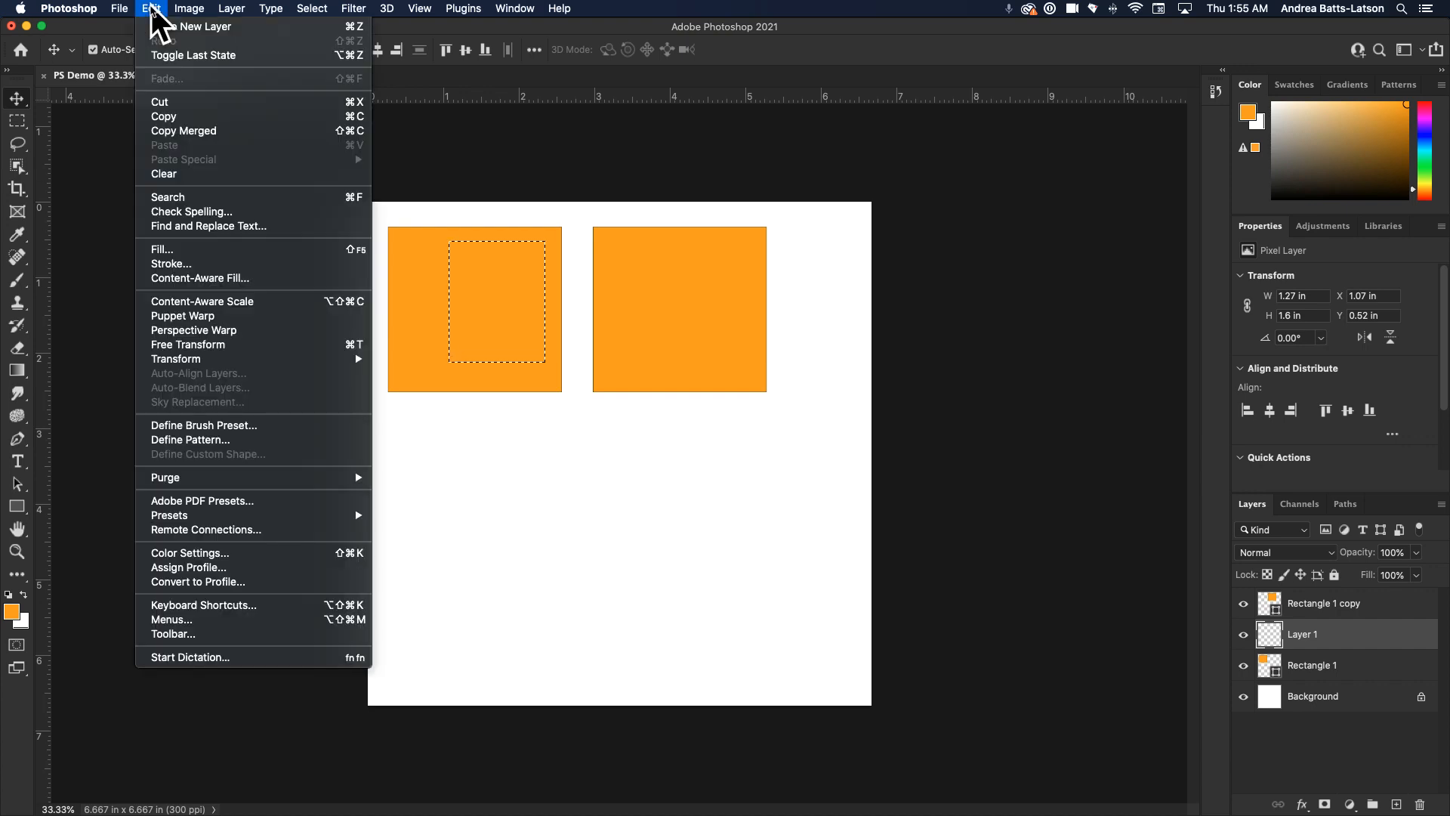
click(169, 248)
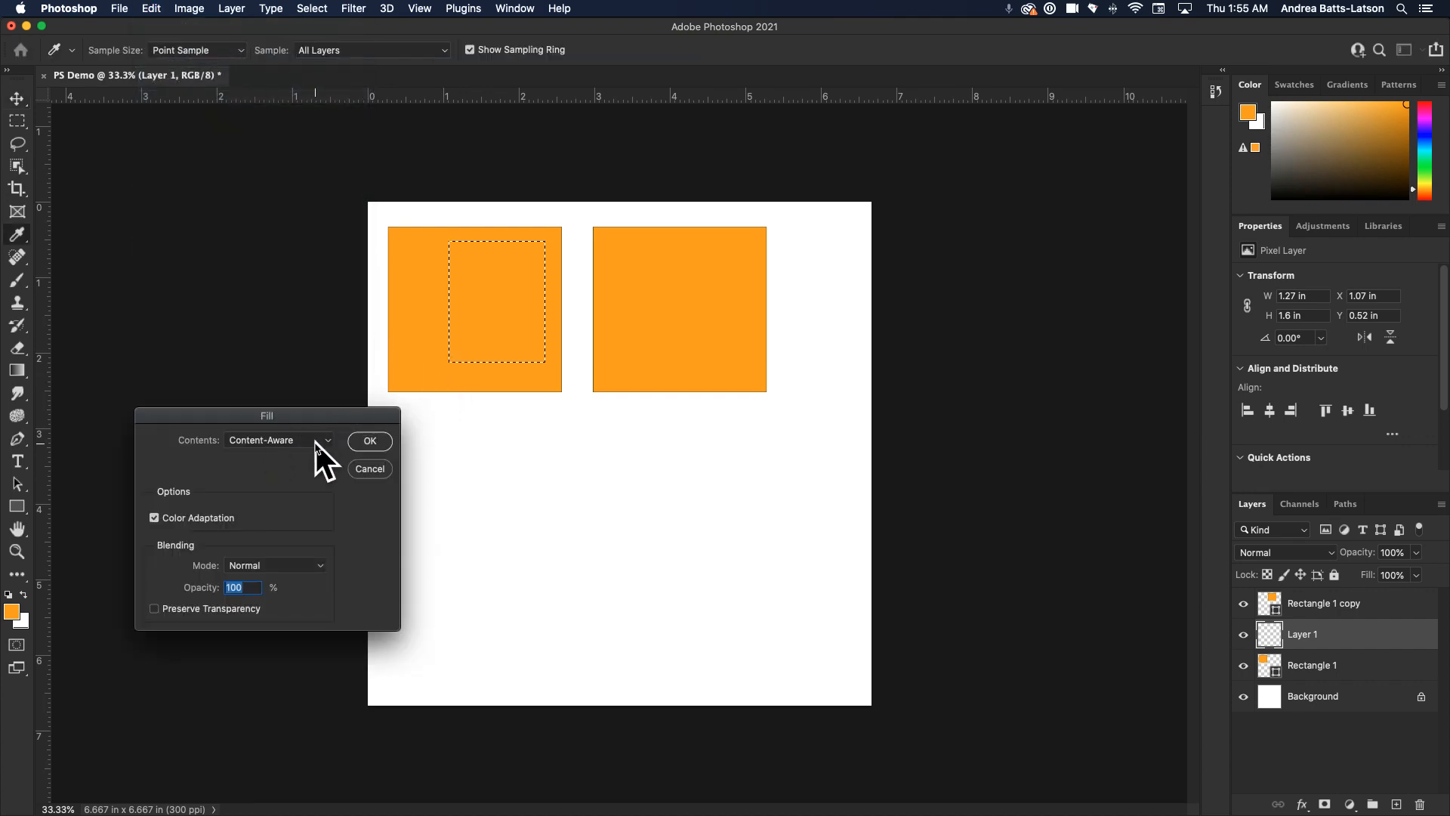
drag(243, 414, 287, 321)
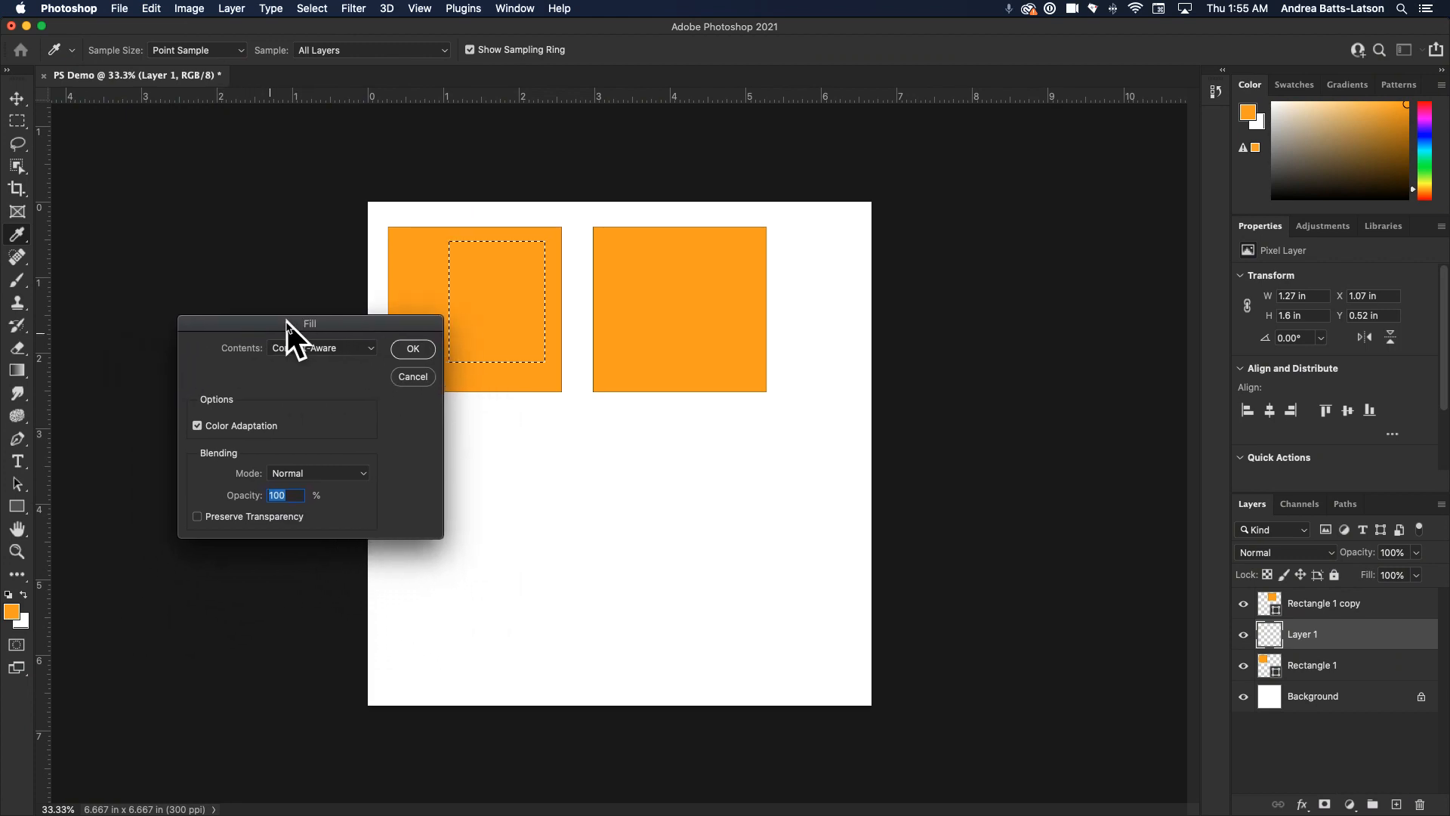
click(372, 348)
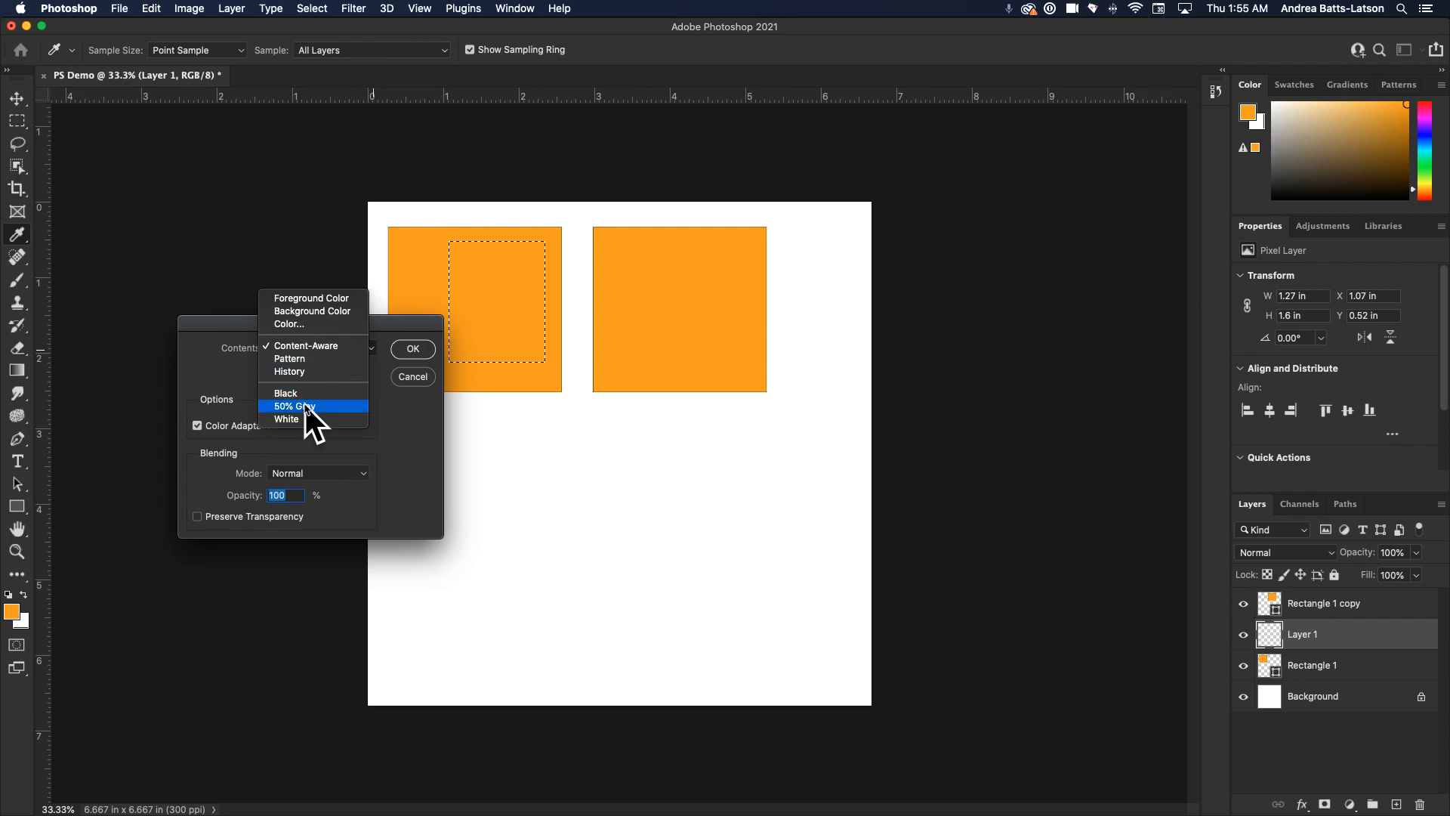
click(306, 353)
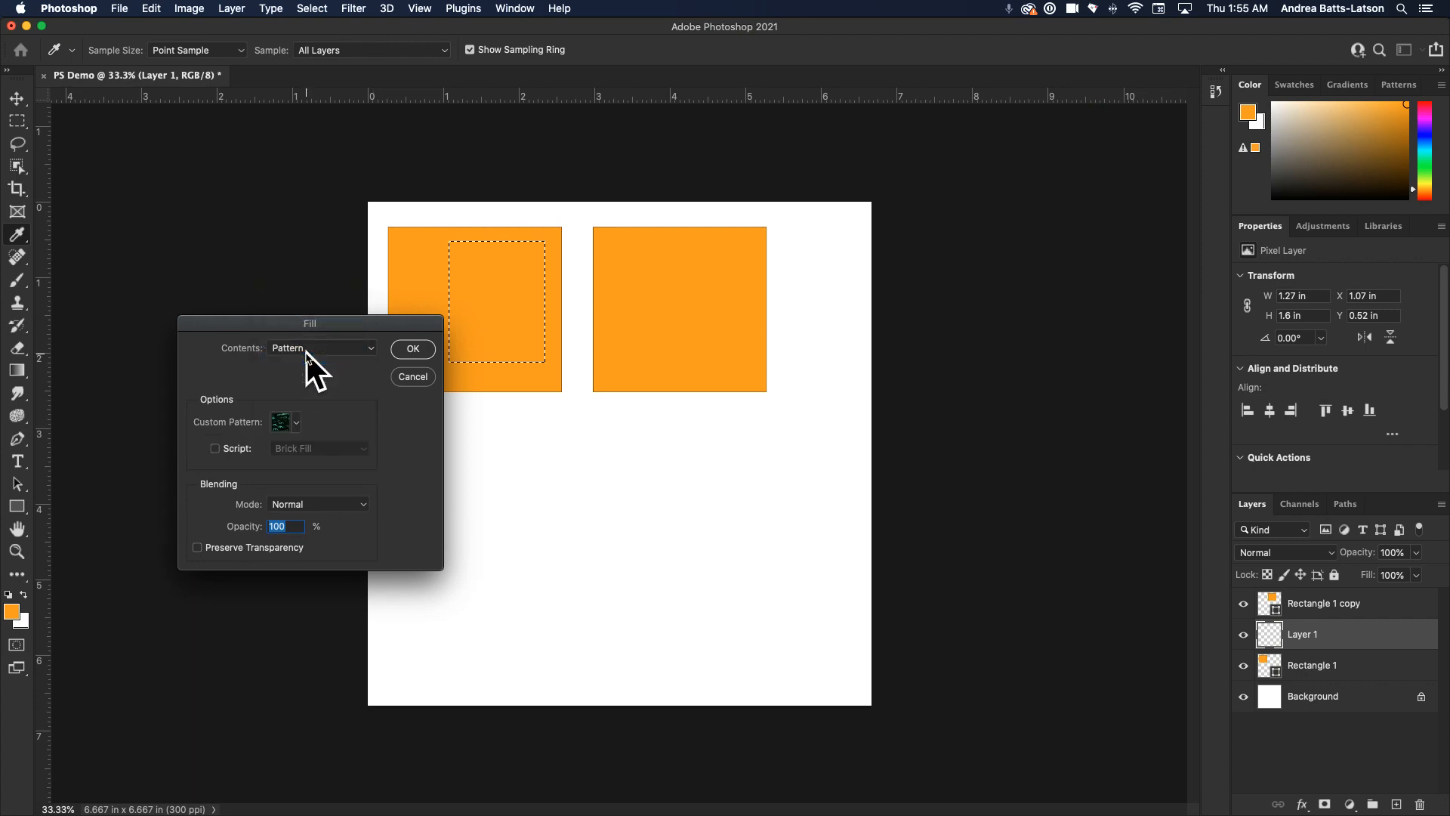
- Choose the first blue pattern in the Water group as the custom pattern and apply the fill to the selection
click(296, 421)
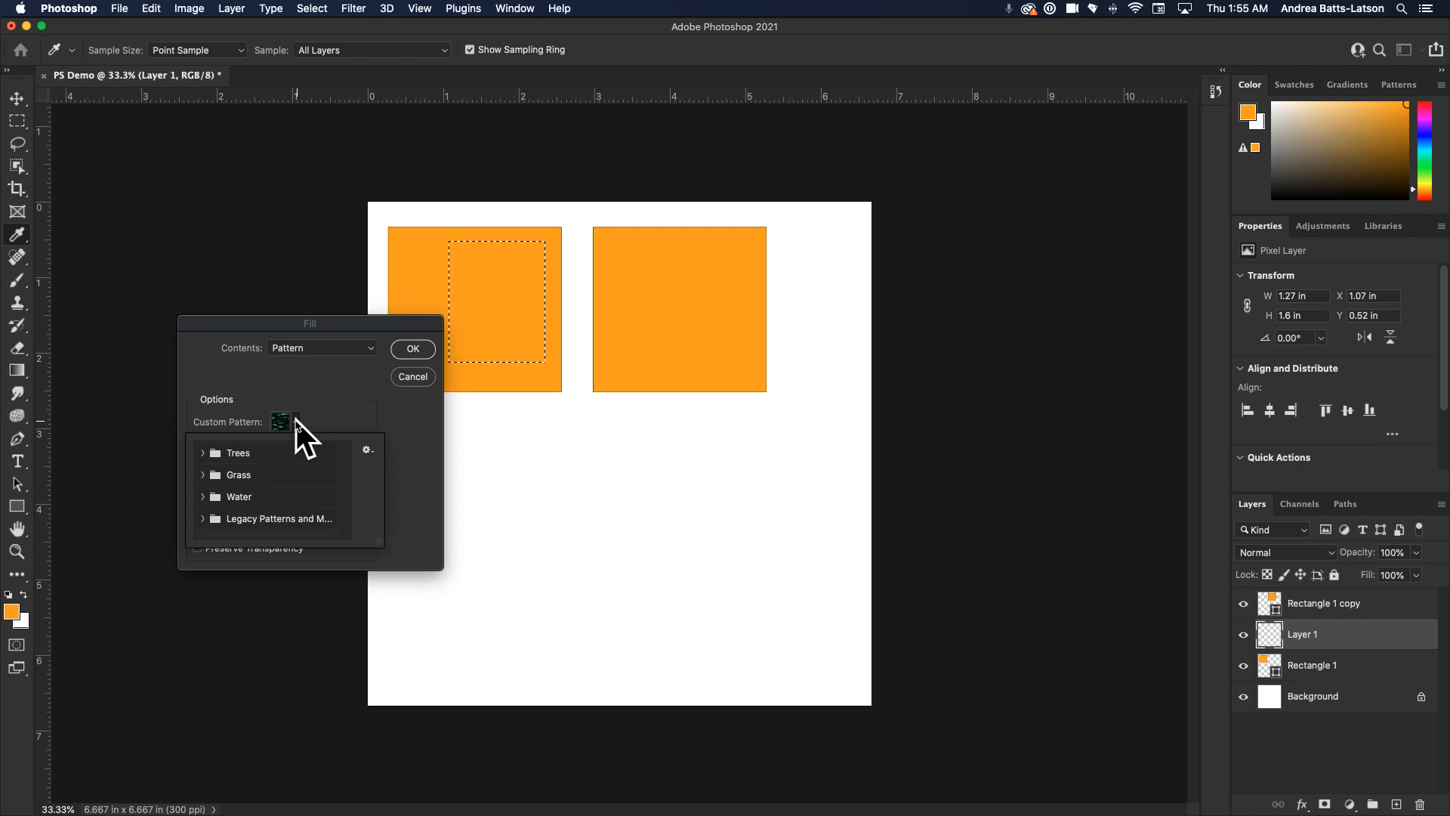
click(201, 496)
click(225, 520)
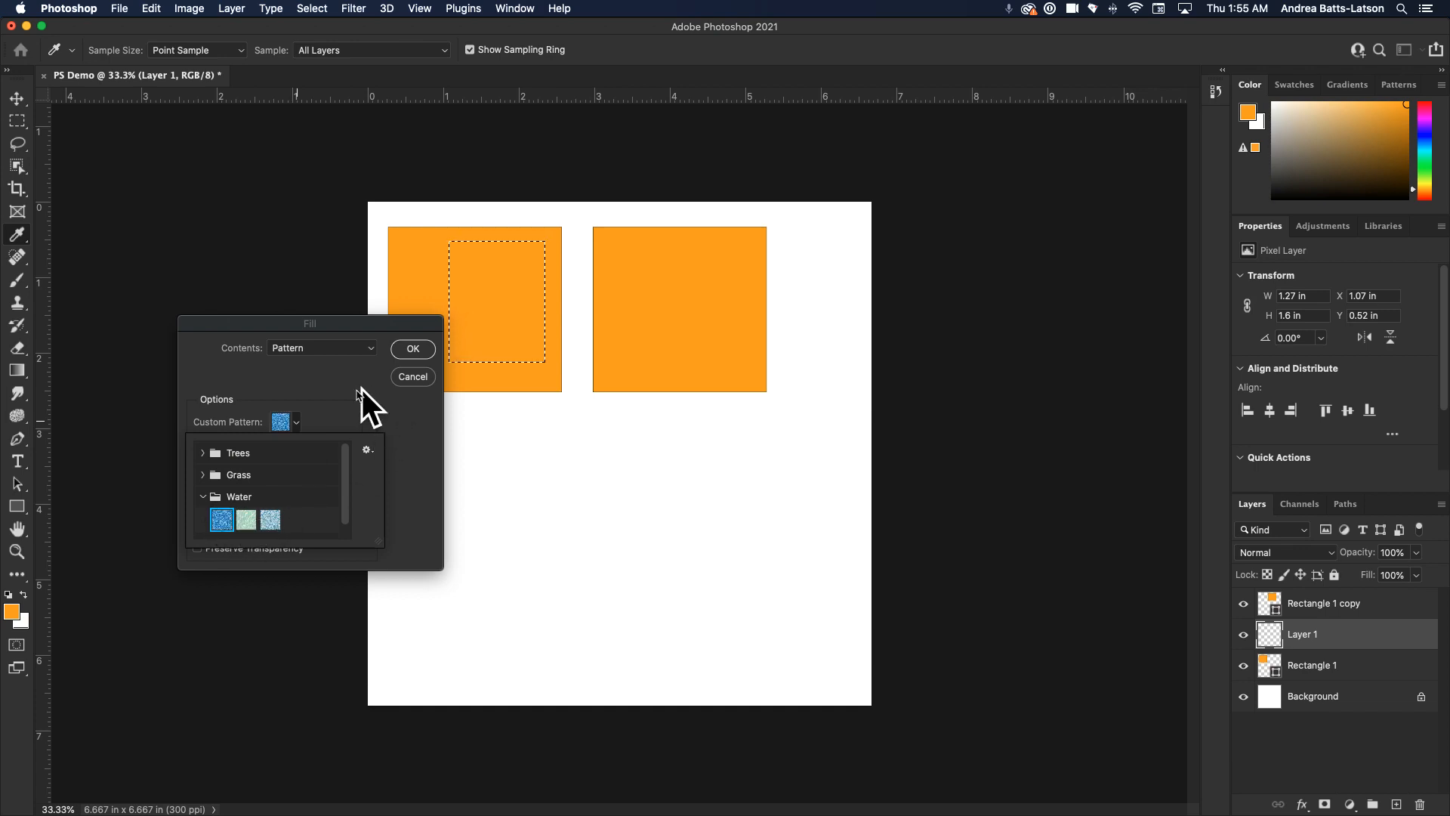
click(367, 415)
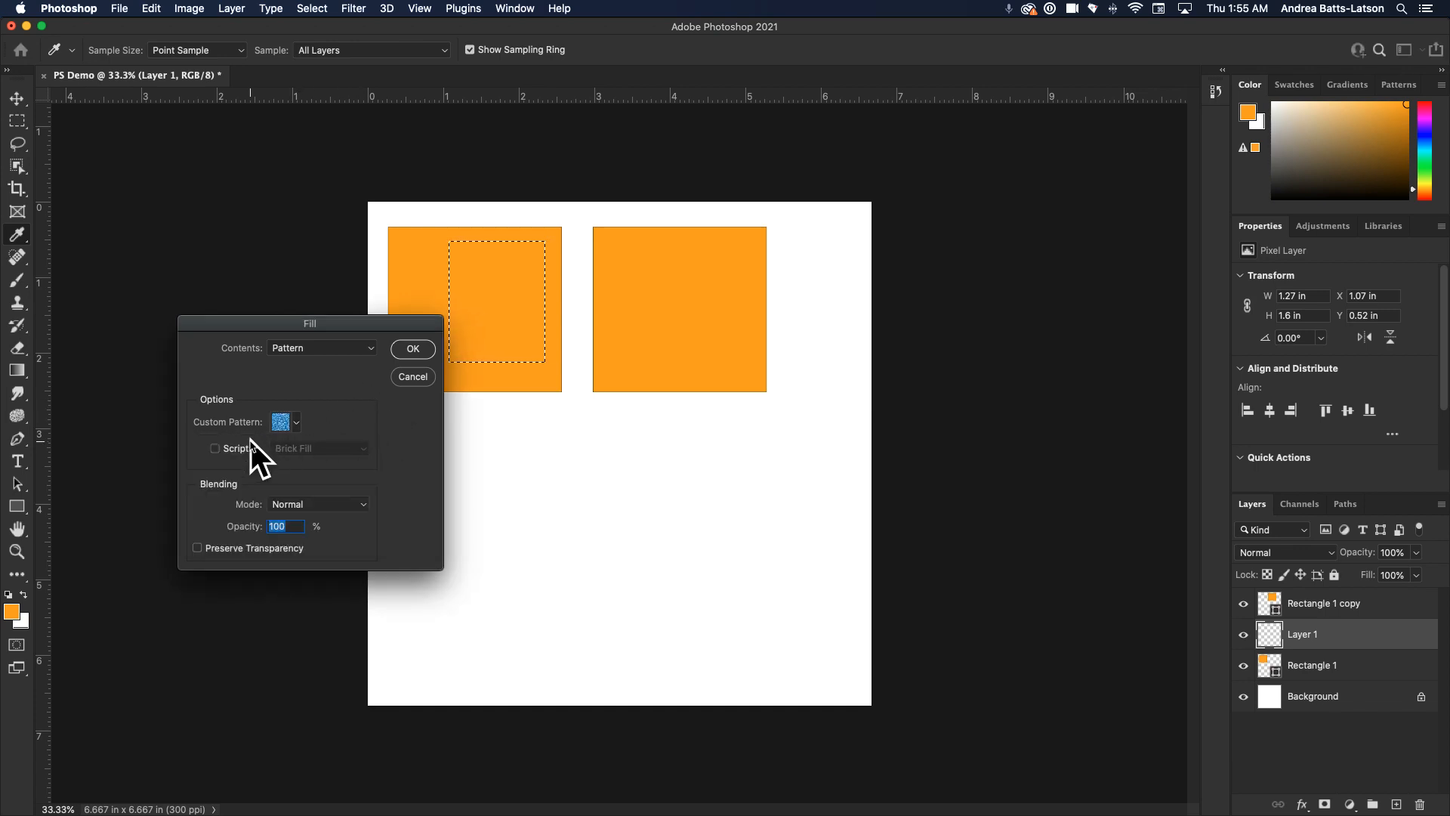
click(415, 349)
- Move the blue patterned rectangle below the two orange rectangles, to about X 2.54 in, Y 2.82 in
key(v)
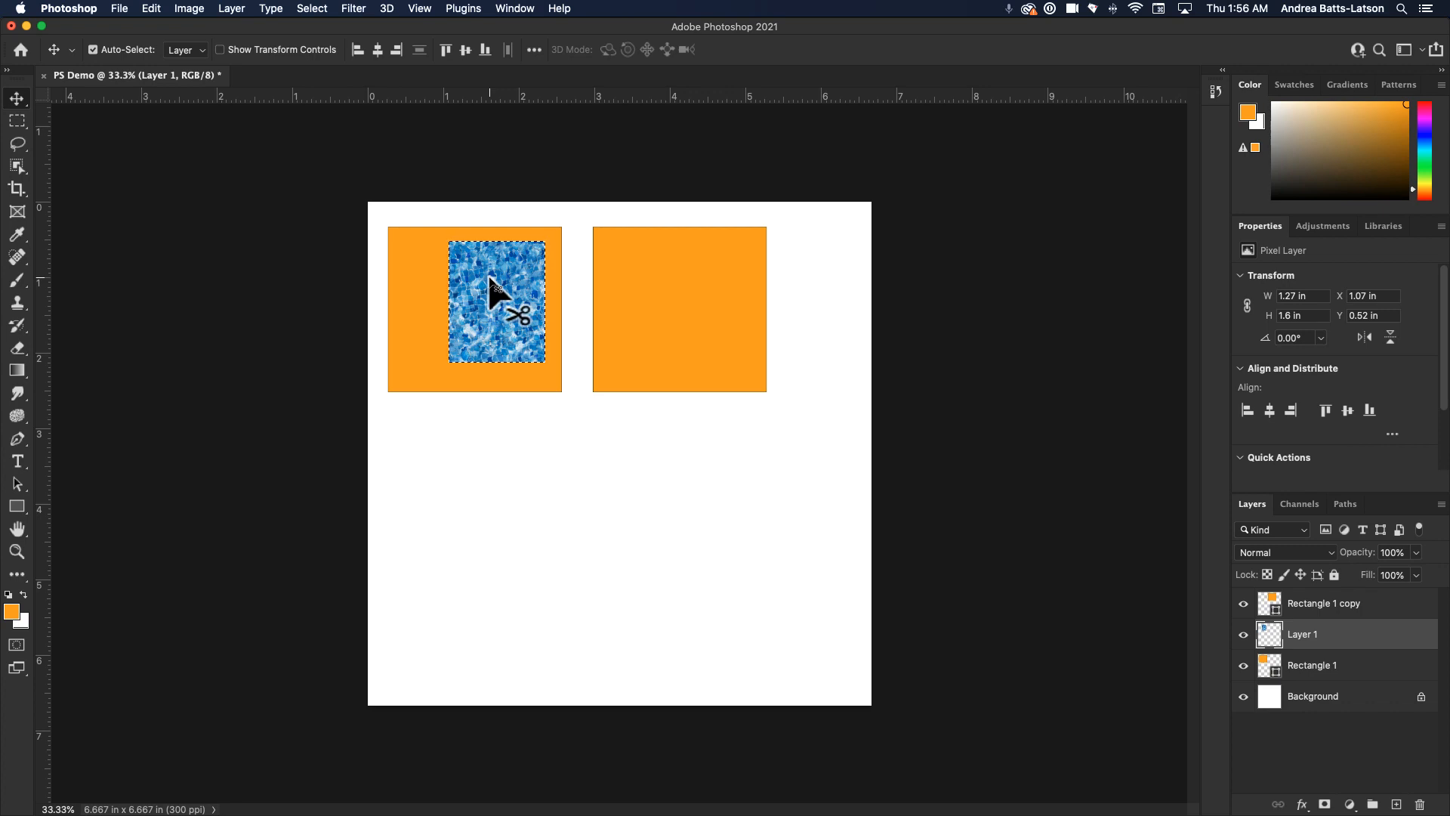
drag(490, 277, 660, 479)
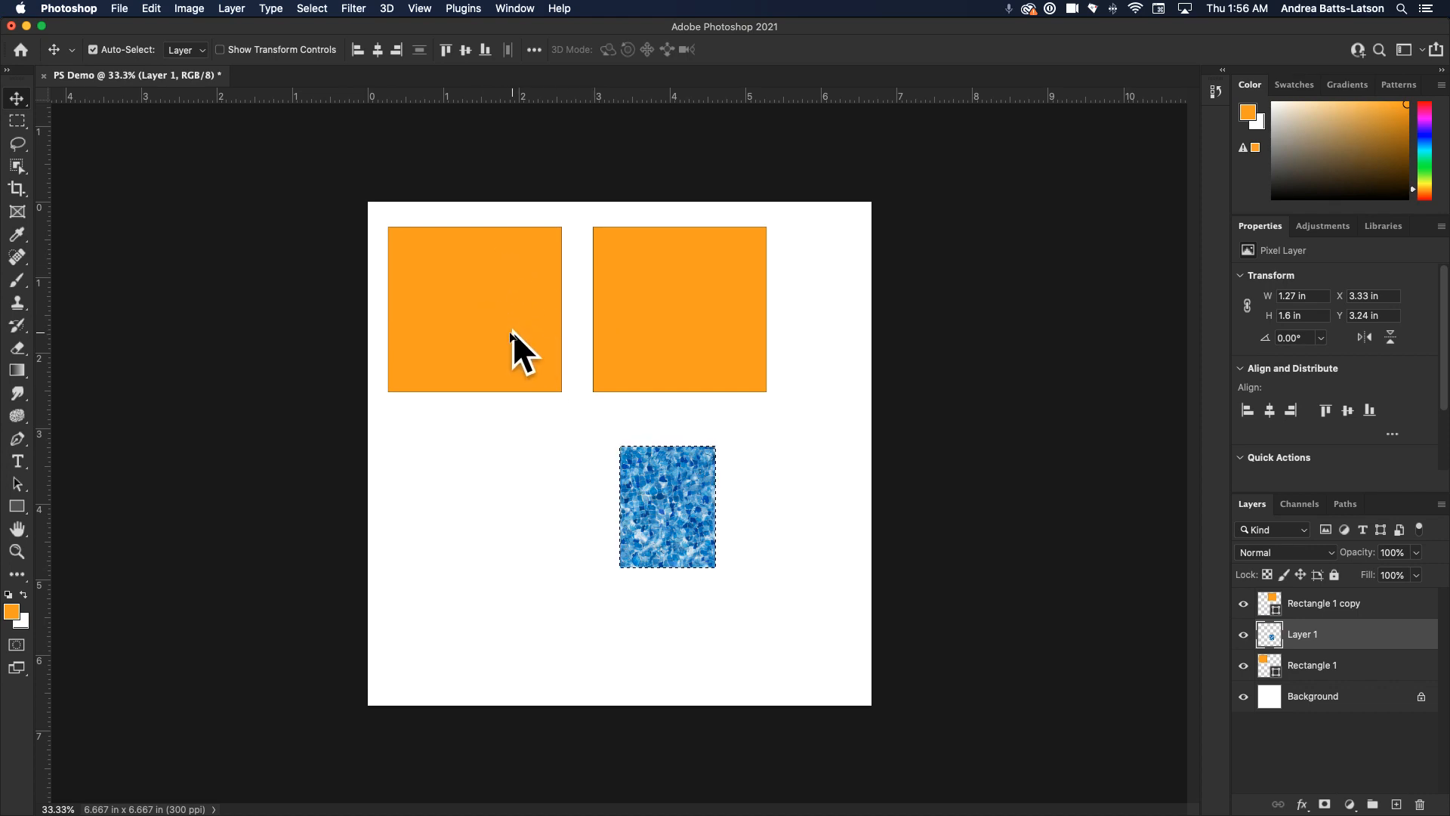
drag(627, 483, 593, 461)
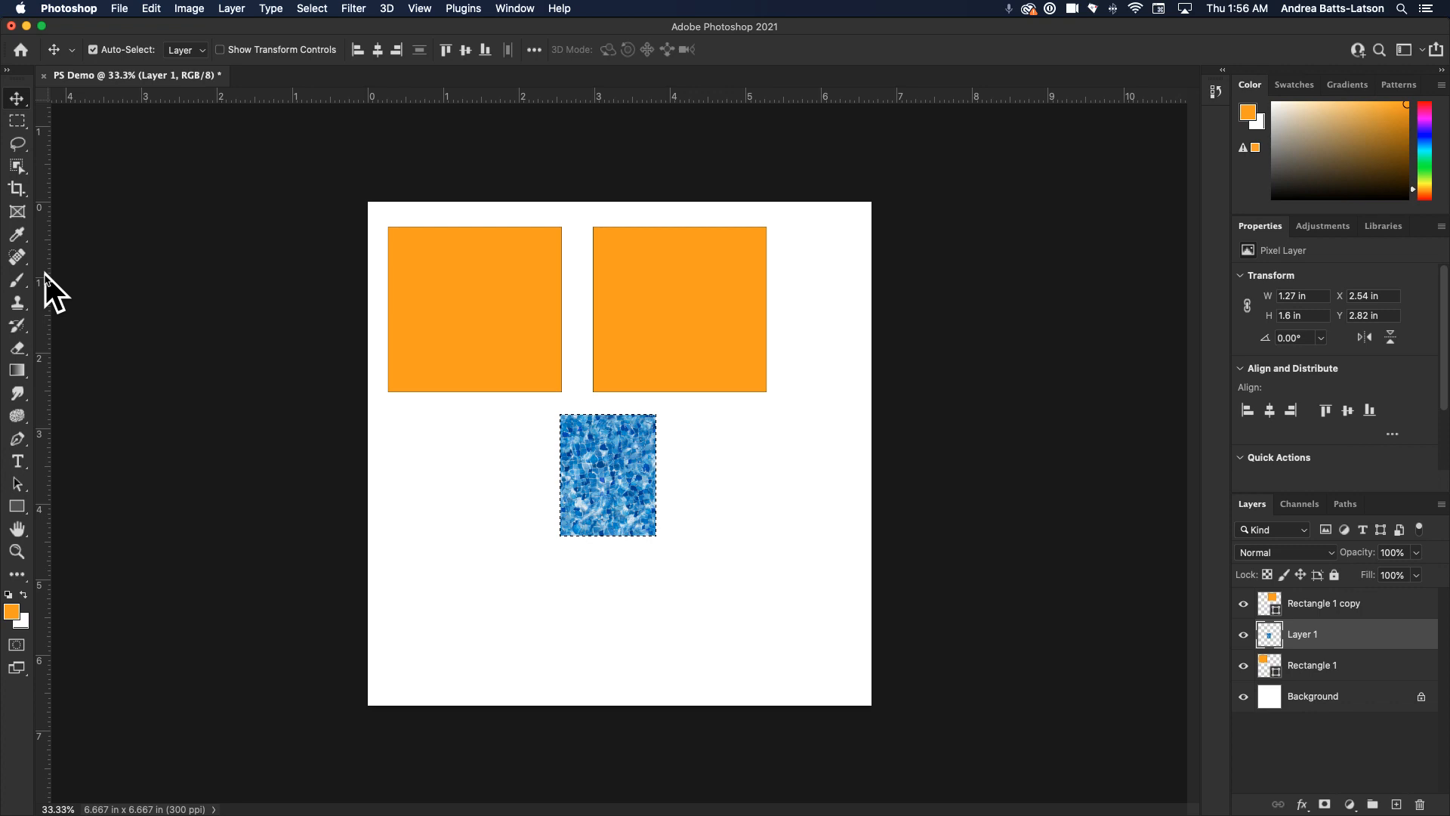
click(24, 139)
right_click(25, 139)
click(24, 139)
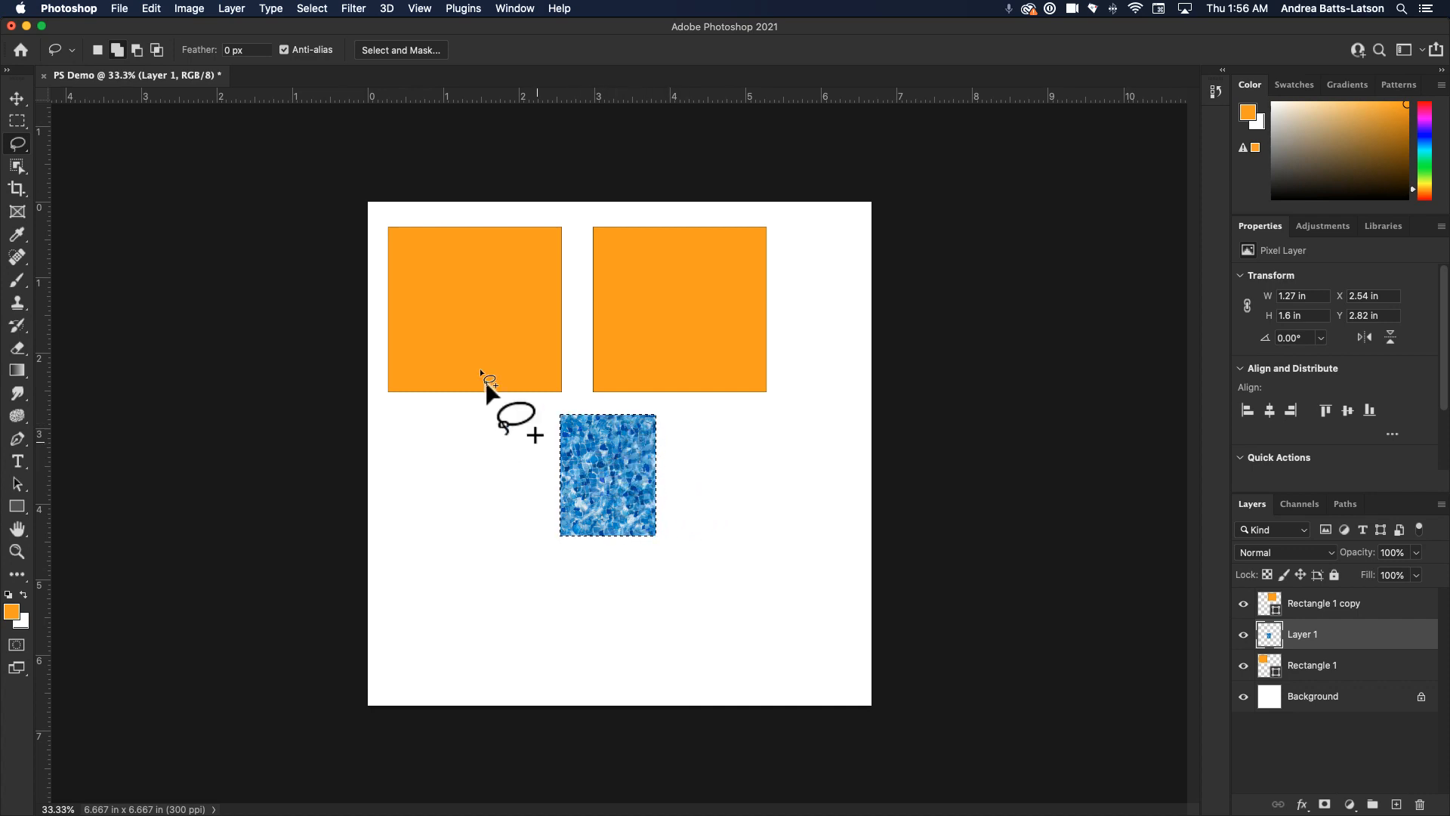
click(21, 147)
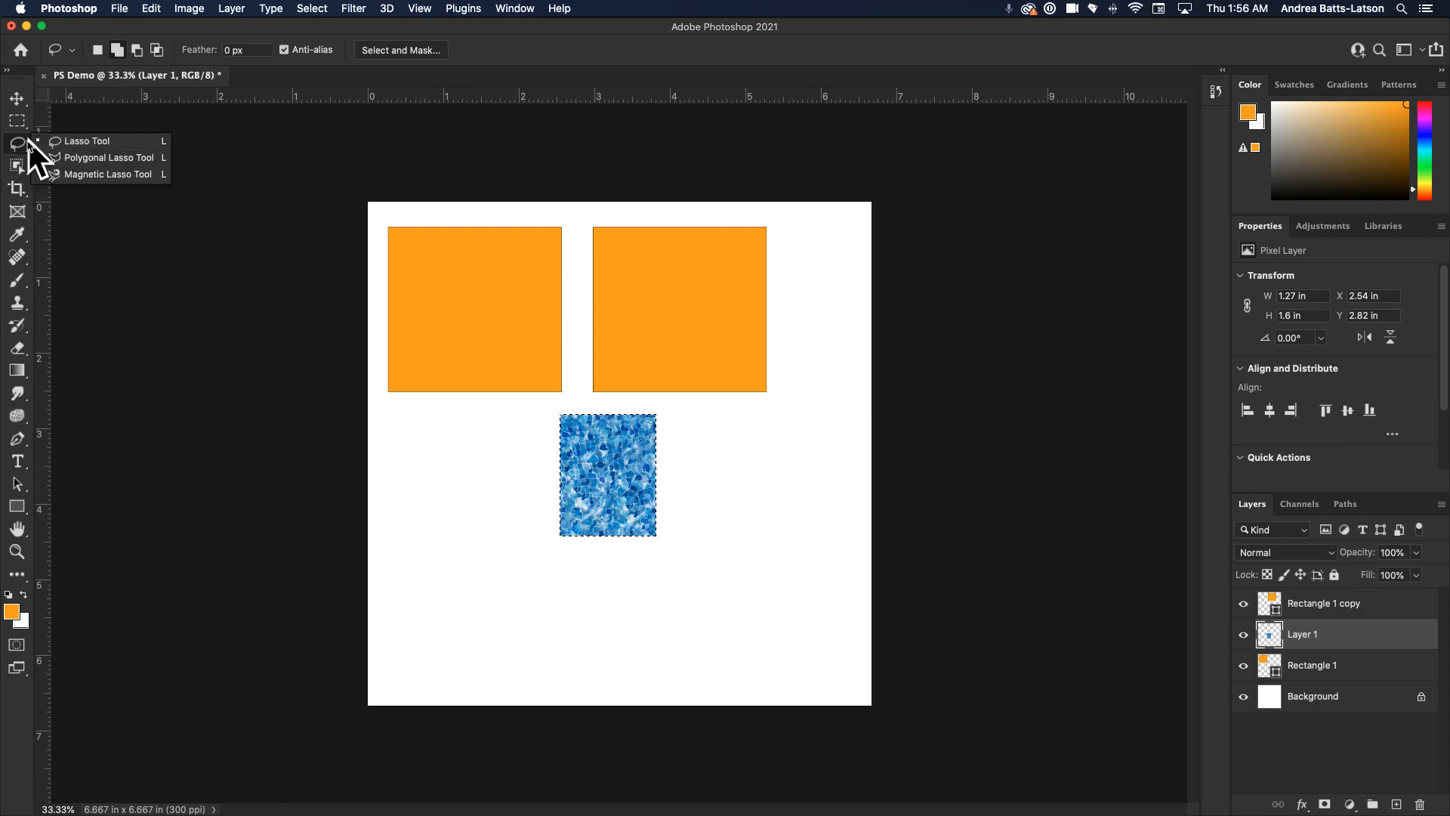
- Switch to the Rectangular Marquee tool and deselect the selection around the blue patterned rectangle
click(11, 123)
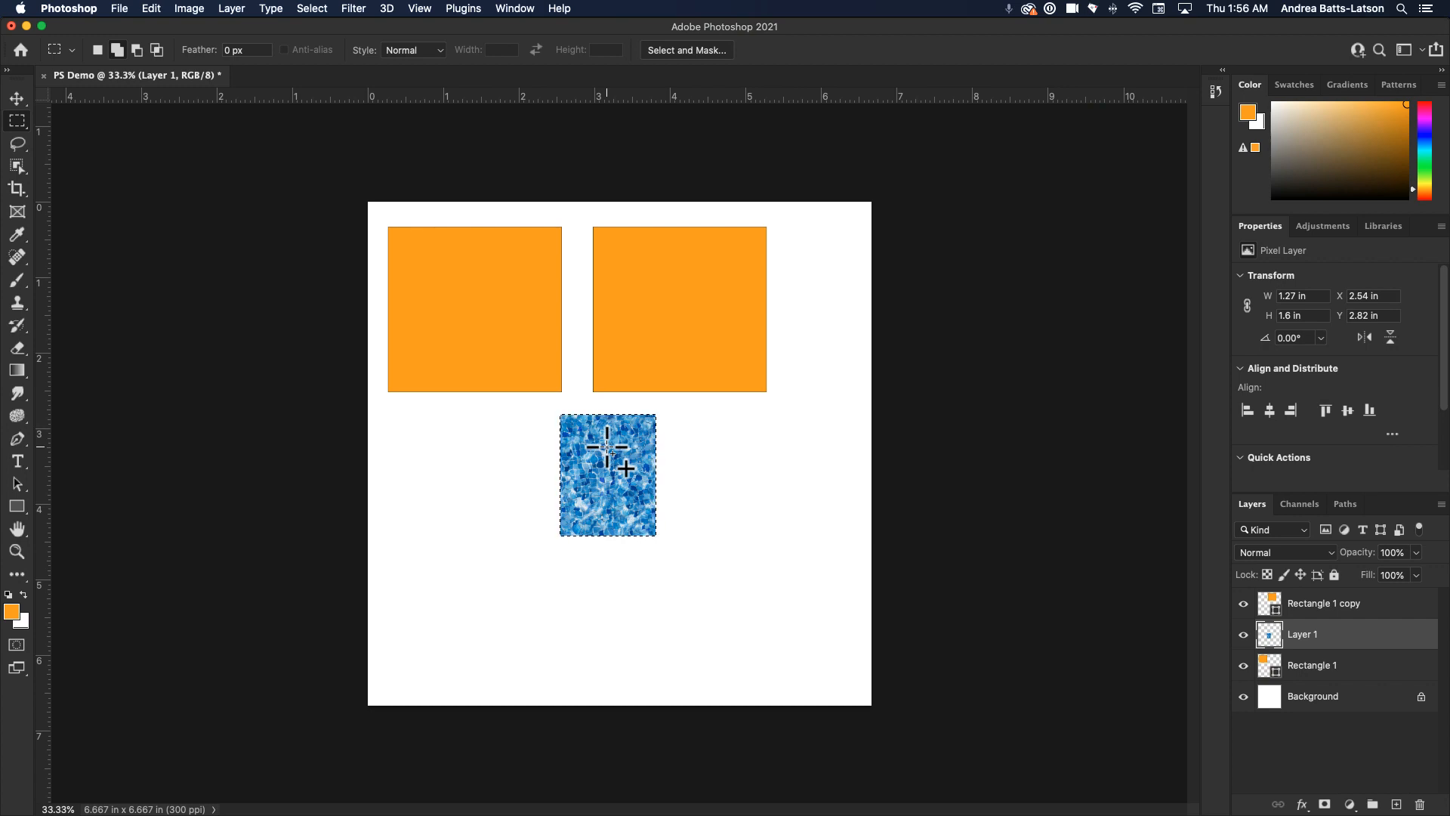
click(312, 8)
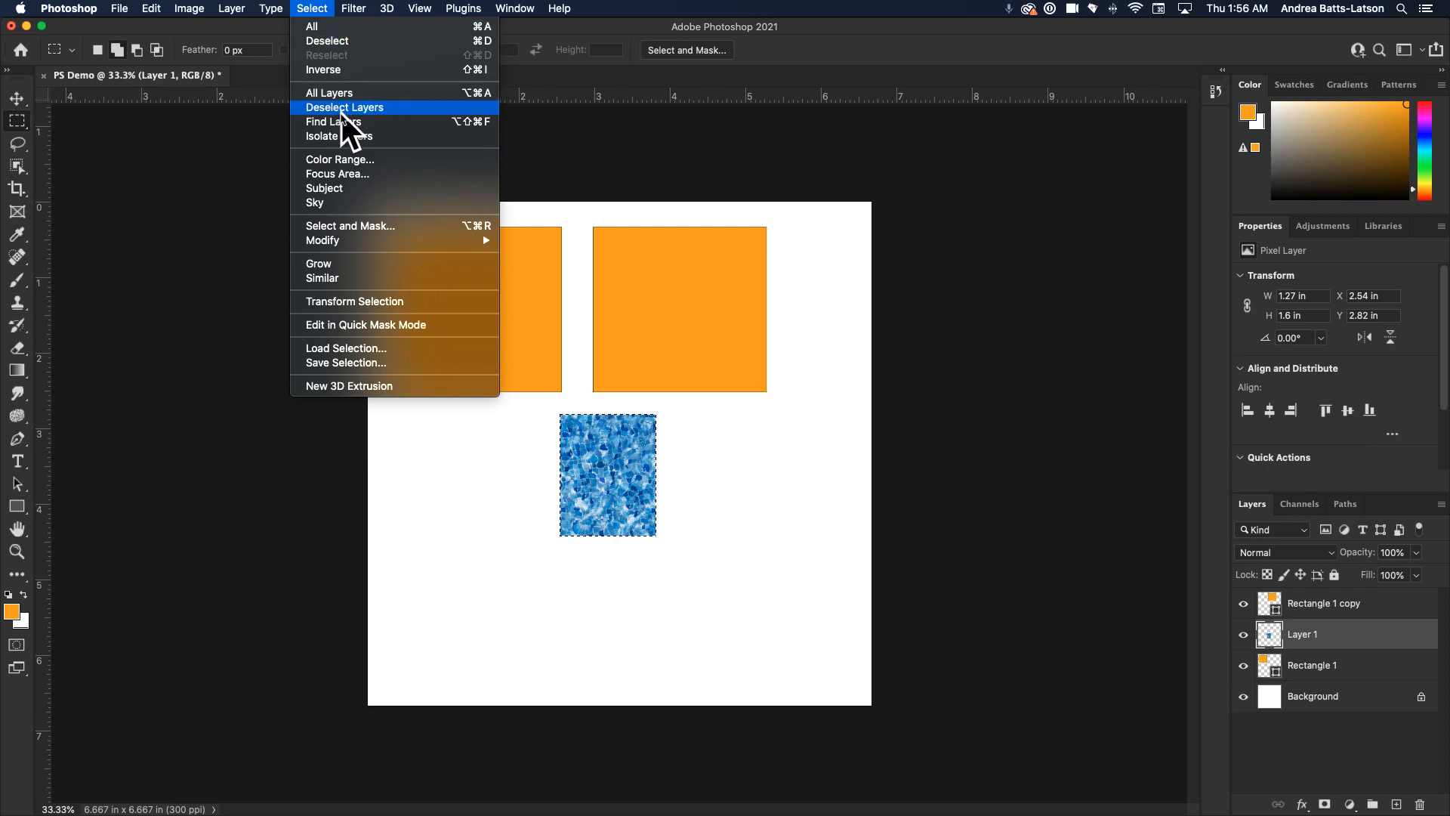
click(339, 41)
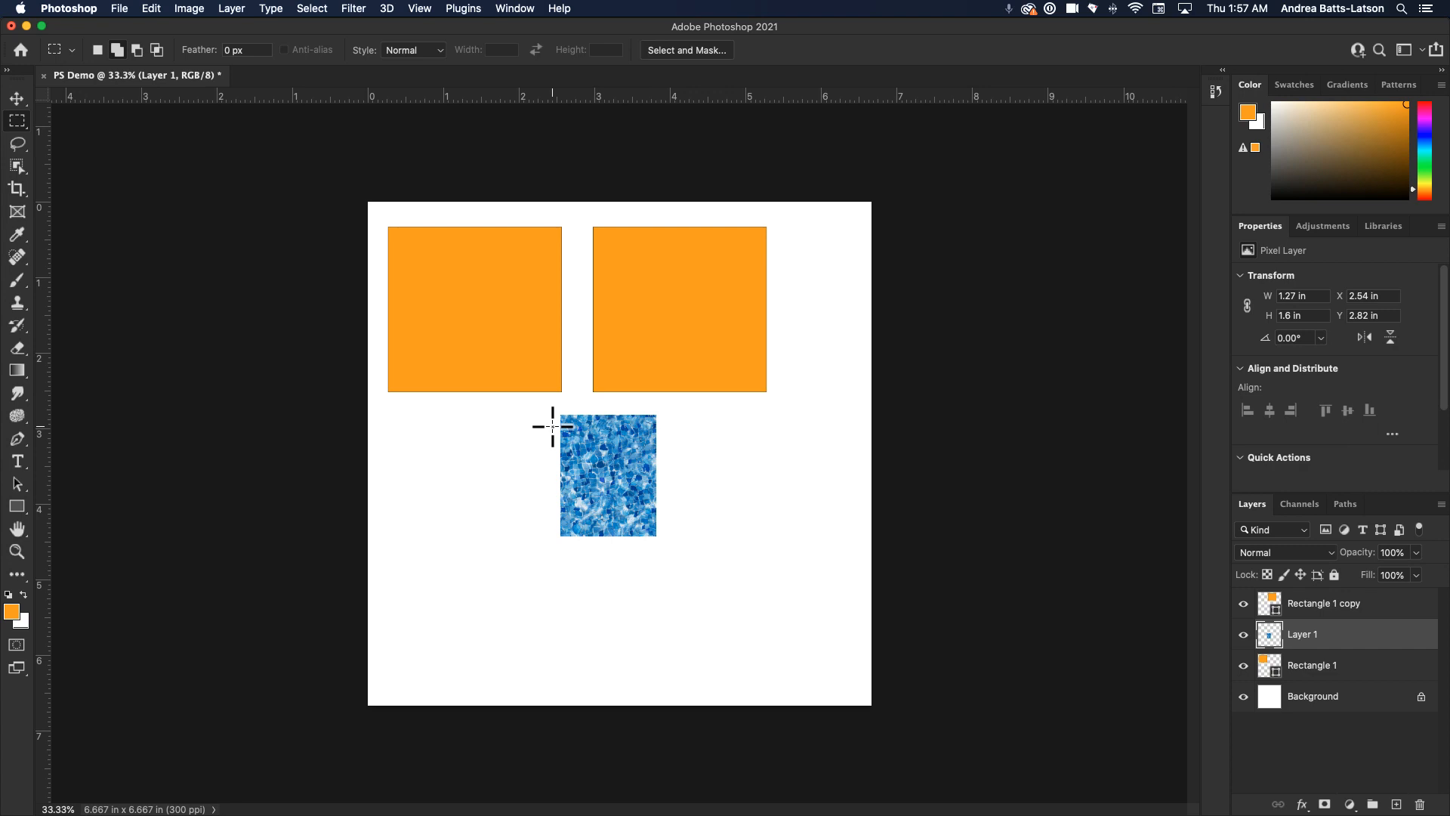
- Make a rectangular marquee selection of about 0.86 by 1.18 in inside the blue patterned rectangle and deselect it
drag(571, 428, 636, 517)
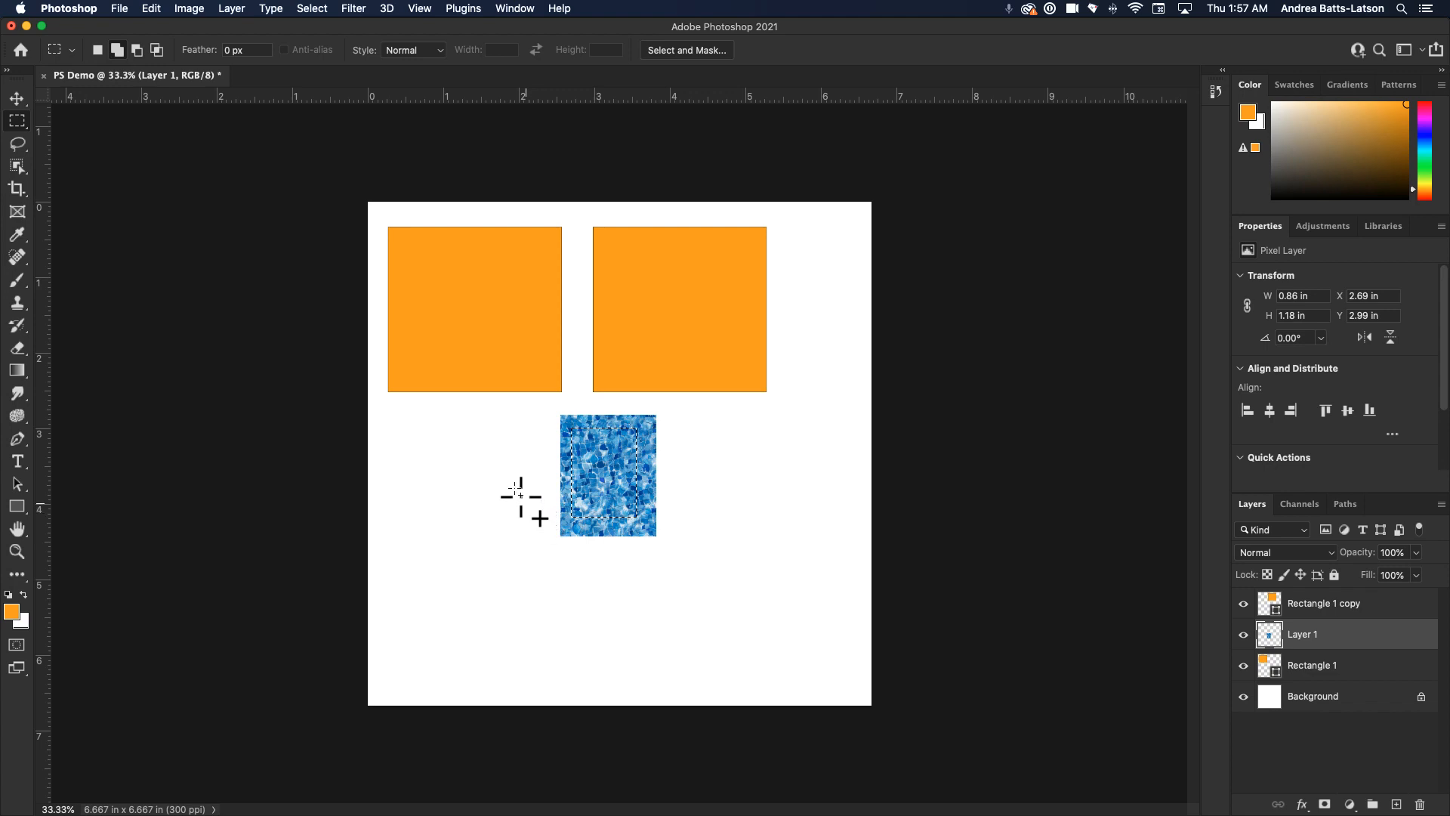
click(311, 9)
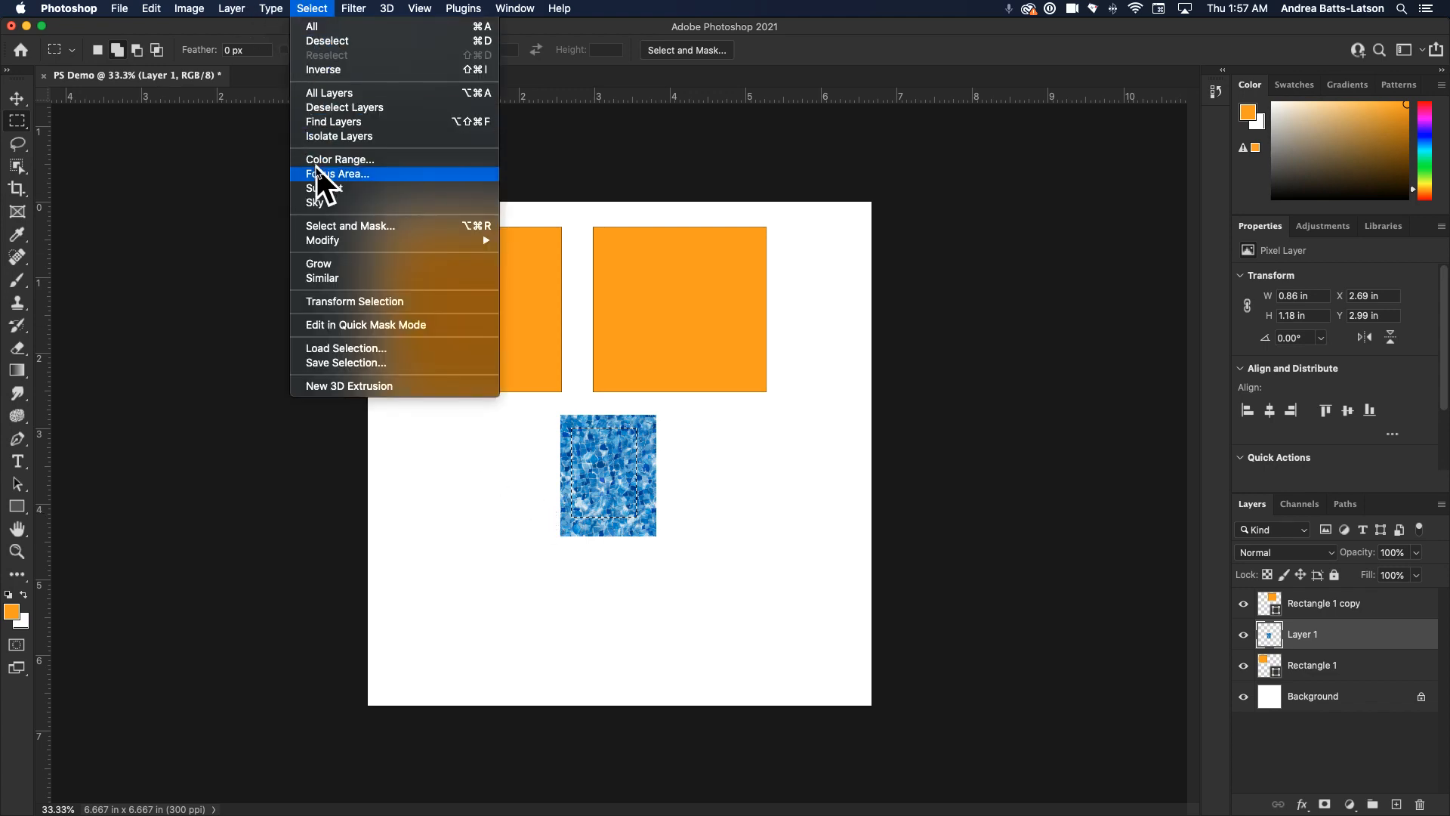
click(324, 42)
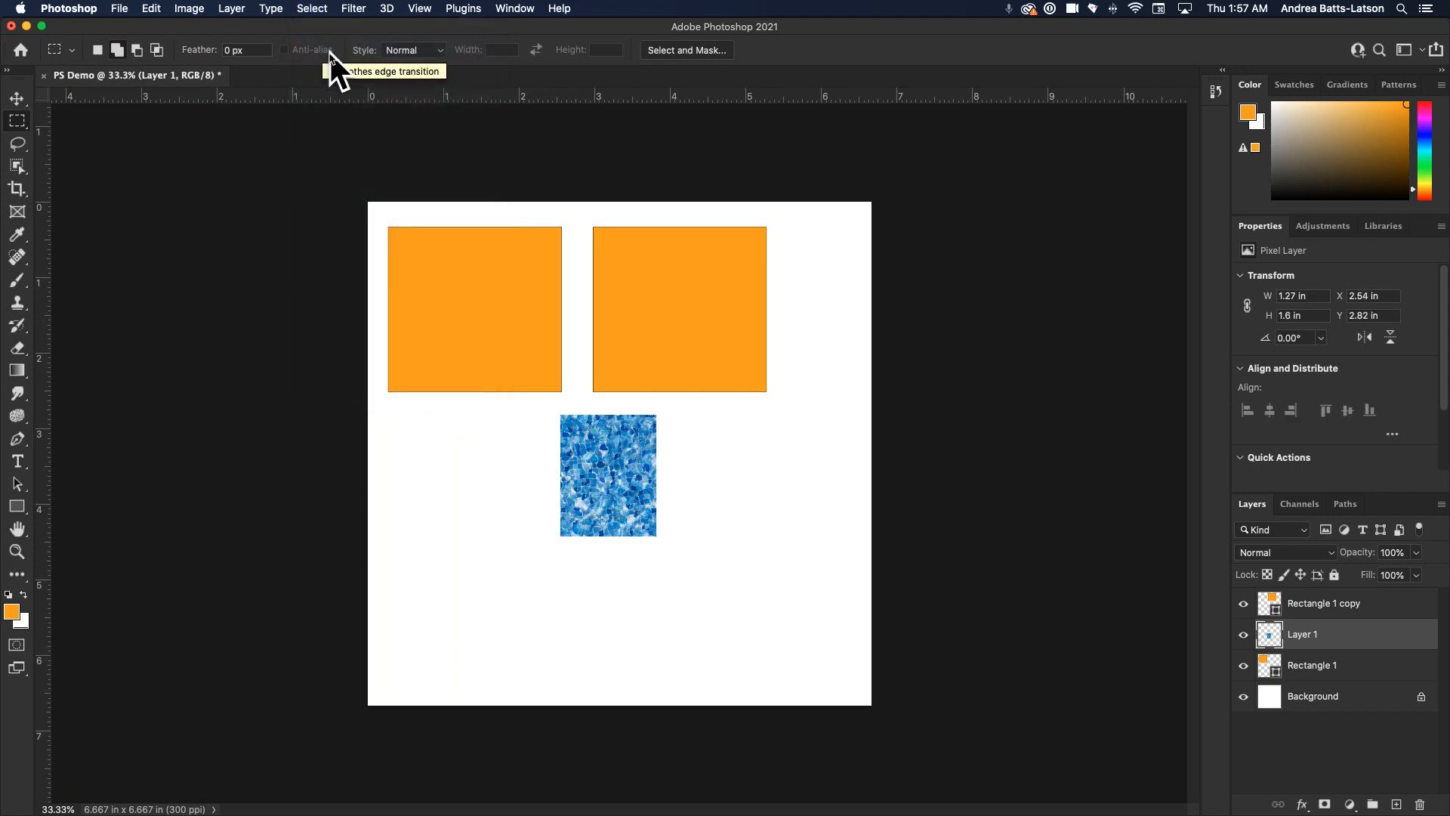
- Draw a freehand Lasso selection of about 0.72 by 0.66 in inside the blue patterned rectangle and deselect it
click(17, 143)
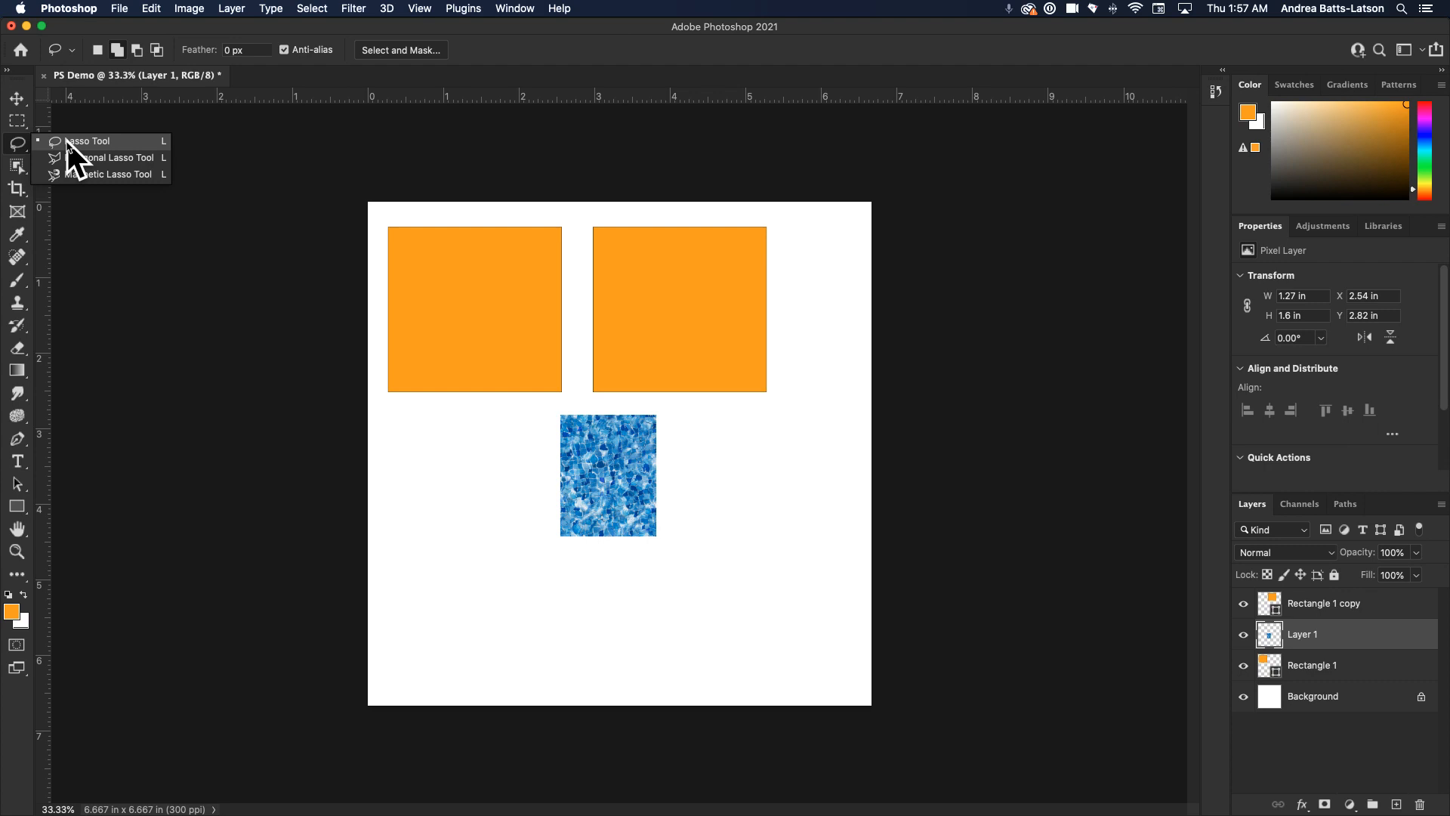
click(67, 142)
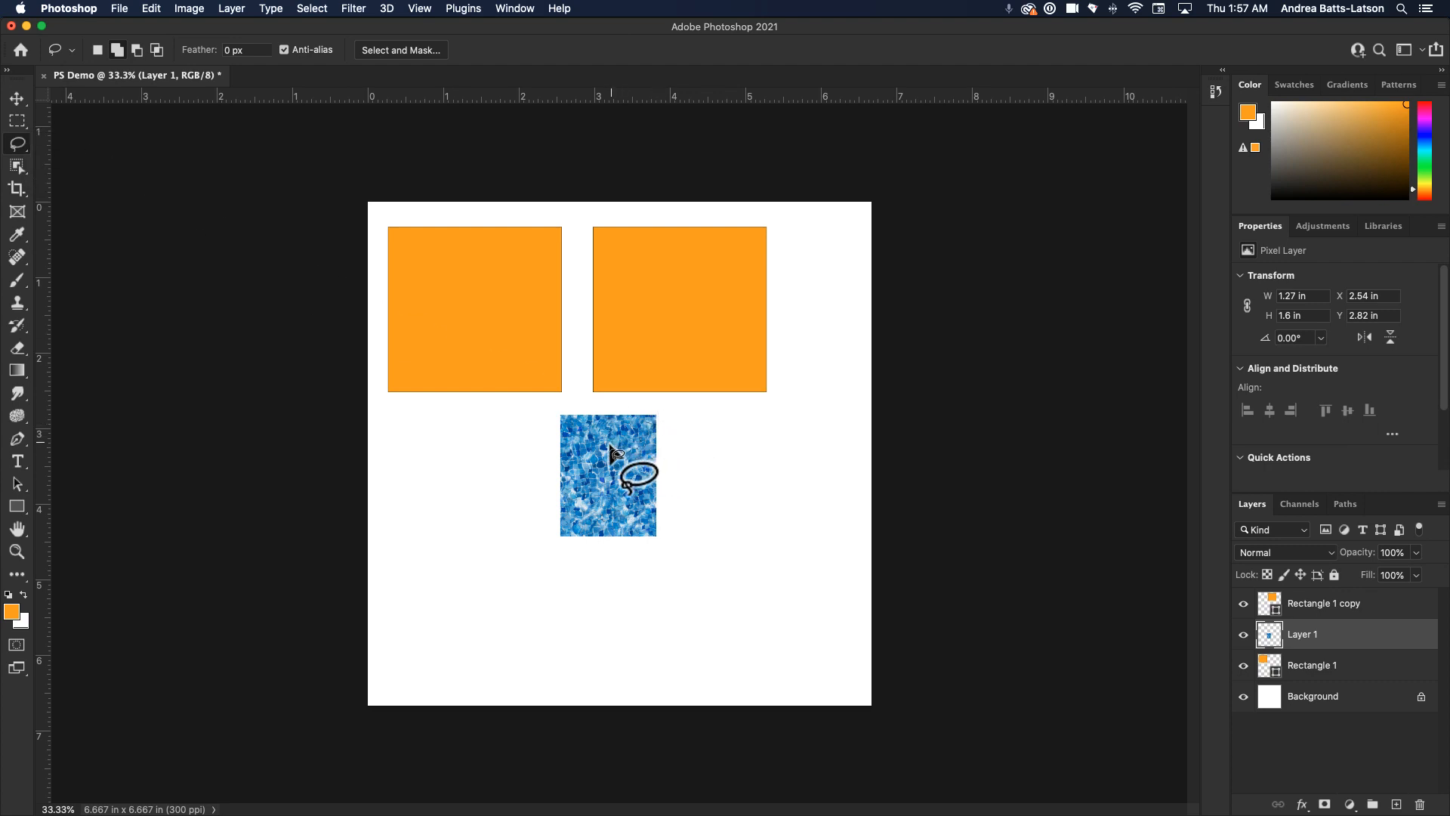
mouse_move(588, 441)
mouse_down()
mouse_move(579, 464)
mouse_move(612, 484)
mouse_move(634, 463)
mouse_move(626, 442)
mouse_move(615, 453)
mouse_up()
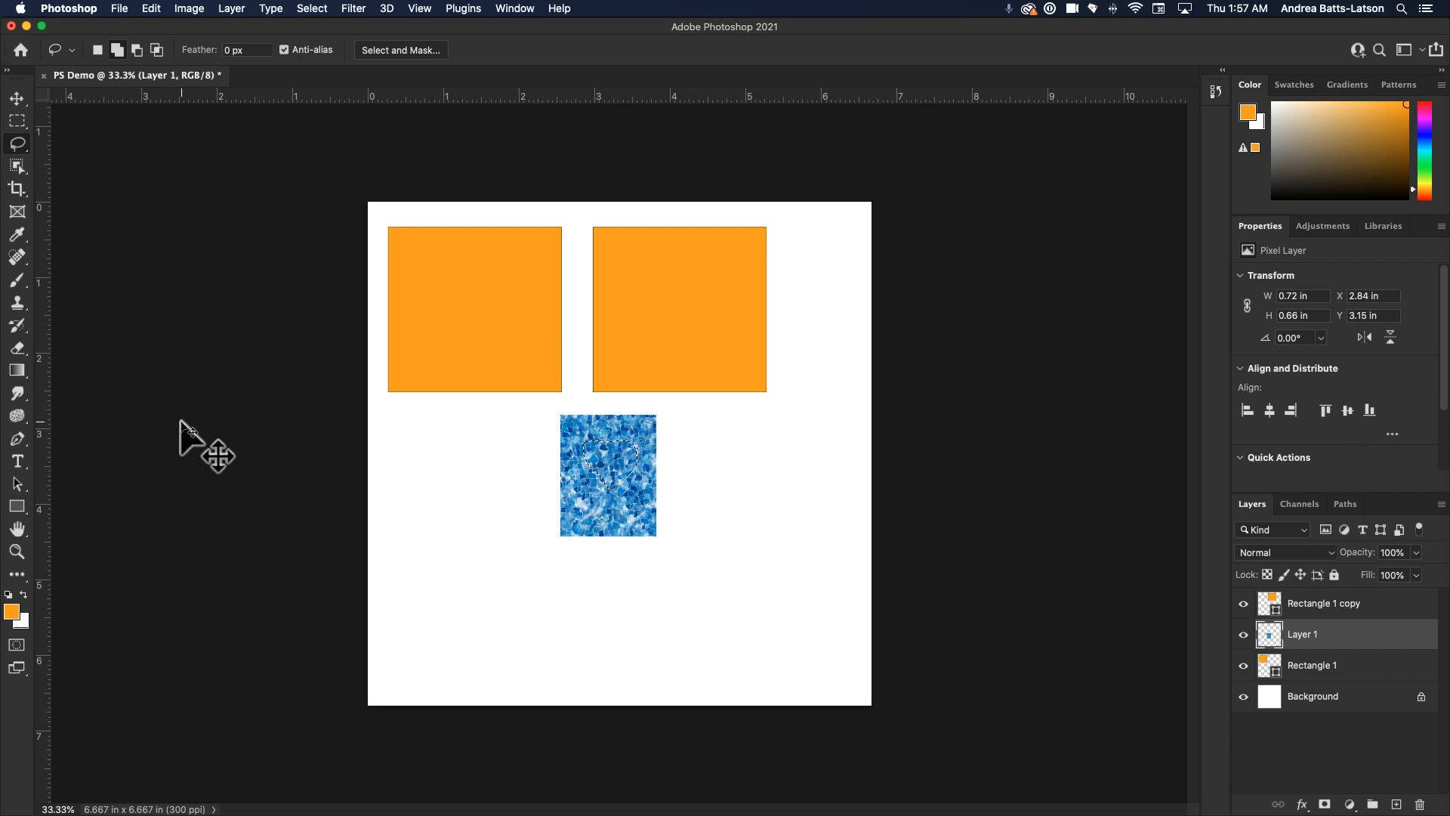
key(super+d)
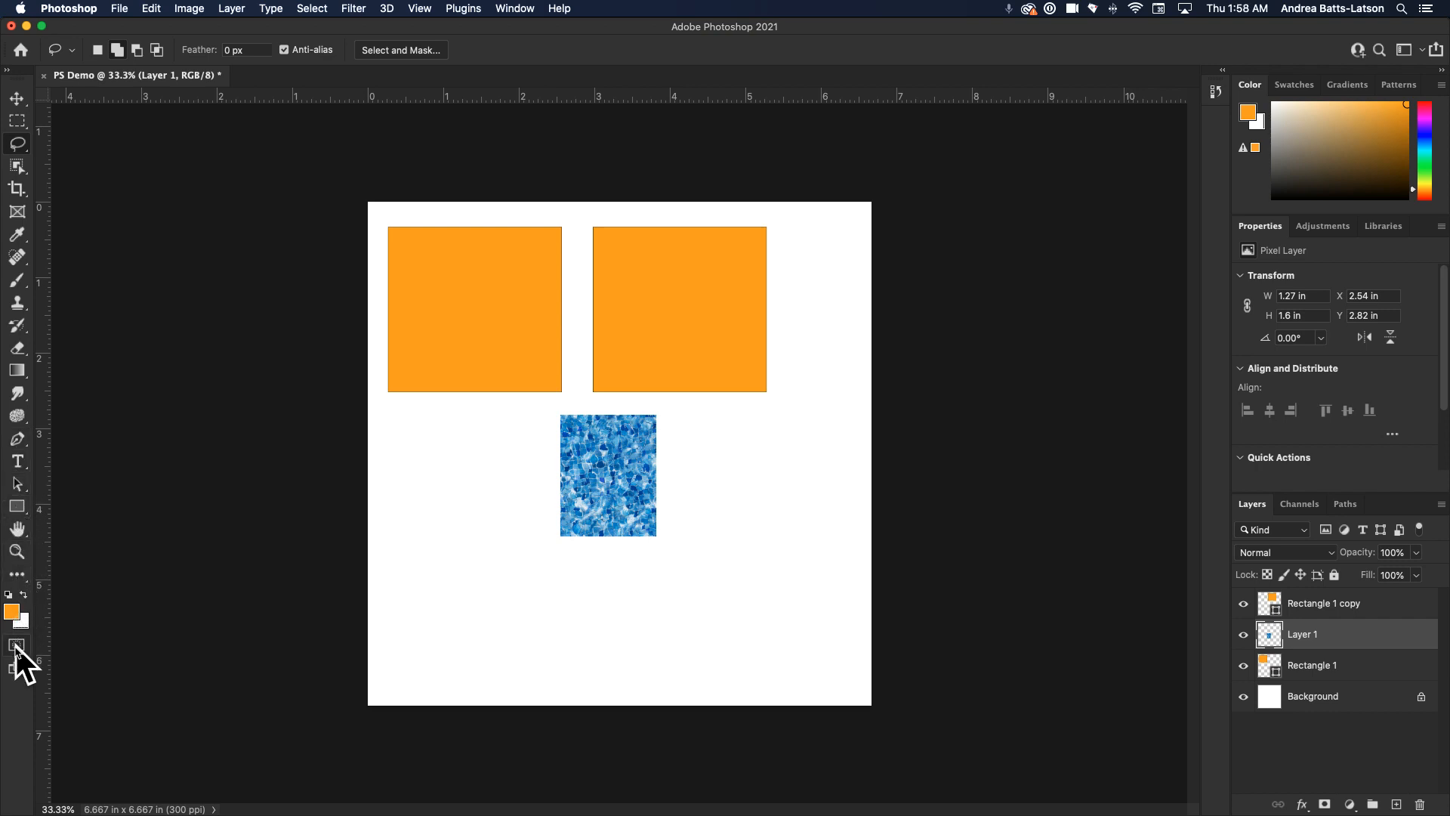
click(18, 122)
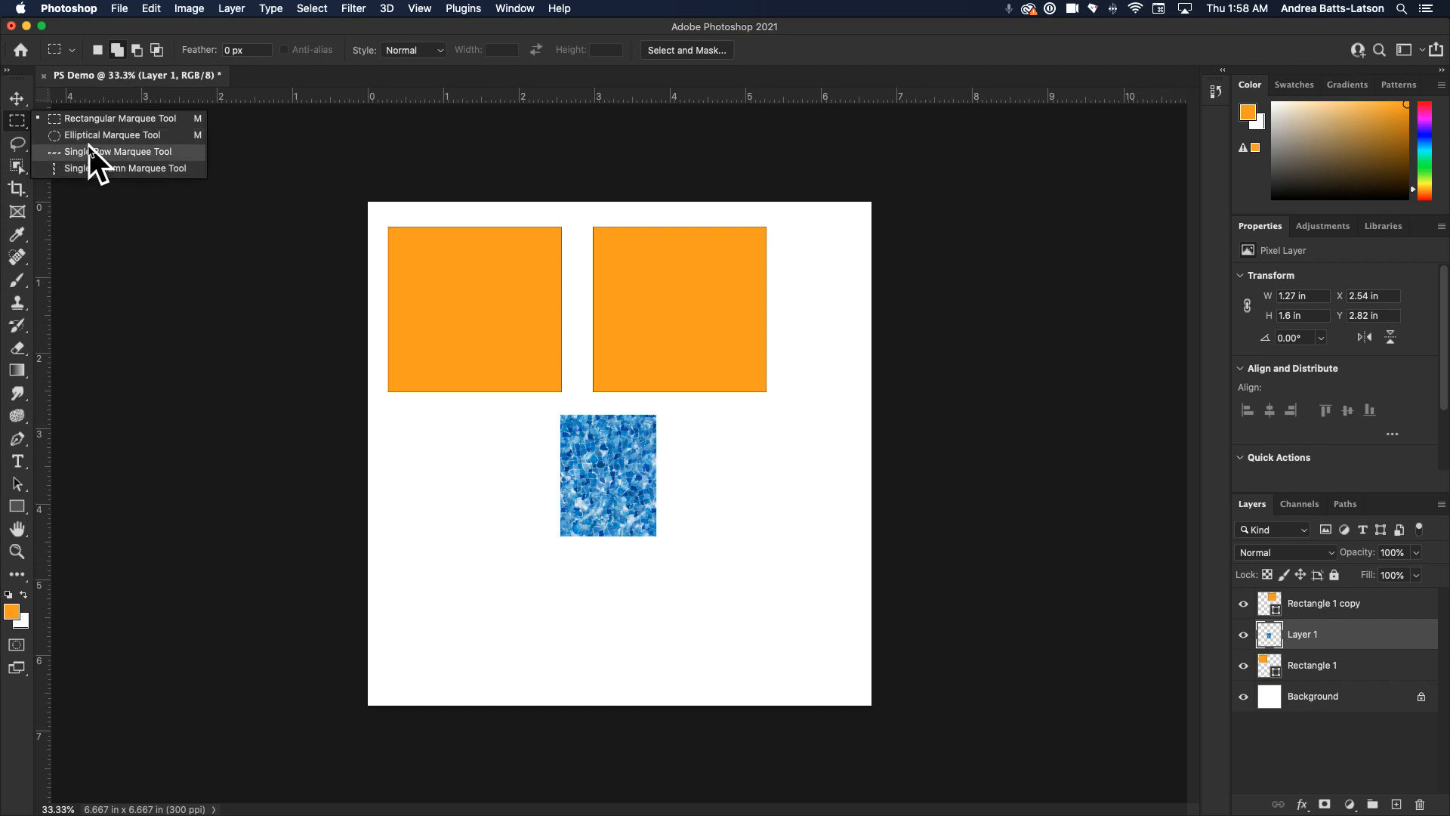
click(20, 117)
- Outline a closed, straight-sided Polygonal Lasso selection of about 1.21 by 1.27 in on the blue patterned rectangle and deselect it
click(24, 143)
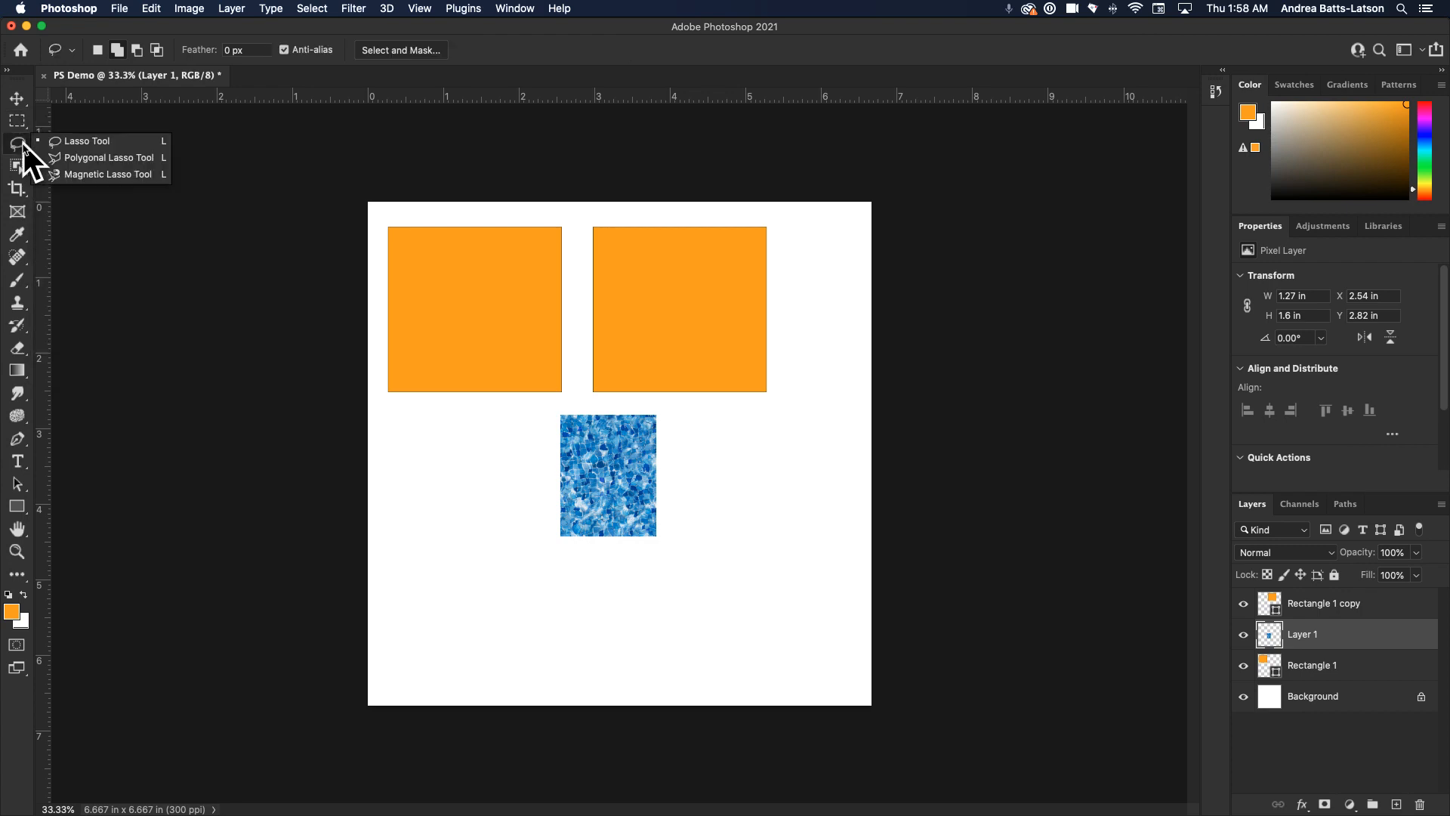
click(89, 160)
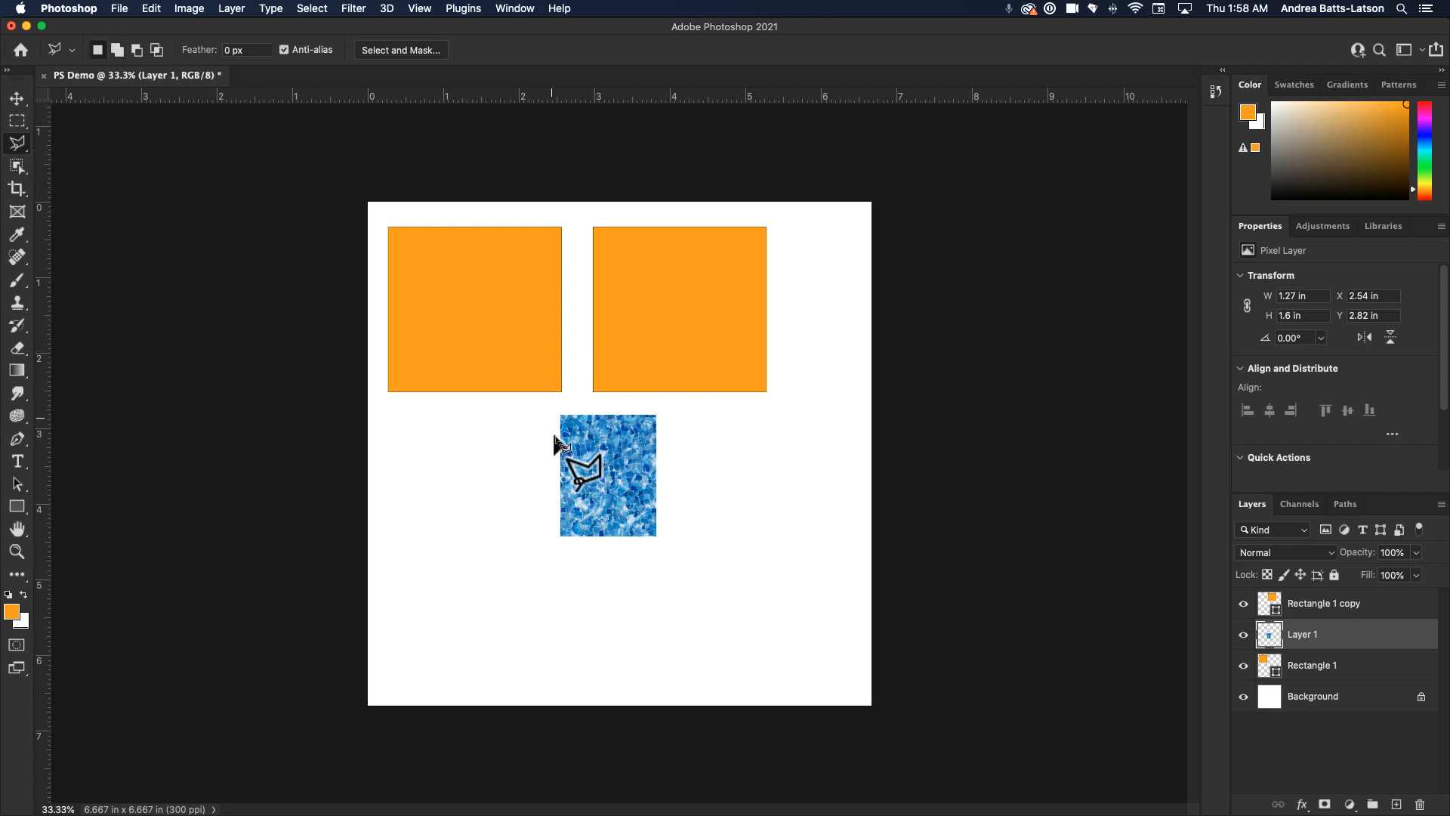
click(607, 412)
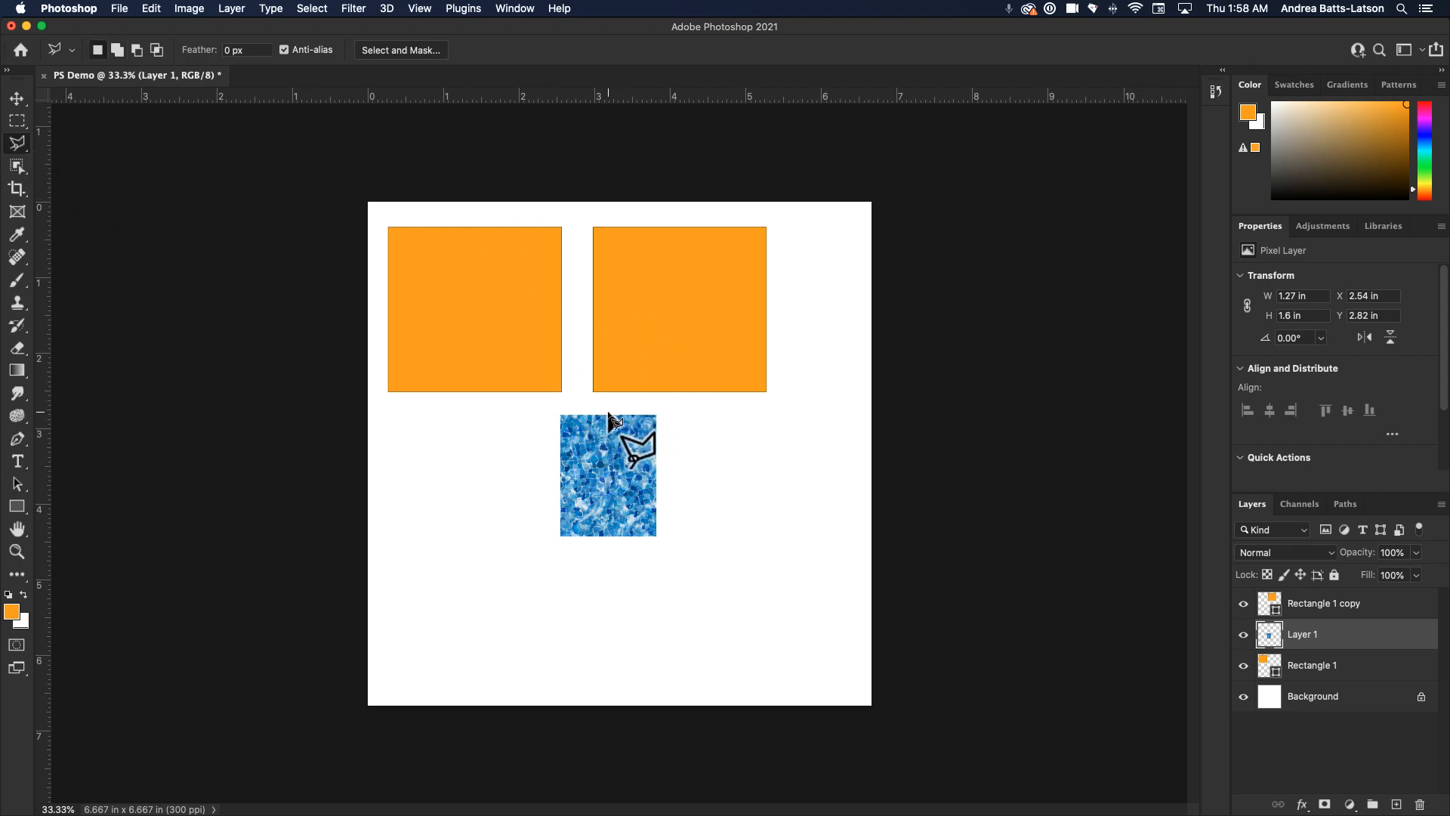
click(655, 432)
click(640, 503)
click(588, 507)
click(570, 481)
click(600, 458)
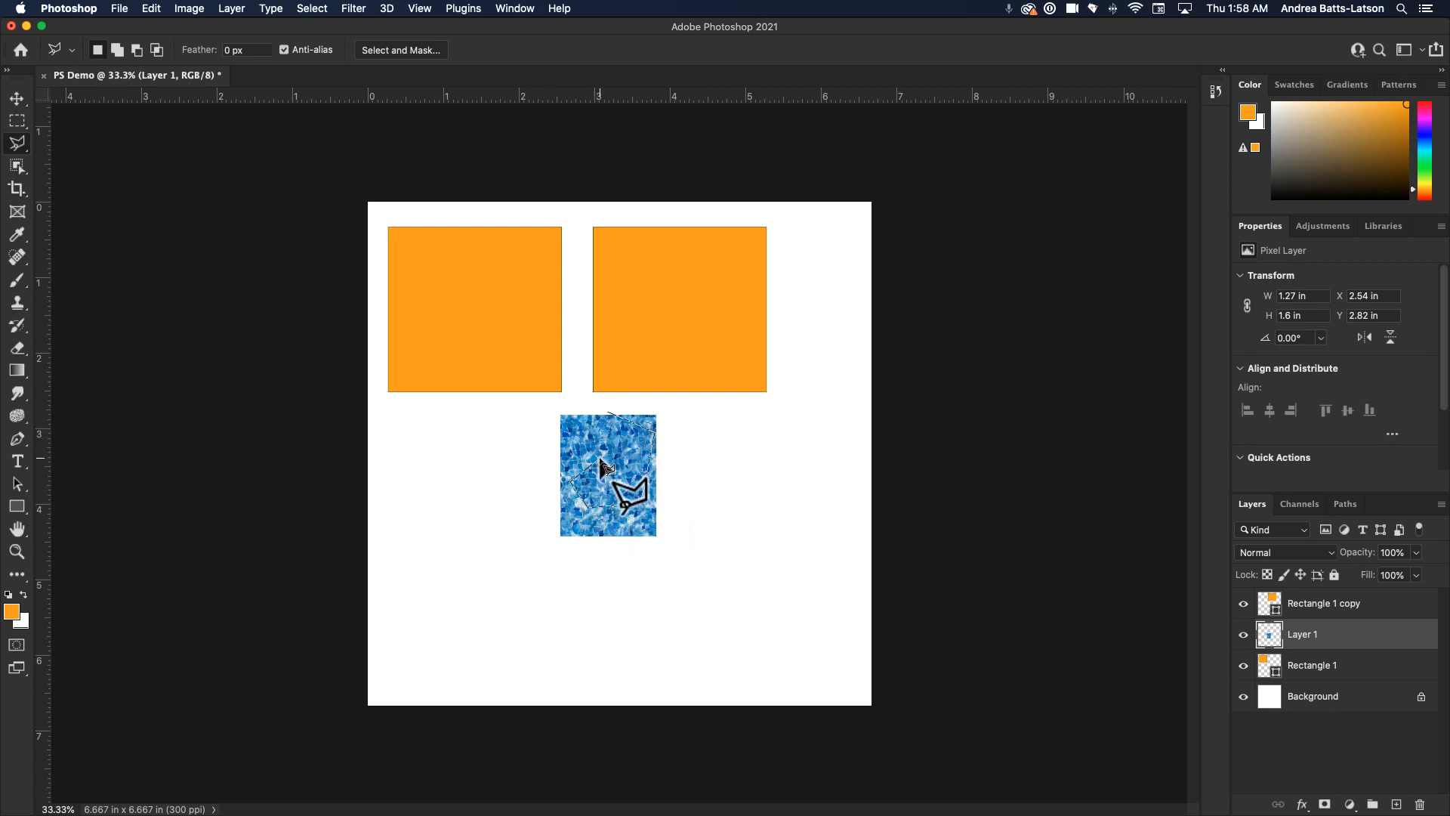
click(565, 437)
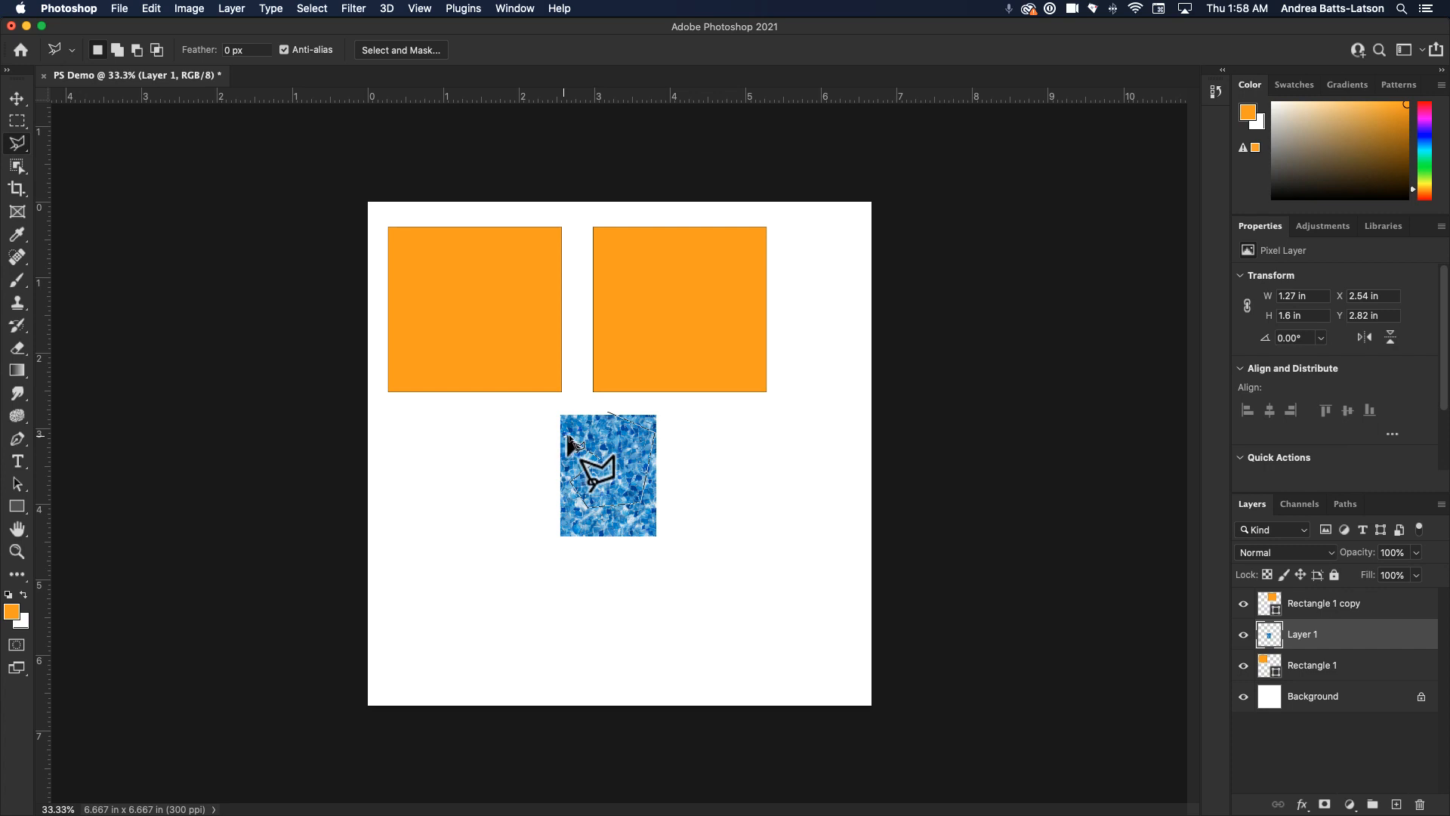
click(607, 414)
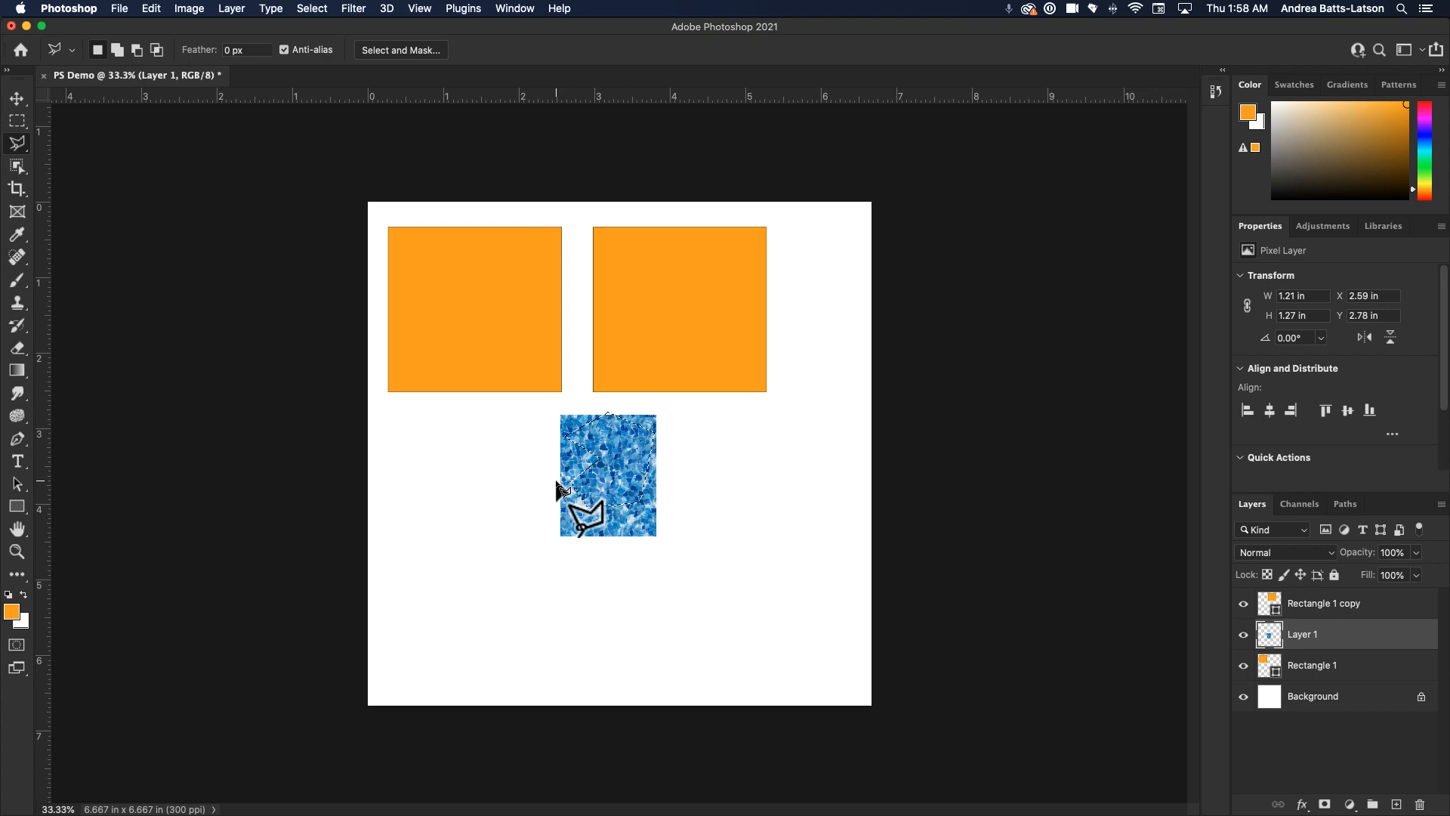
key(super+d)
- Trace the edges of the blue patterned rectangle with the Magnetic Lasso into a closed selection and deselect it
click(17, 143)
click(83, 175)
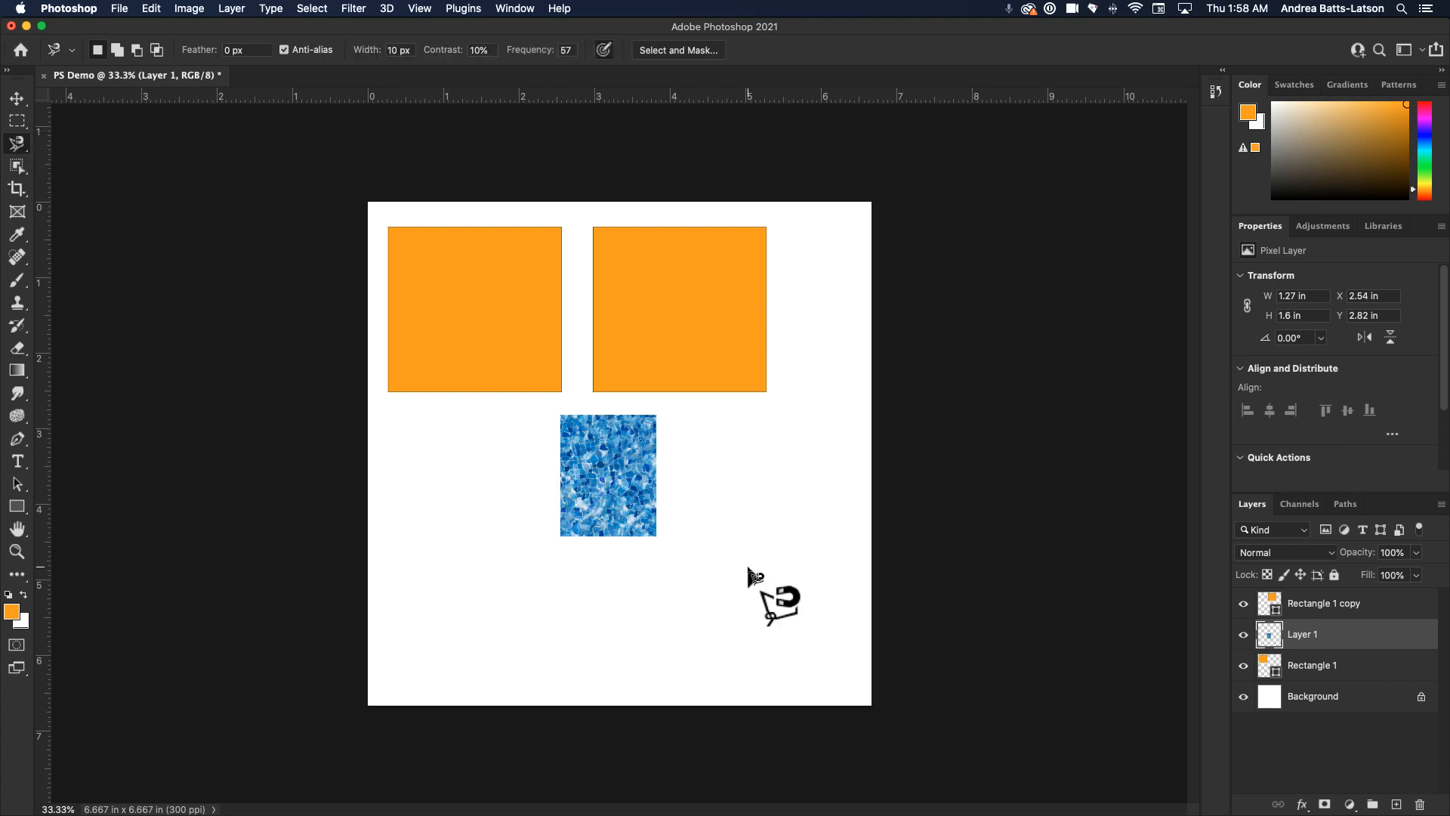
click(563, 415)
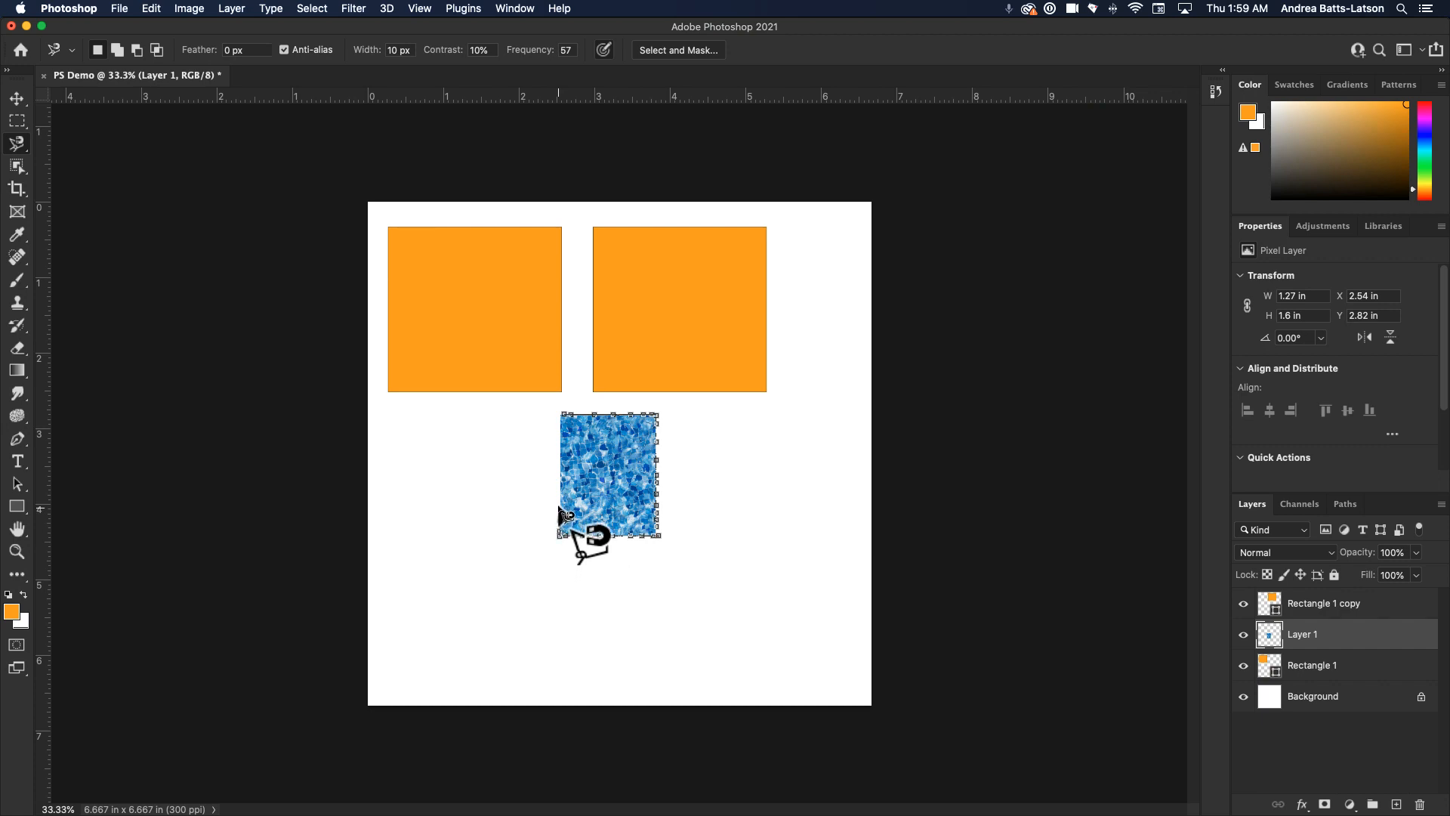
click(564, 414)
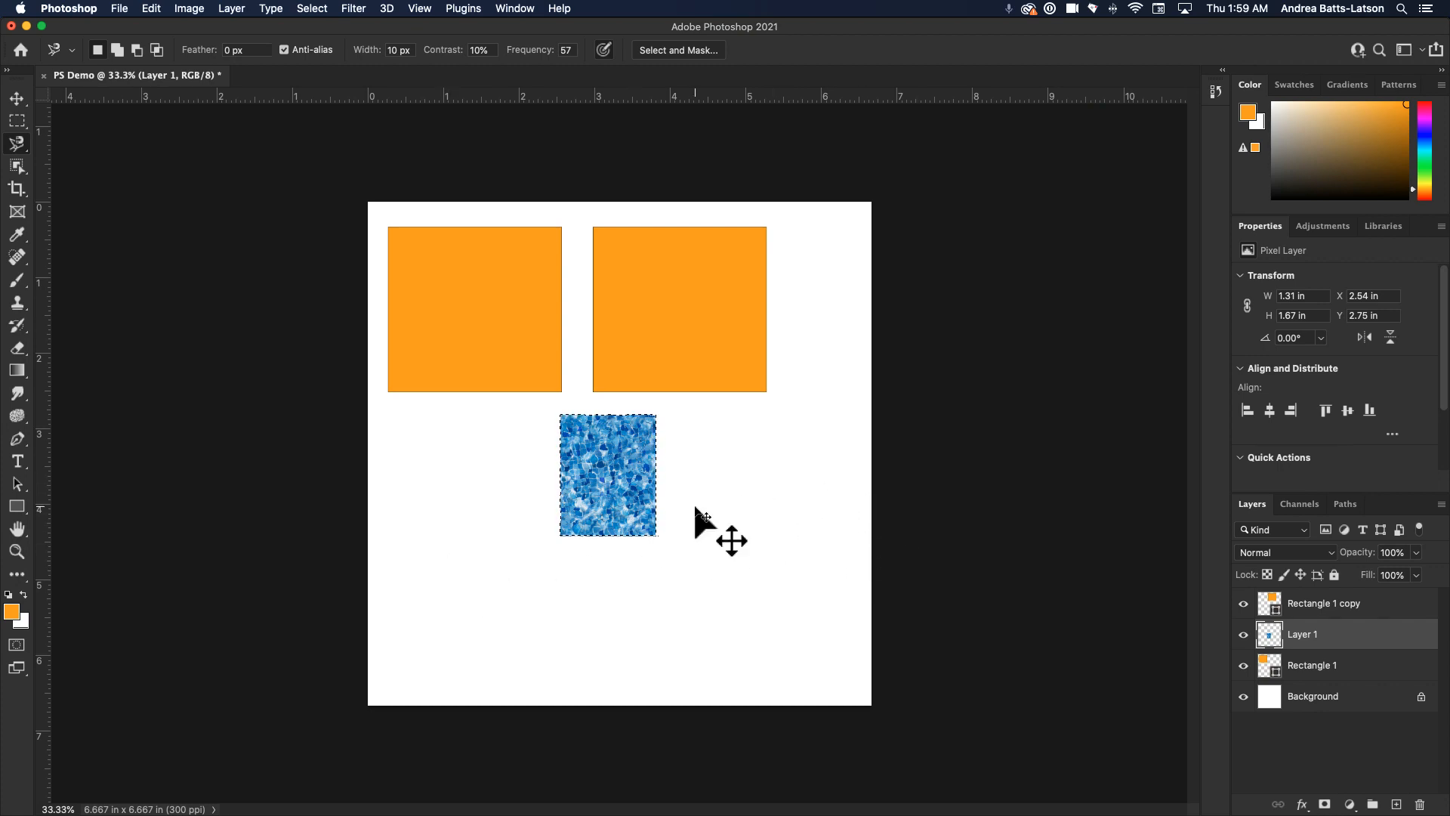
key(super+d)
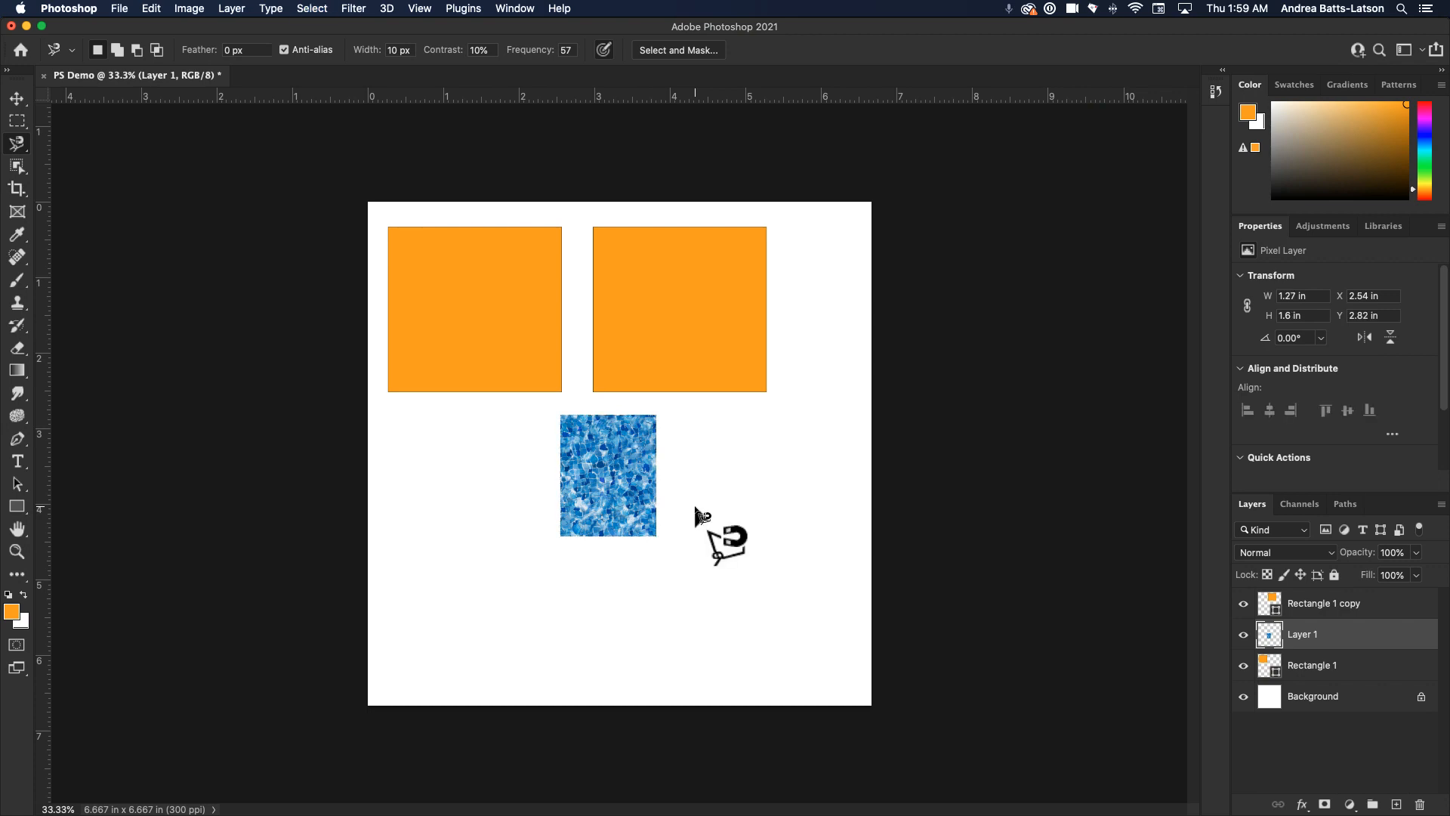
- Trace a Magnetic Lasso loop of about 2.49 by 1.29 in around the blue rectangle's lower part, replace it with an irregular one below, and deselect
click(667, 456)
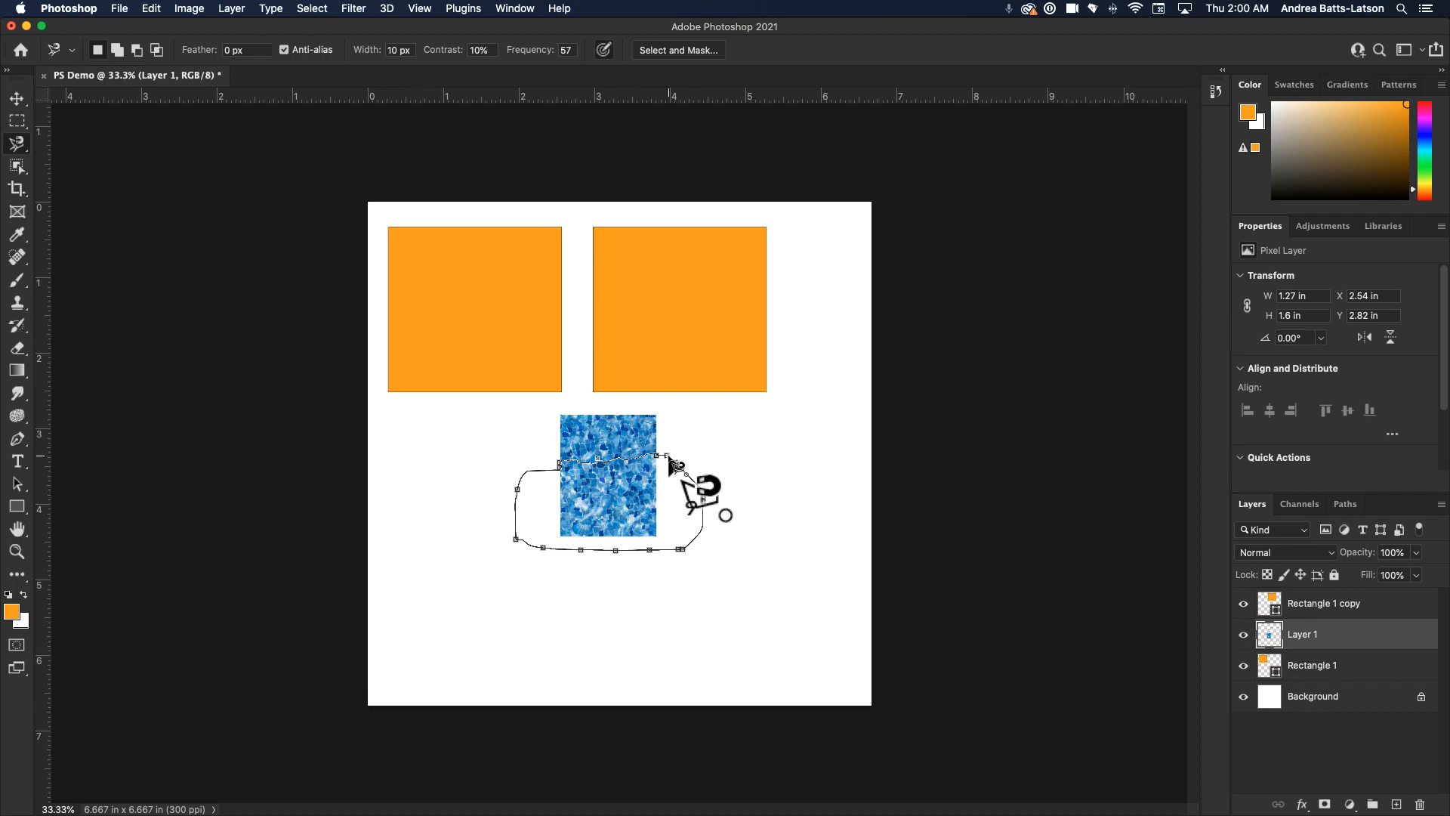
click(670, 463)
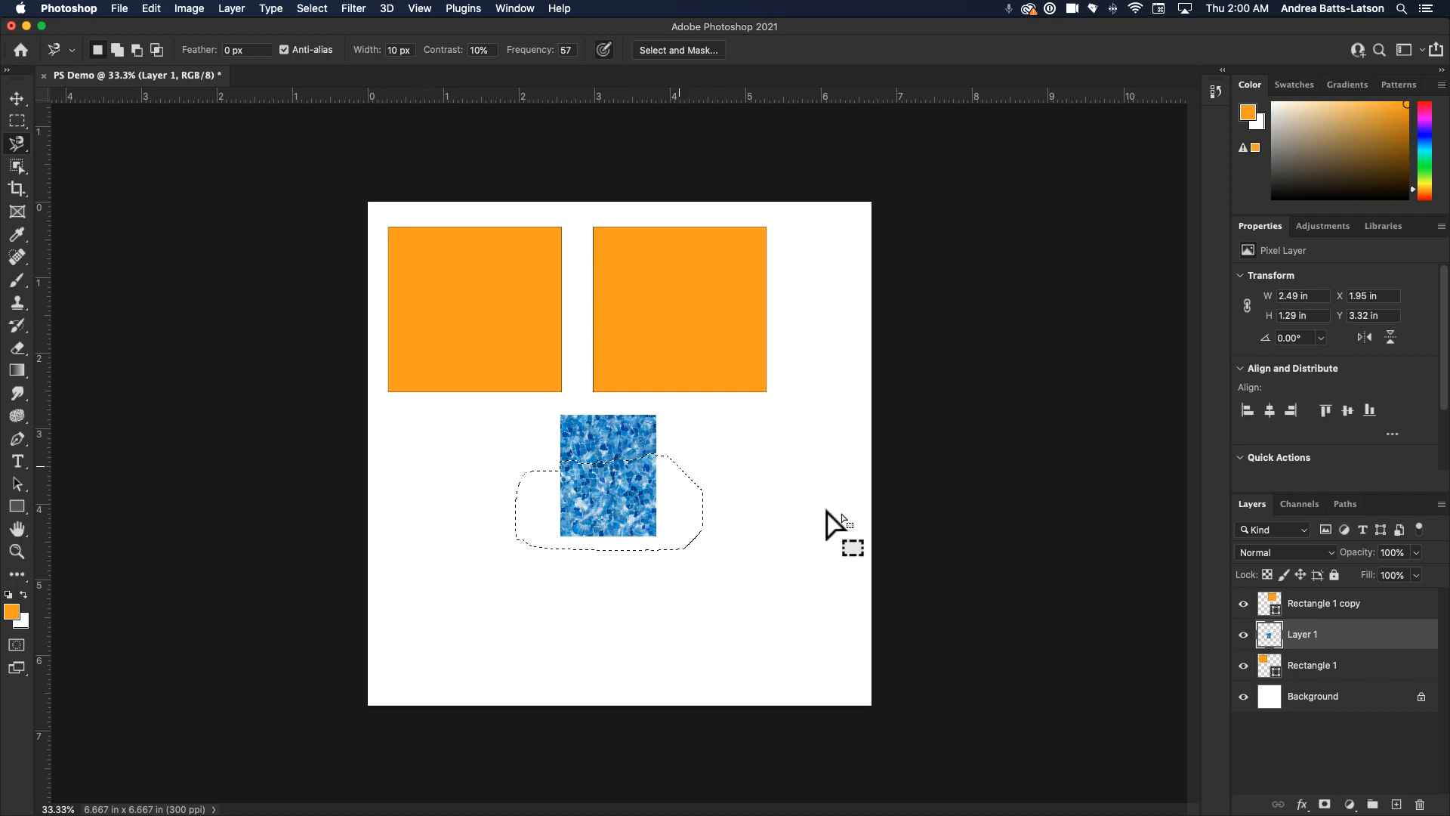
click(752, 568)
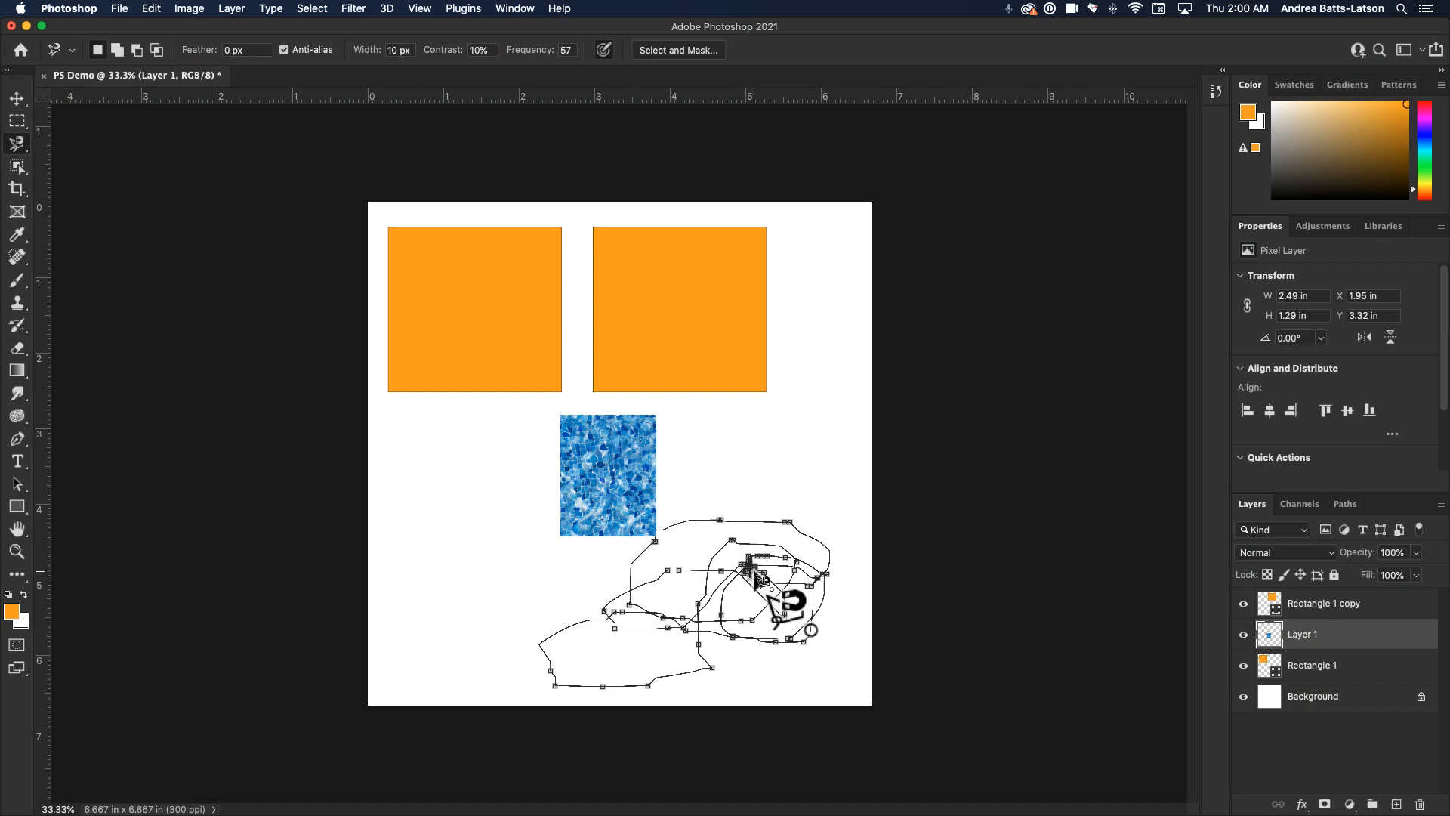
double_click(755, 573)
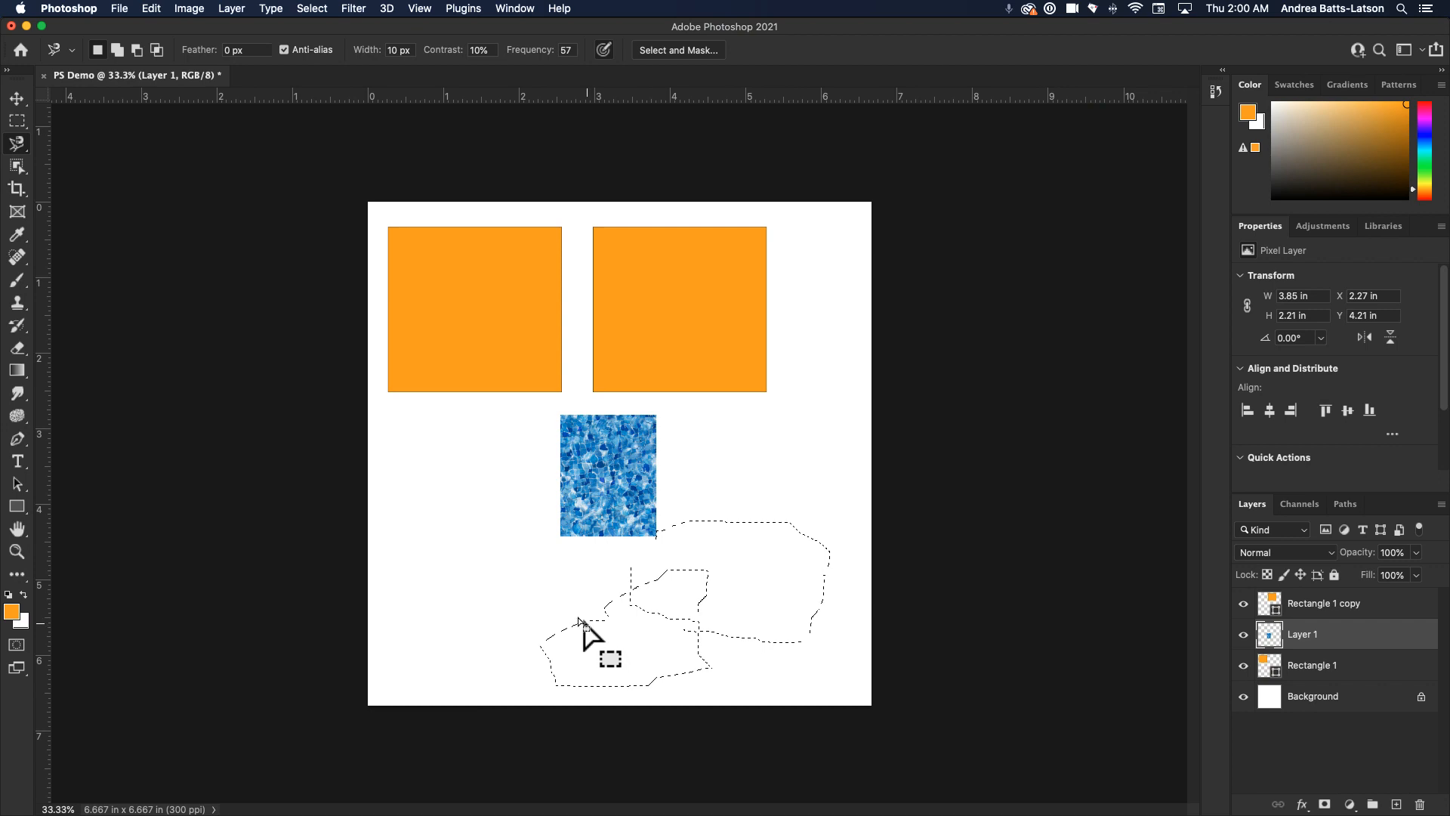
key(super+d)
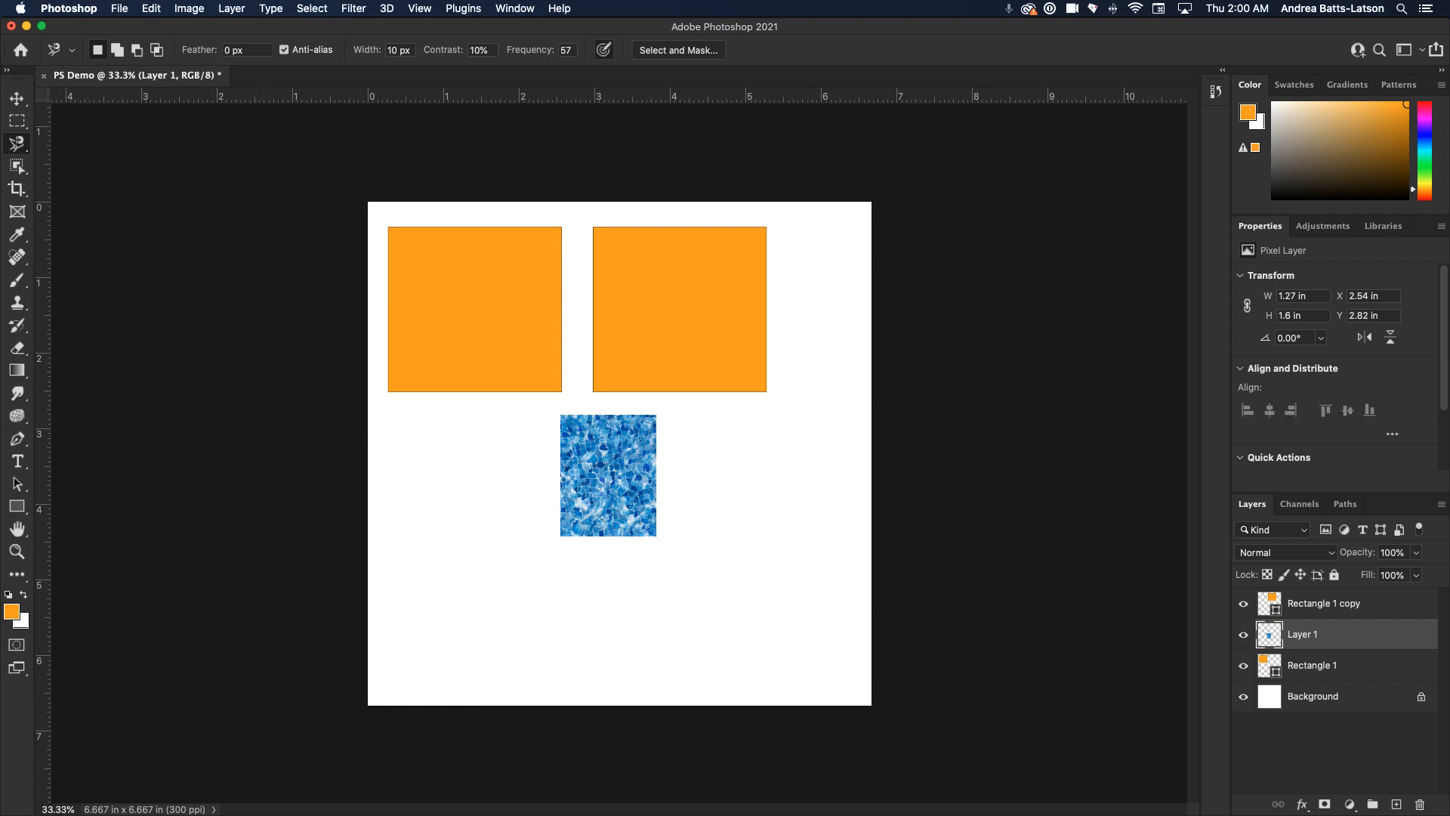
- Use the Object Selection tool to select an area of about 0.72 by 0.75 in inside the blue patterned rectangle
click(20, 166)
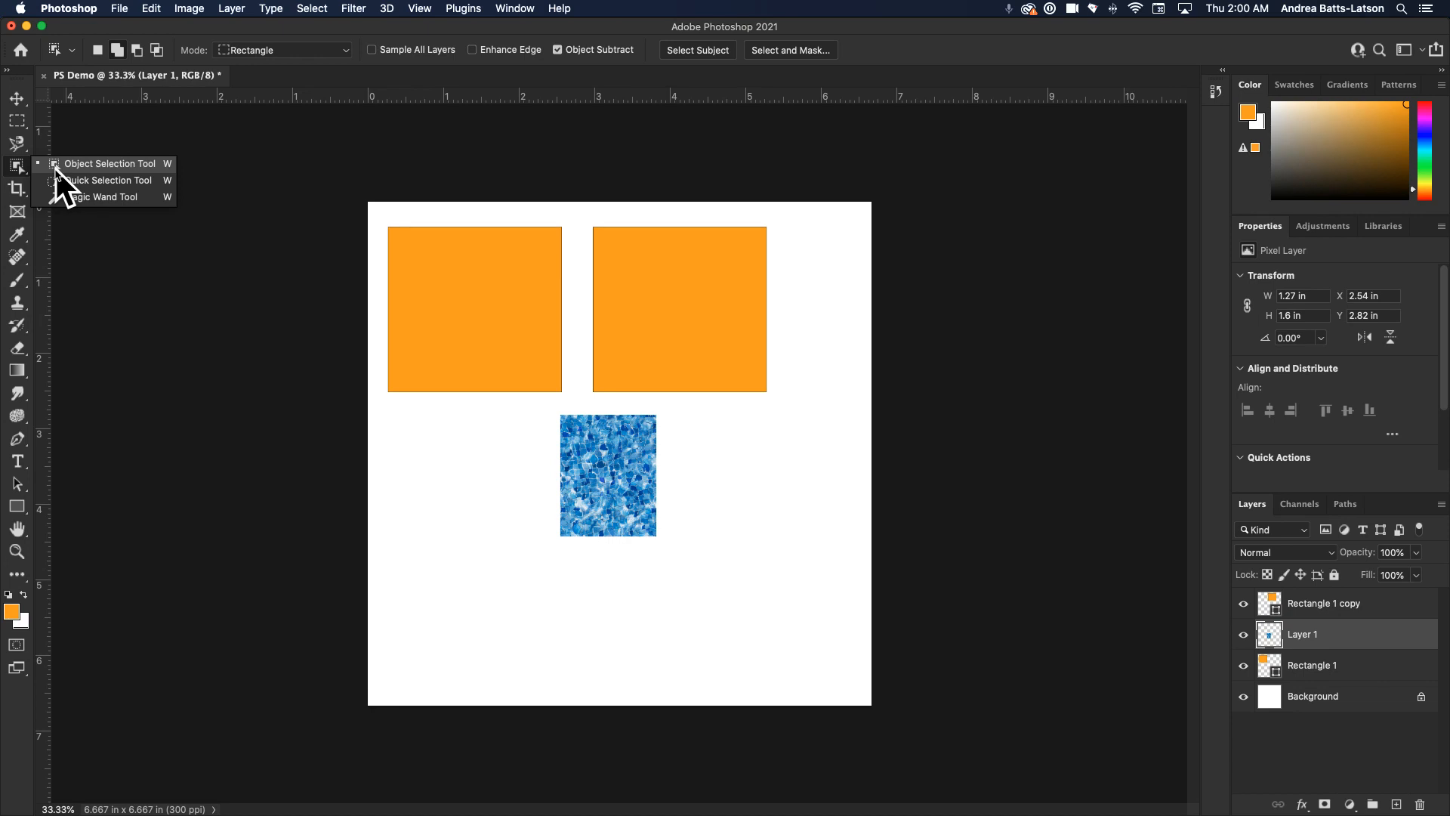
click(114, 165)
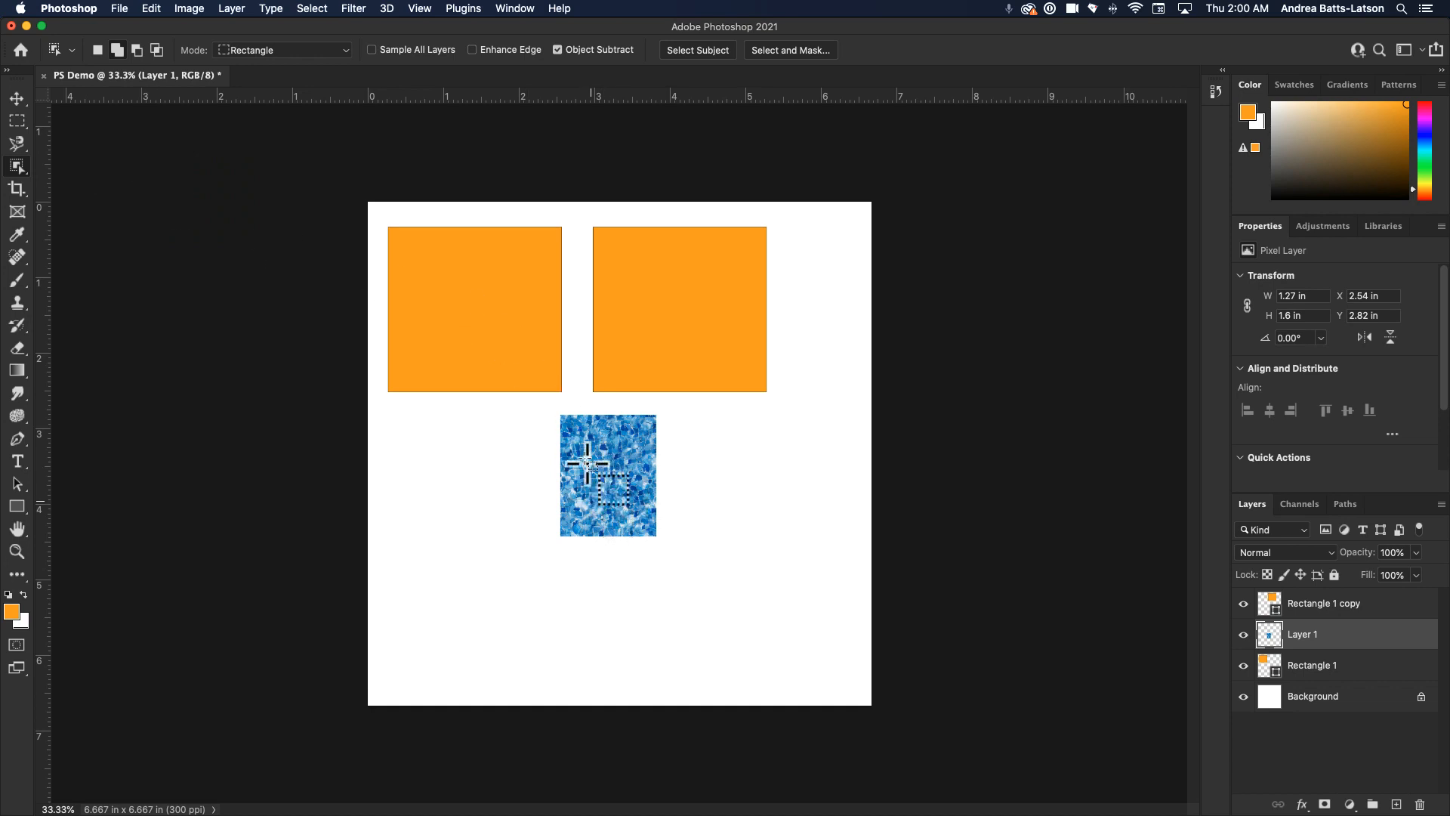
drag(577, 433, 636, 500)
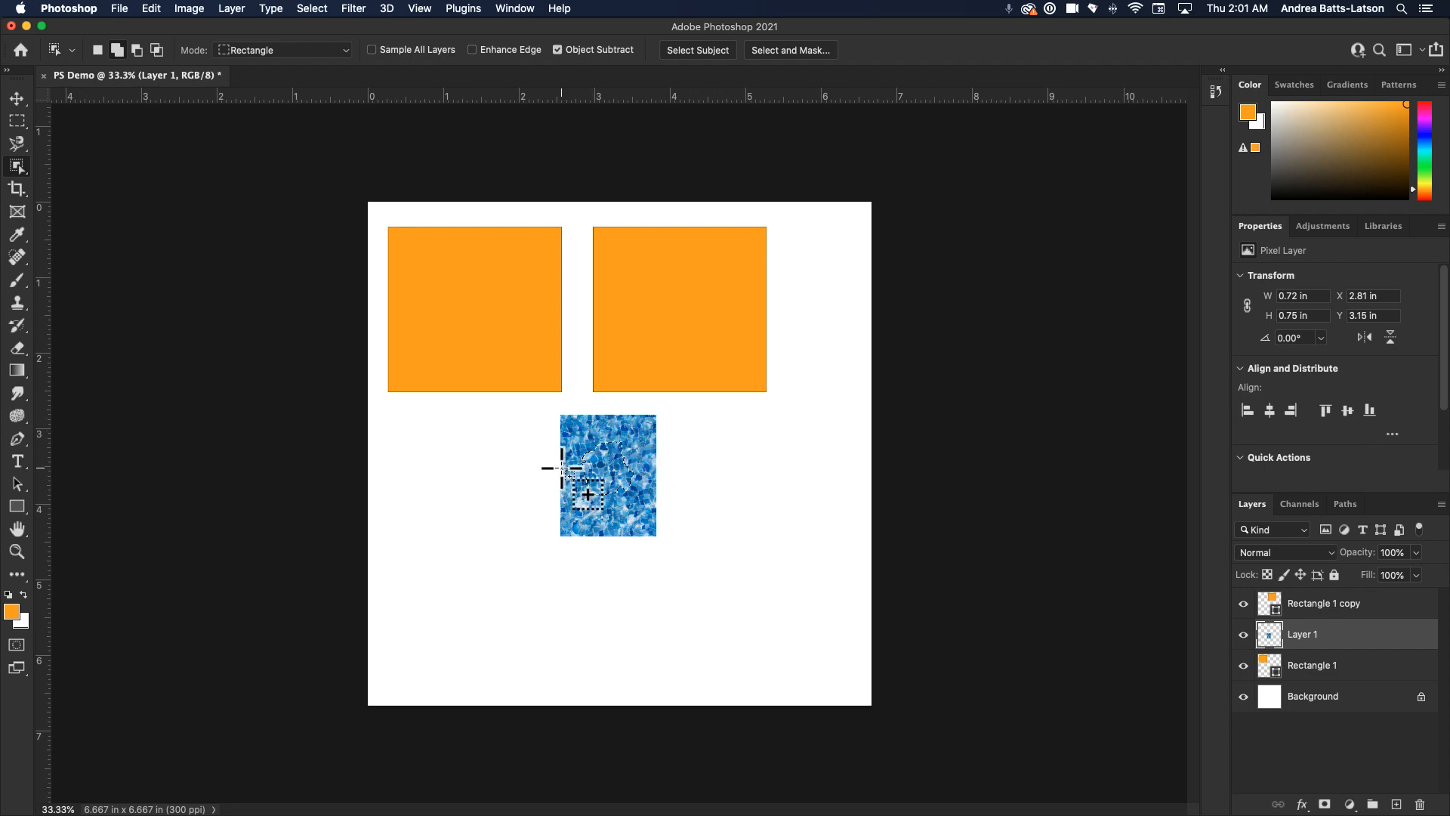
- Replace the object selection with a Quick Selection of most of the blue patterned rectangle, about 1.11 by 1.6 in, and deselect it
click(21, 166)
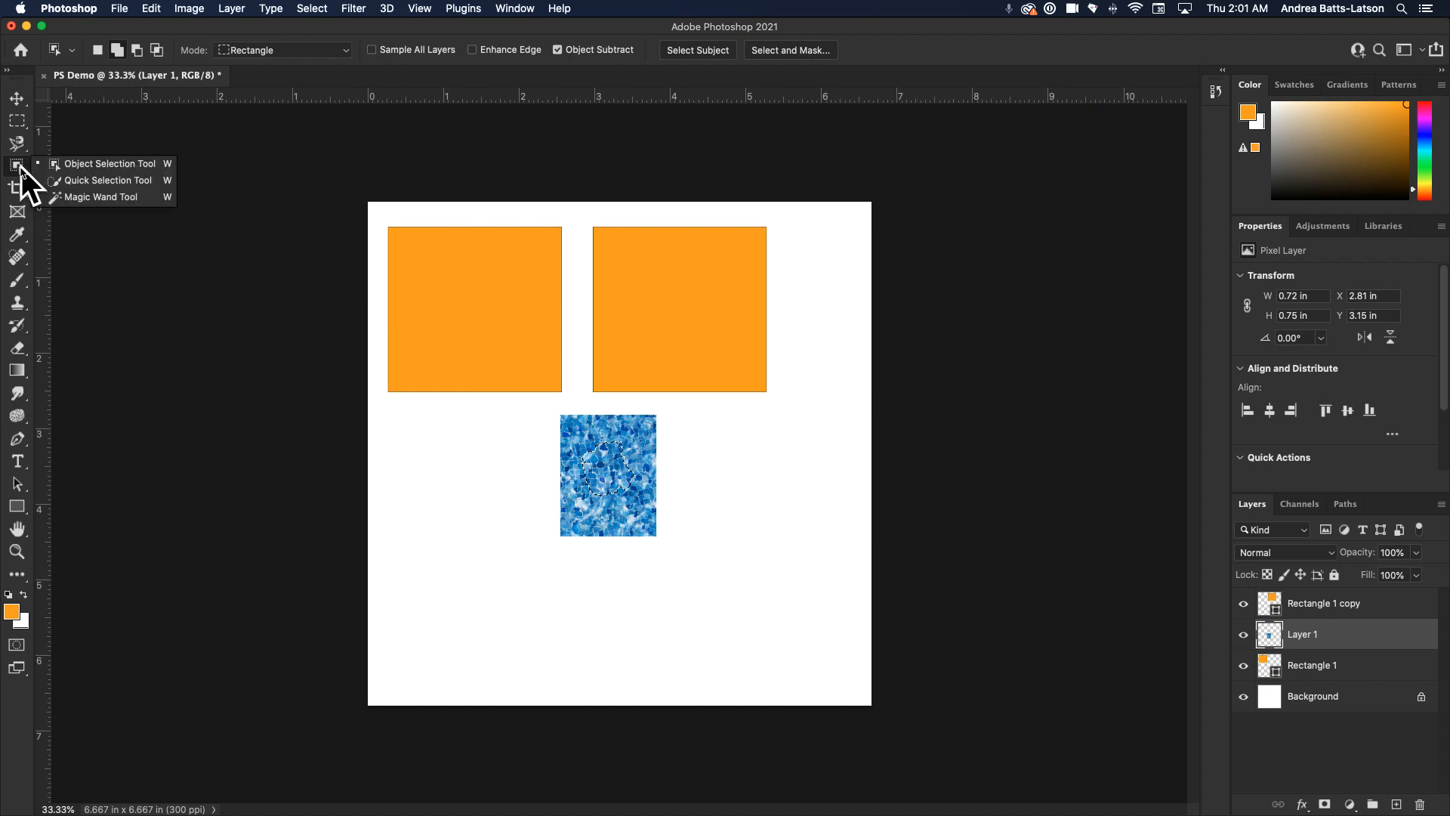
click(61, 183)
key(super+d)
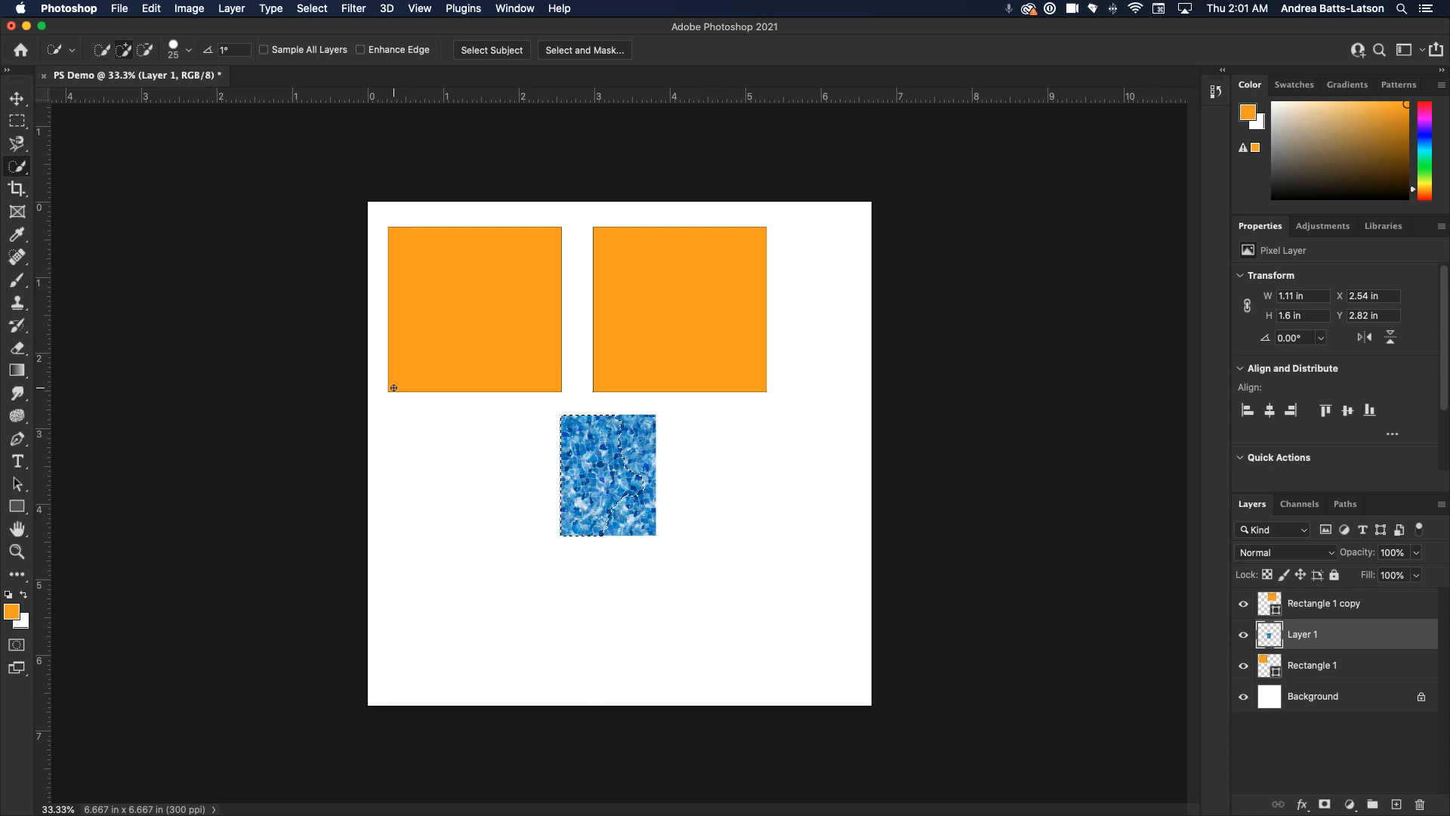
key(super+d)
- Select a single dark blue tile near the middle of the blue pattern with the Magic Wand
click(22, 169)
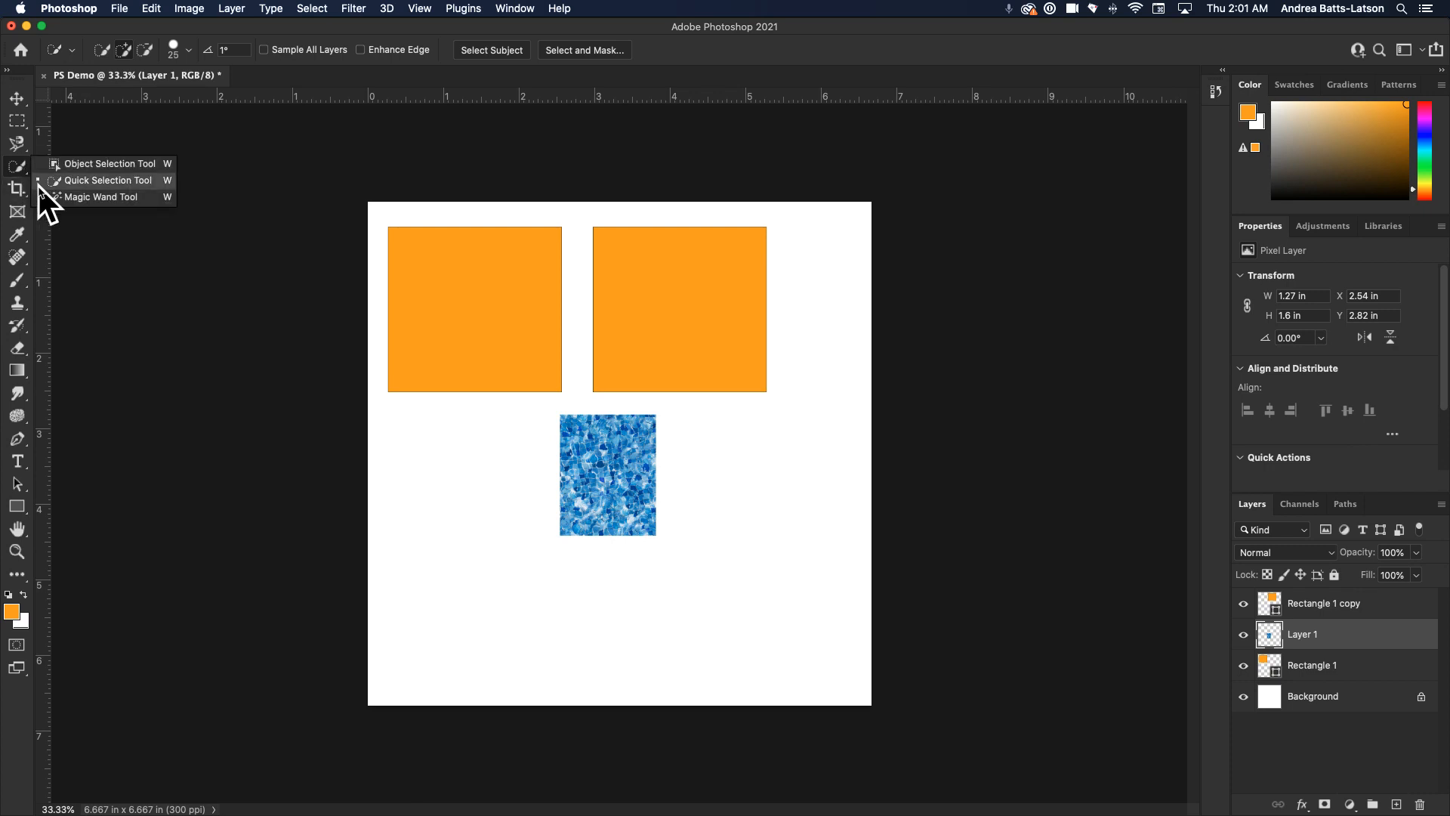
click(91, 198)
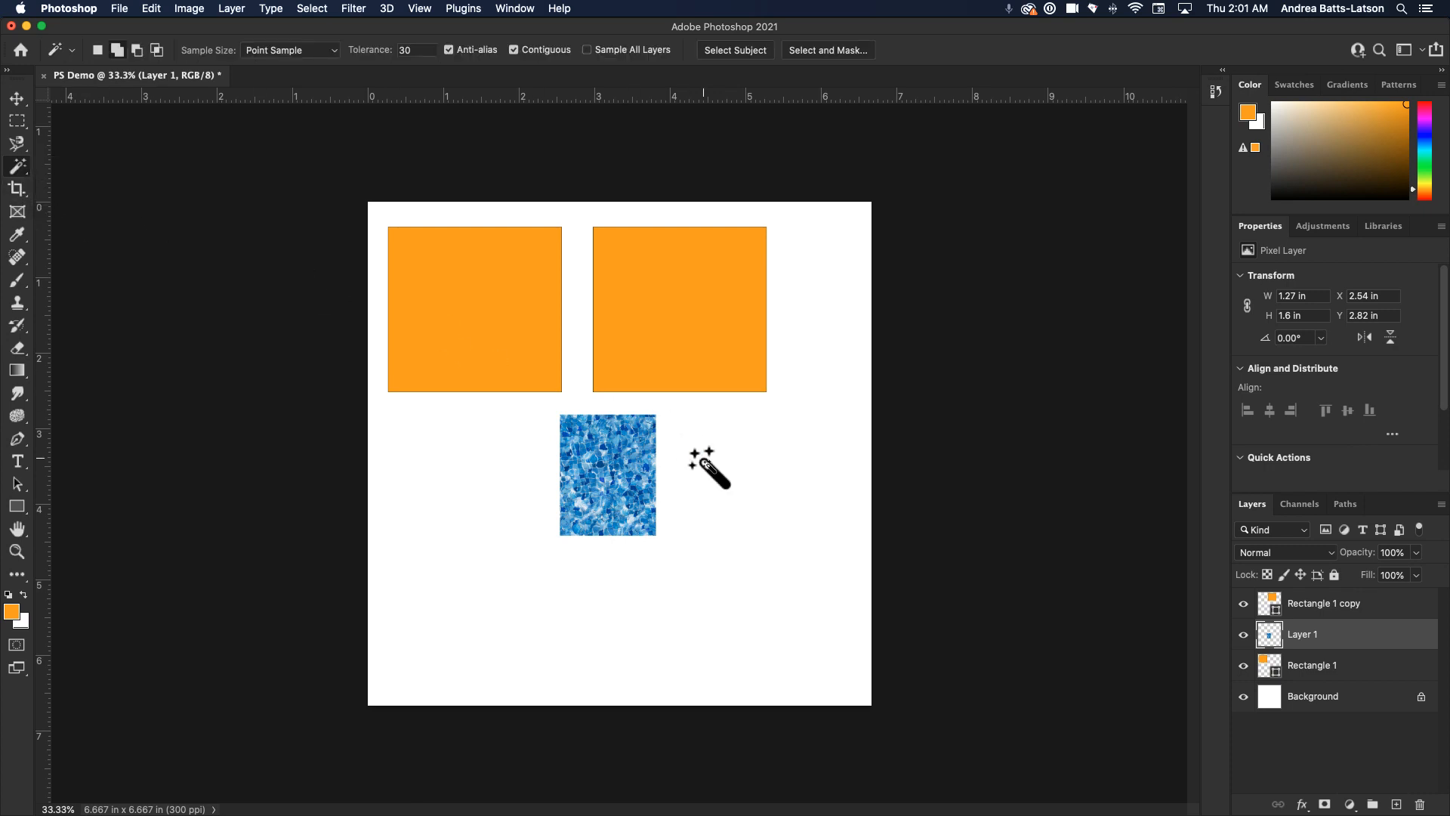
click(613, 454)
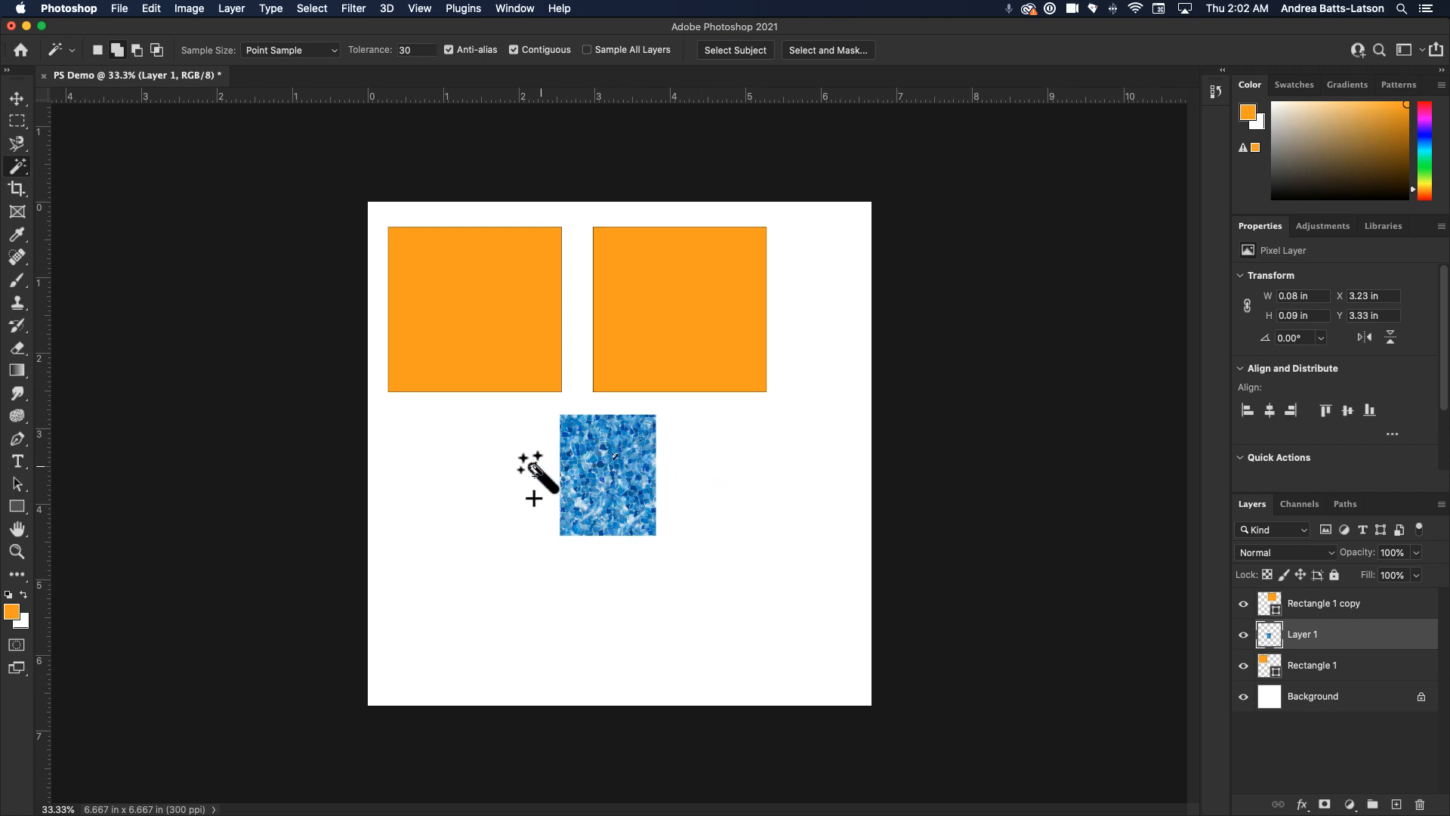
- Add two more dark blue tiles near the first one to the Magic Wand selection, working at 200% zoom
key(super+plus)
key(super+plus)
key(super+plus)
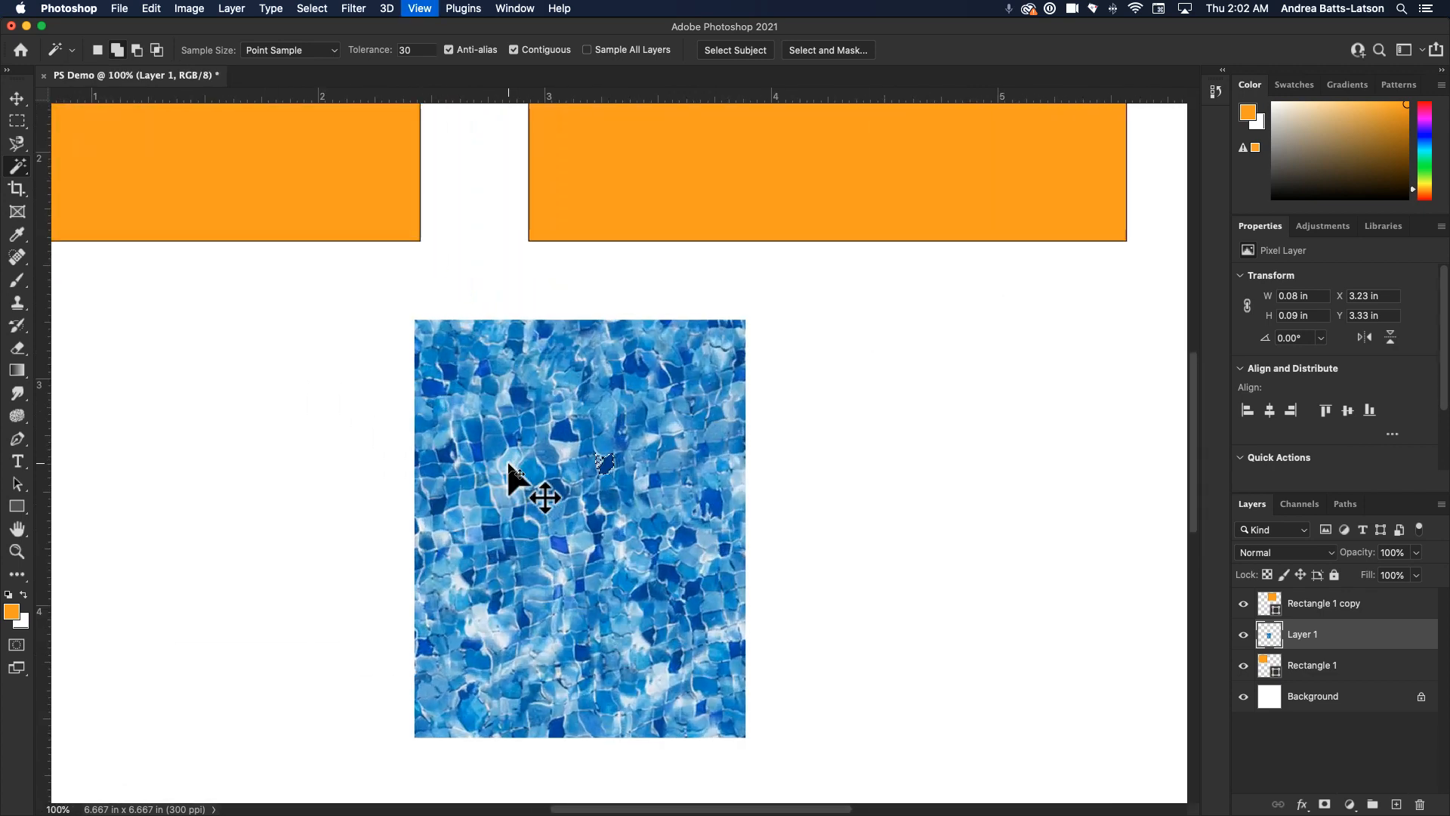
key(super+plus)
scroll(502, 463, down, 5)
click(502, 333)
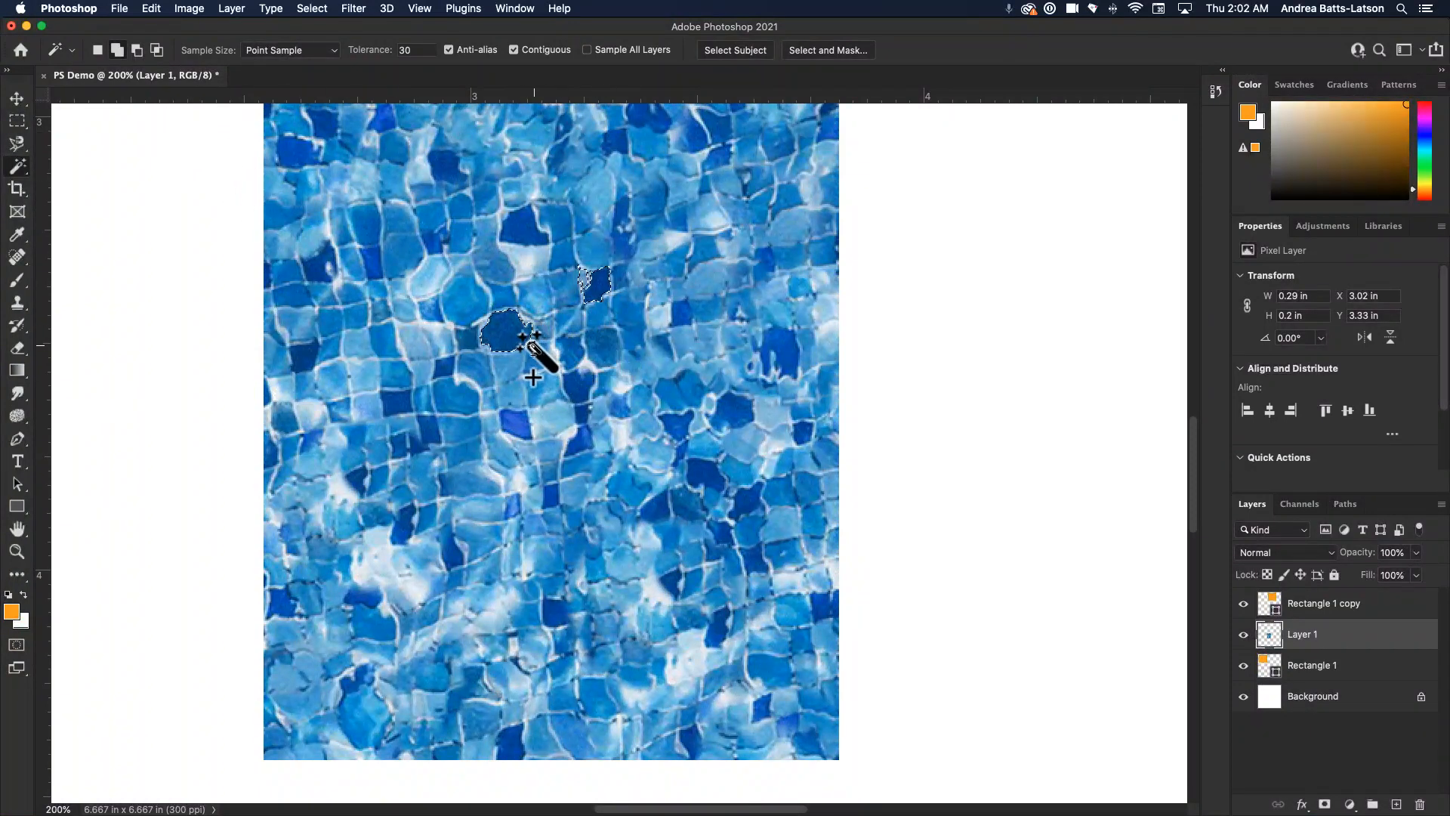
scroll(526, 339, down, 2)
click(588, 355)
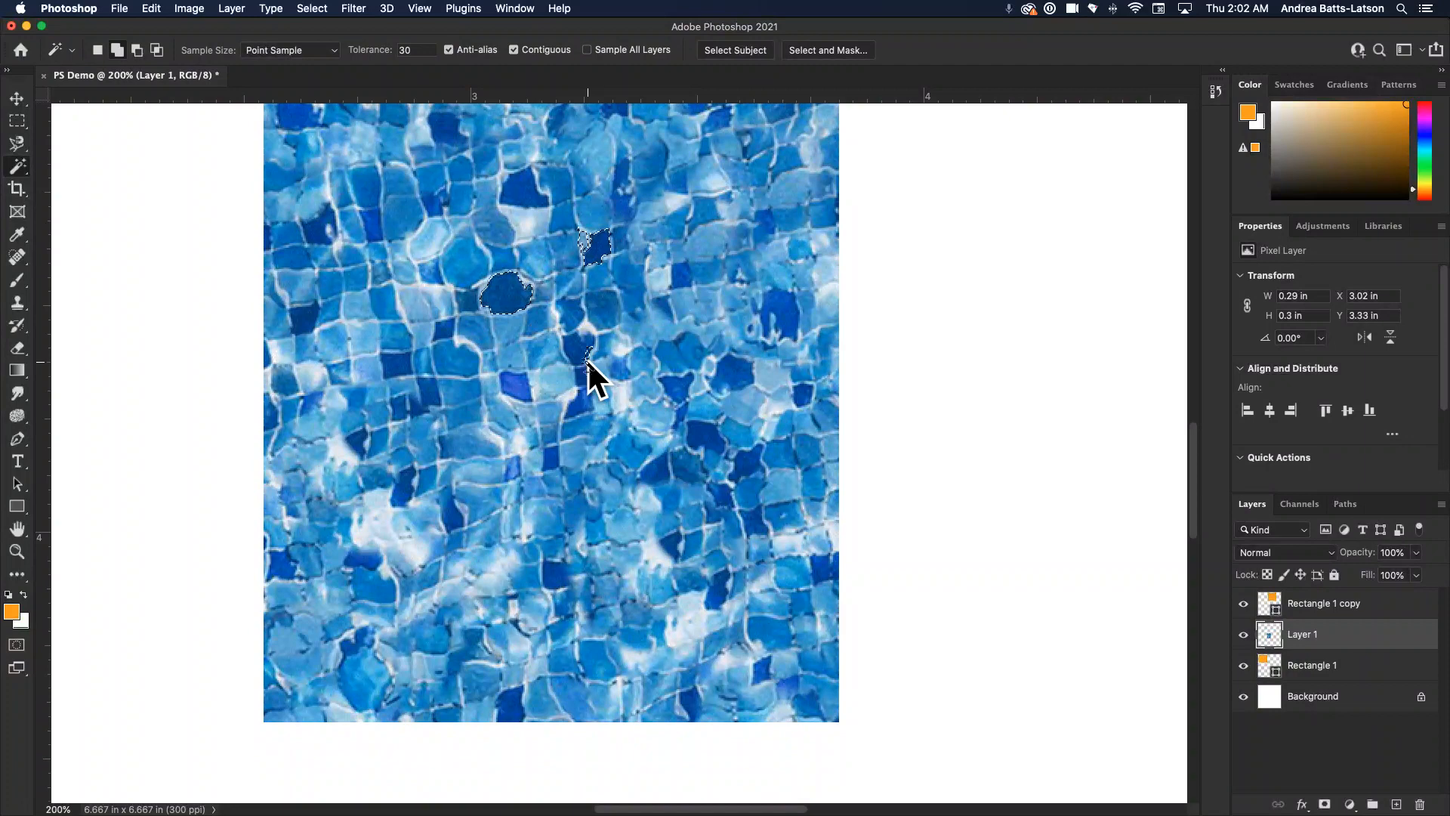
click(579, 346)
- Set the Magic Wand to make a new selection instead of adding to the existing one
scroll(95, 50, right, 3)
click(95, 49)
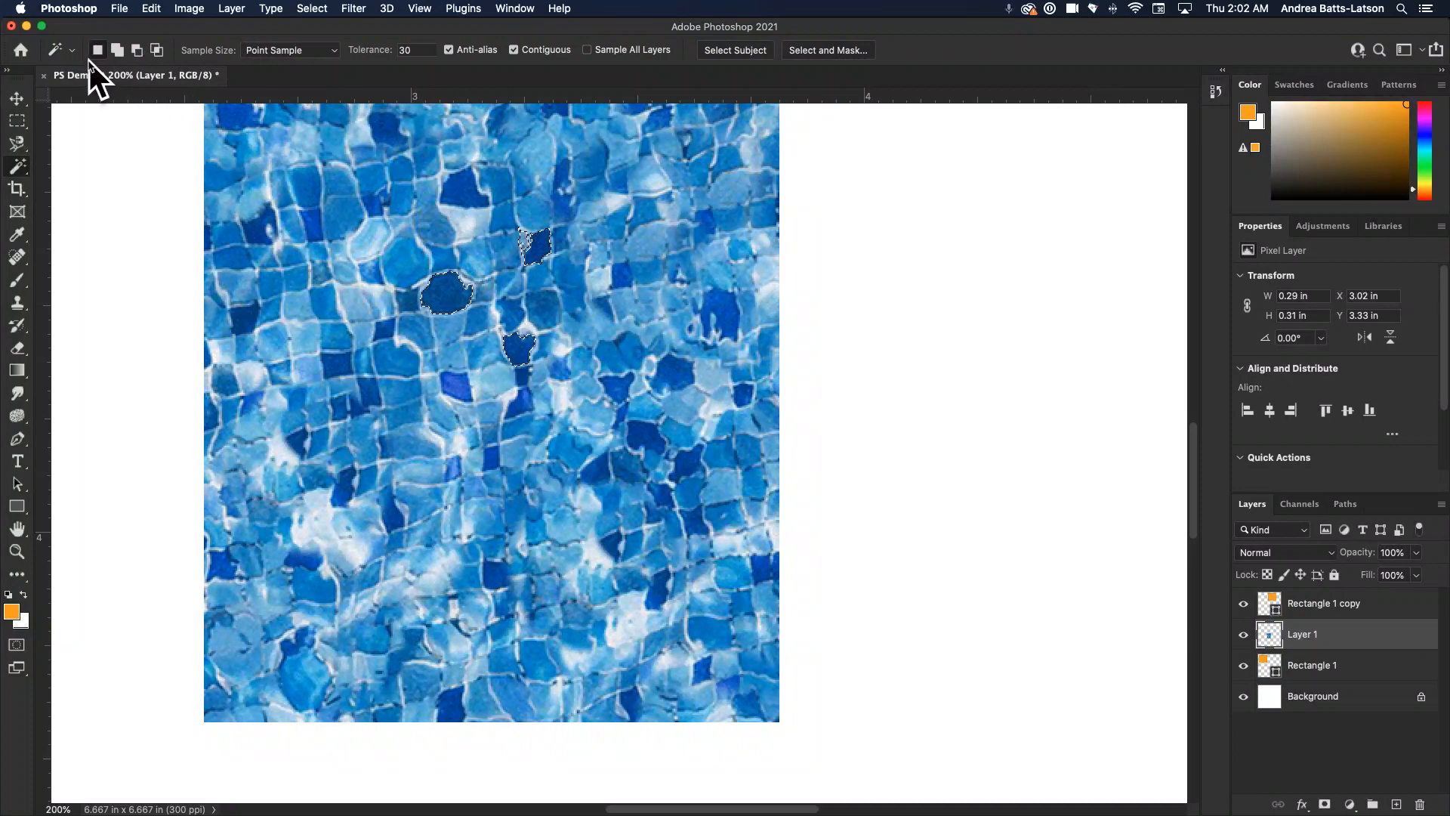
- Replace the Magic Wand selection with one upper dark blue tile and add several blue tiles below and around it to the selection
click(470, 195)
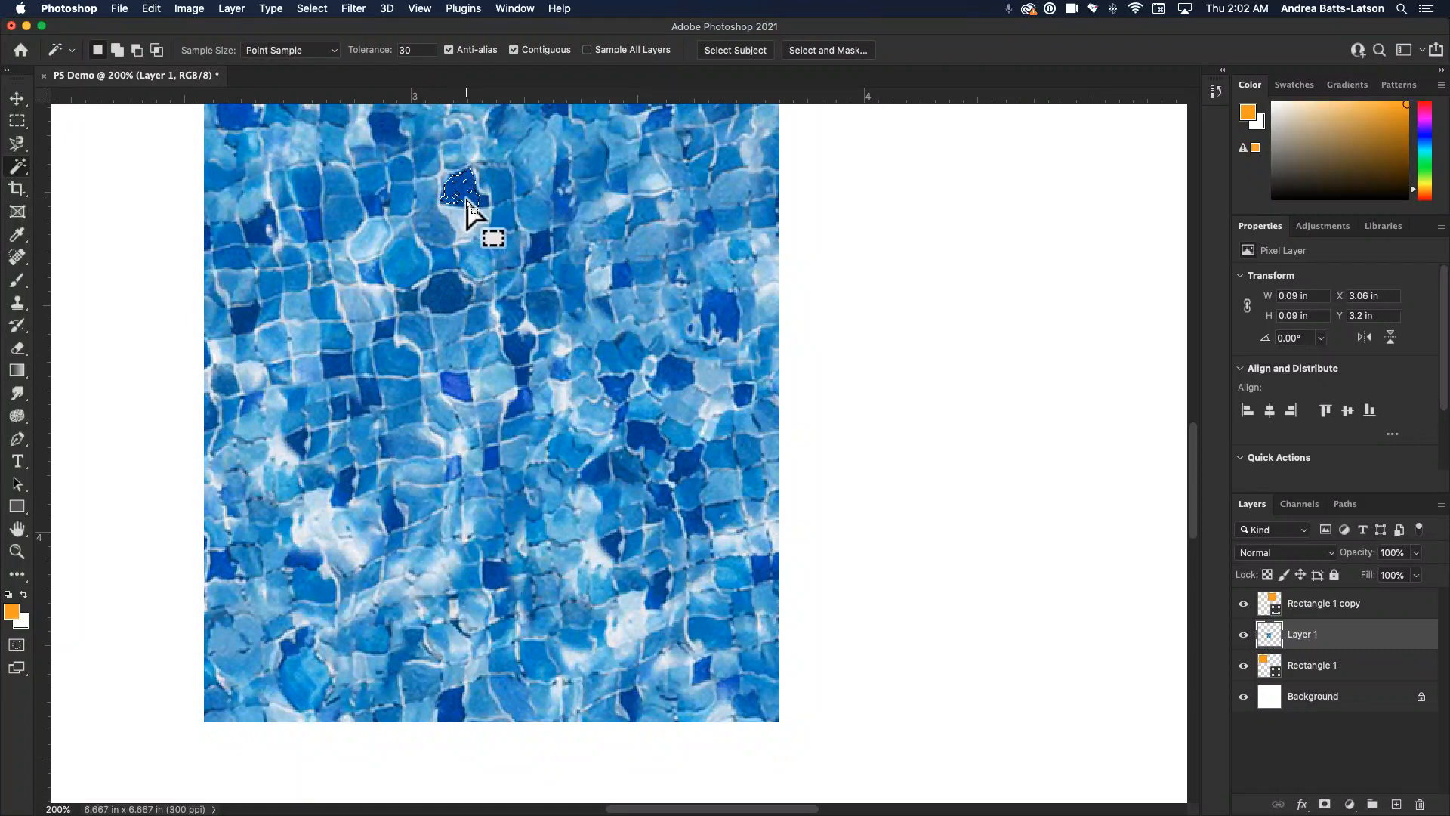
click(117, 51)
click(451, 298)
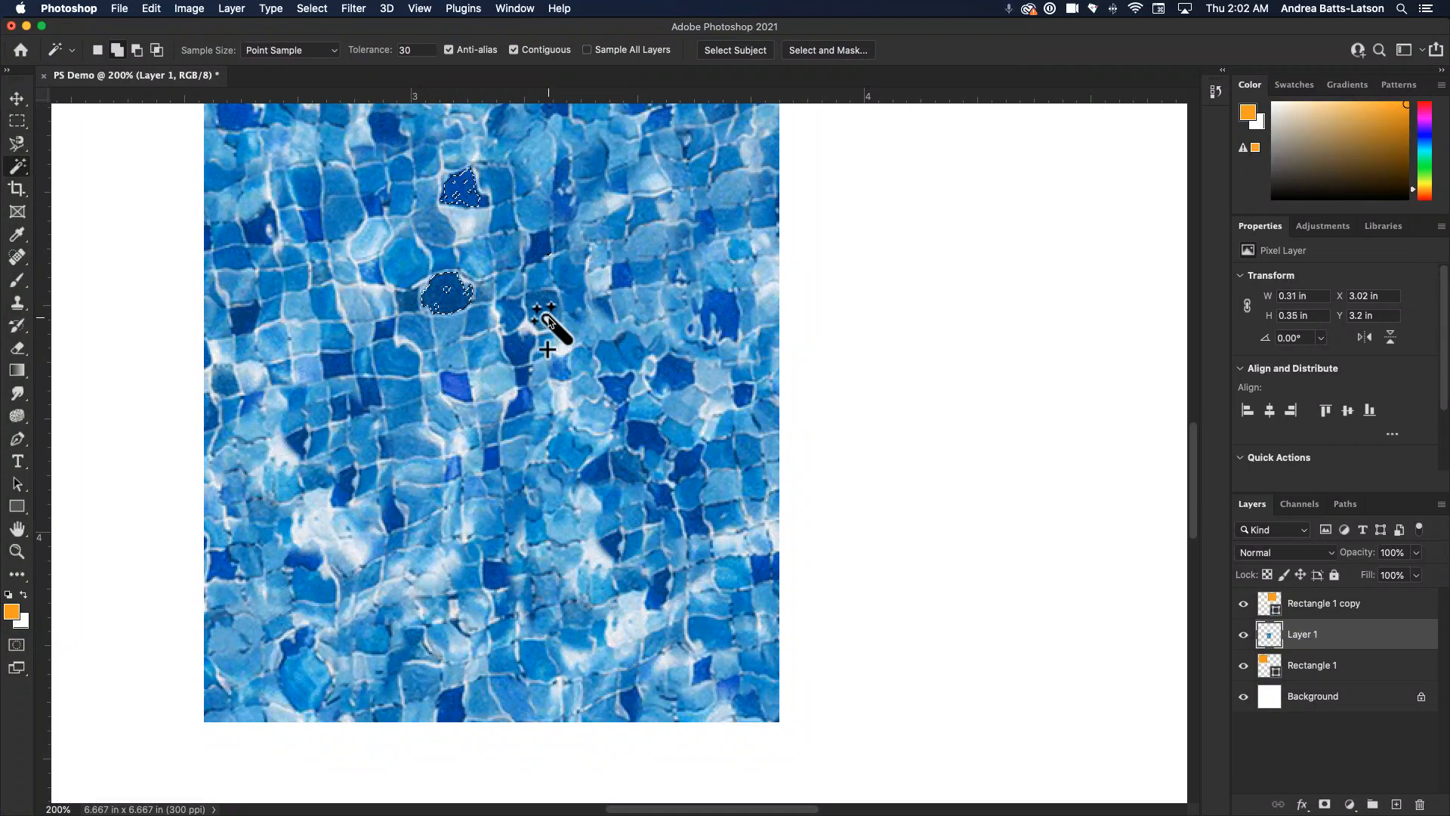
click(519, 346)
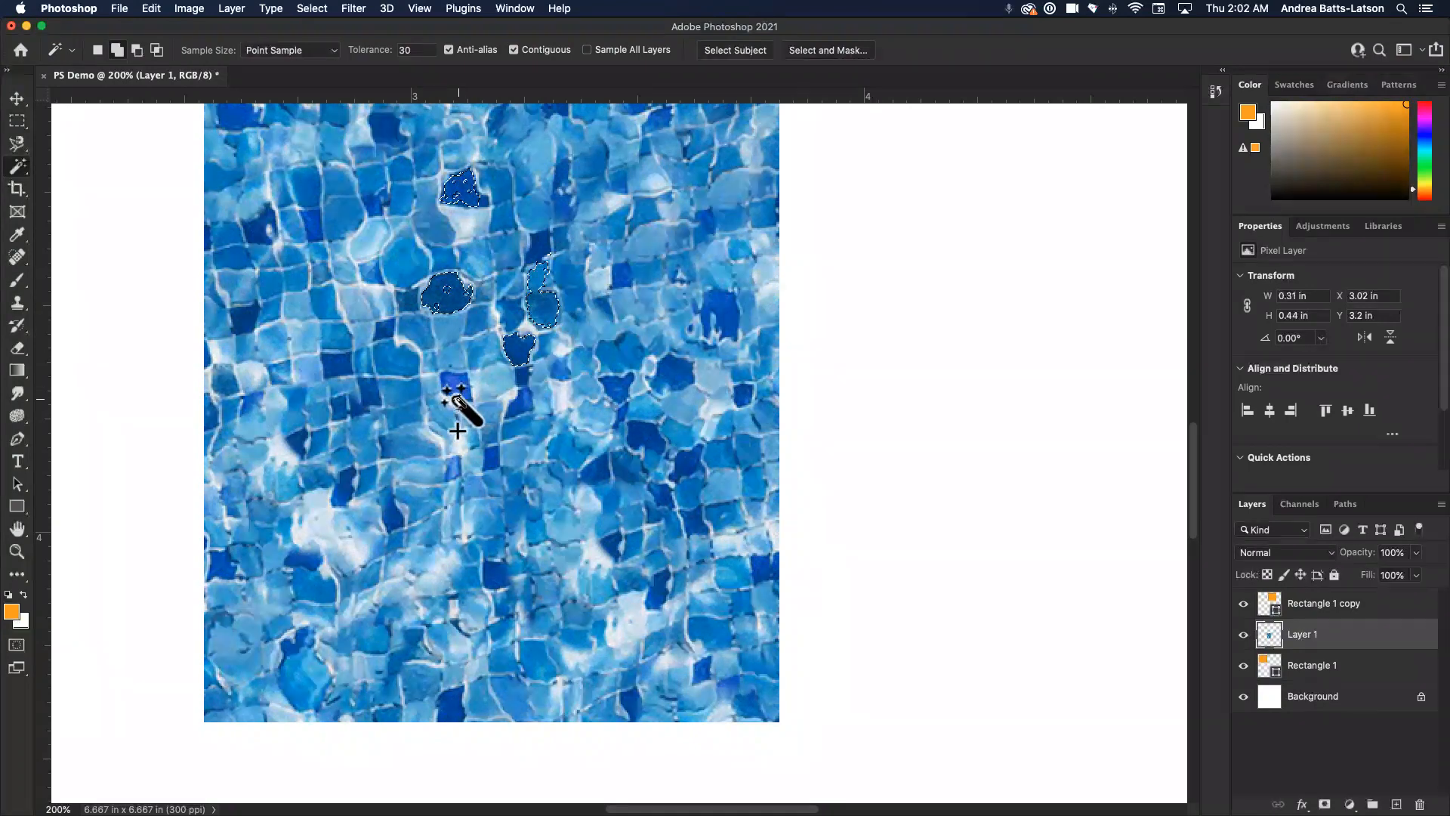
click(337, 366)
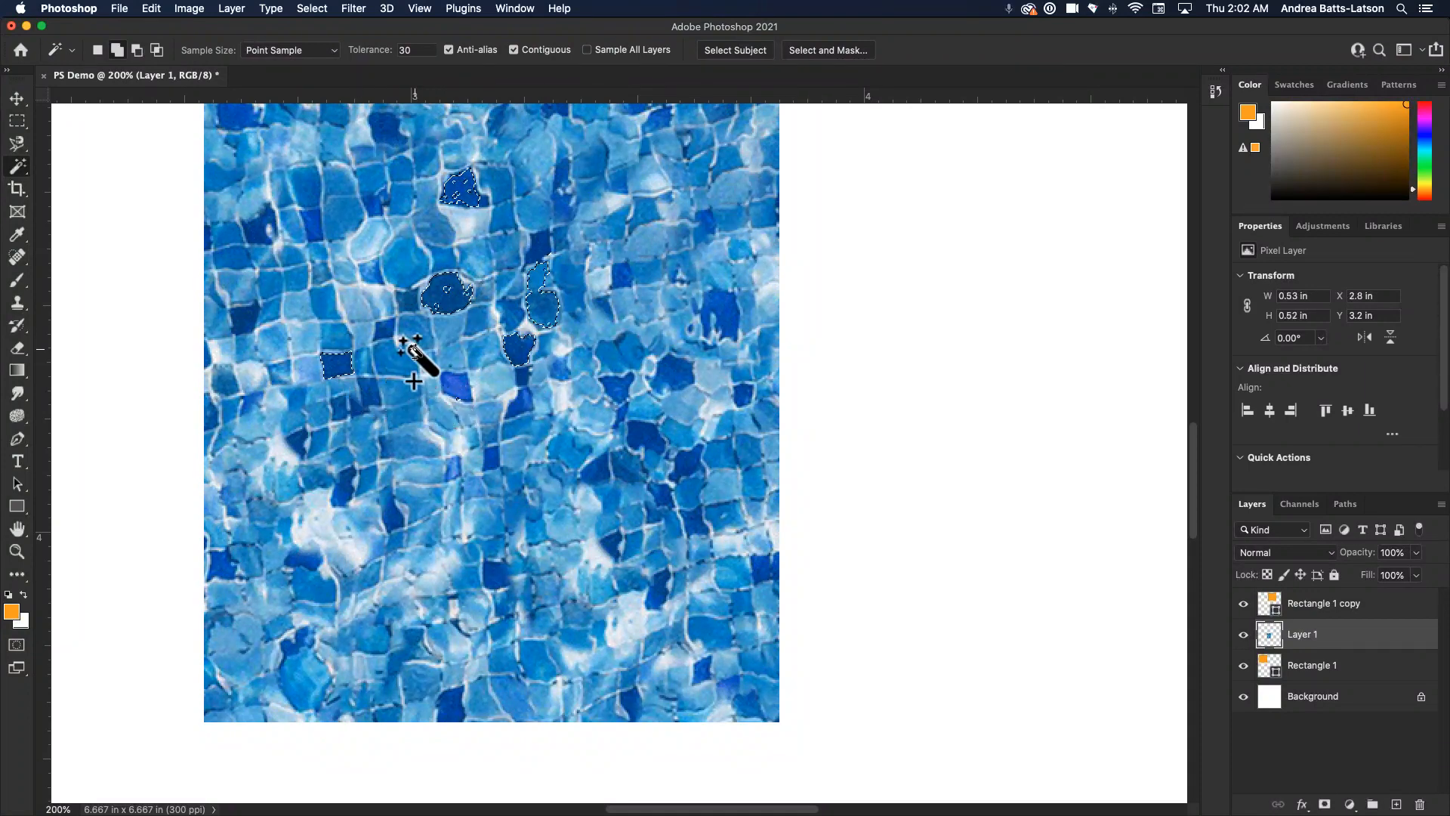
click(406, 302)
click(394, 355)
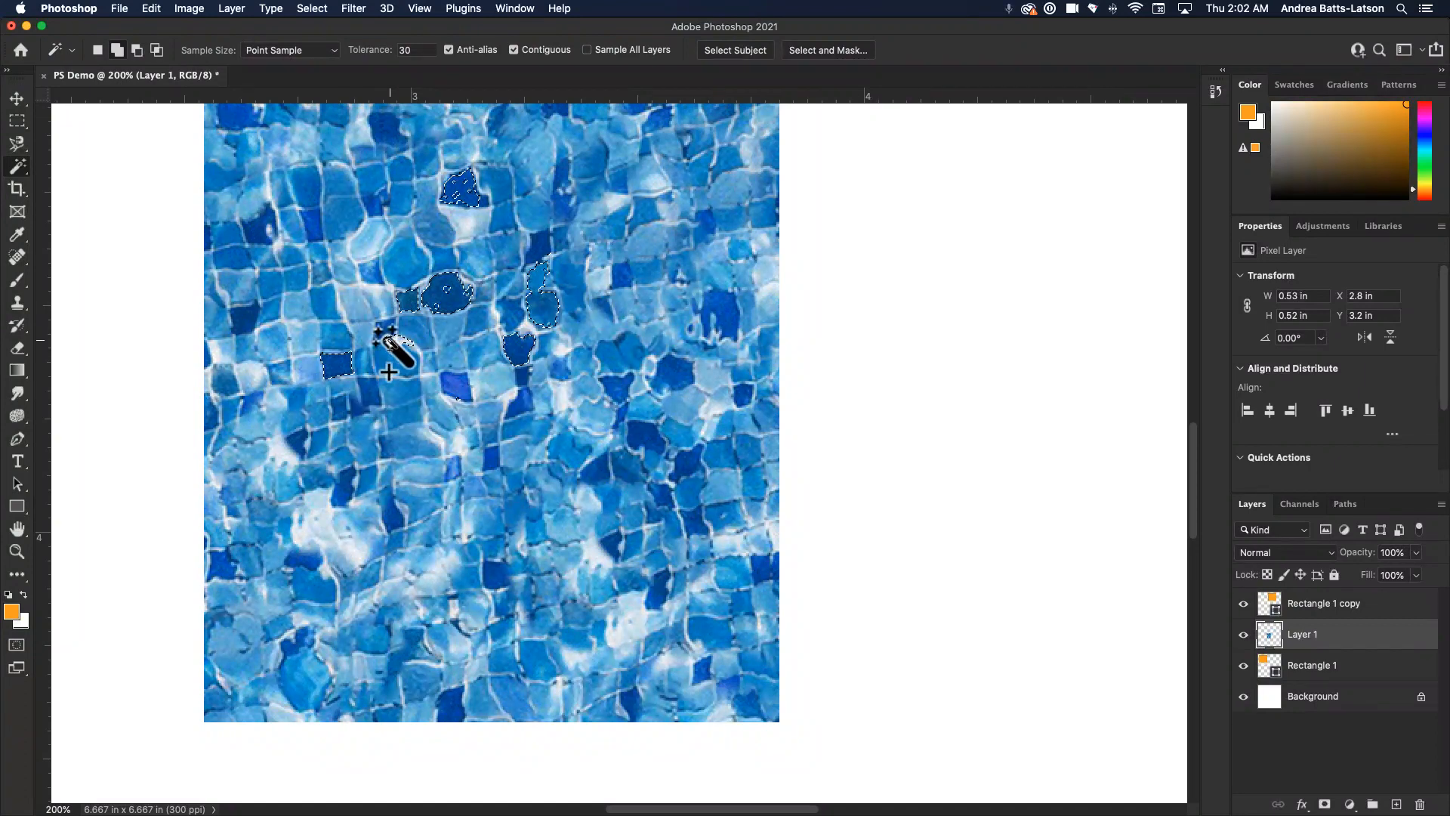
- Subtract the blue tile beside the large dark tile and the narrow strip above it from the Magic Wand selection
click(137, 51)
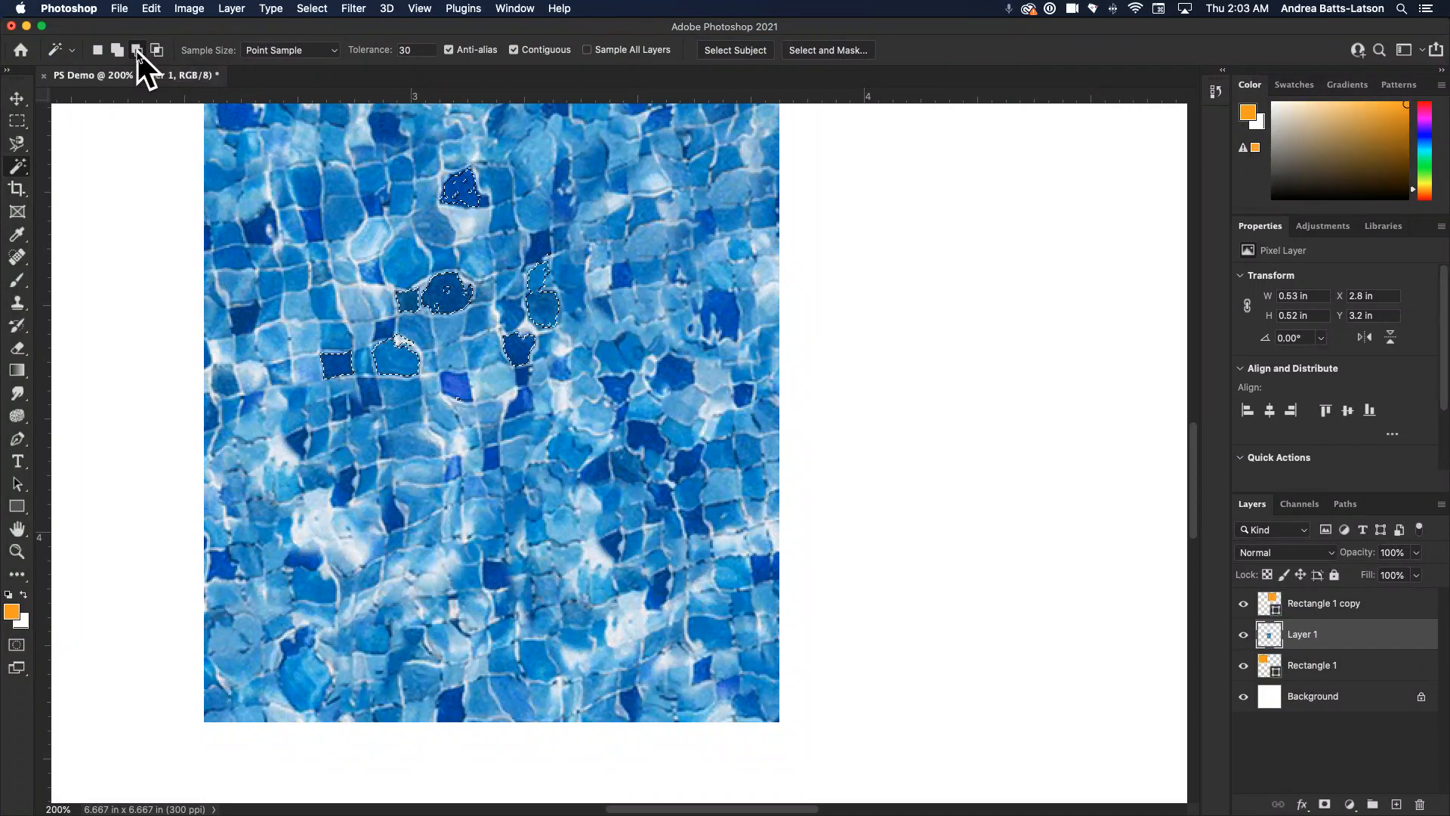
click(138, 51)
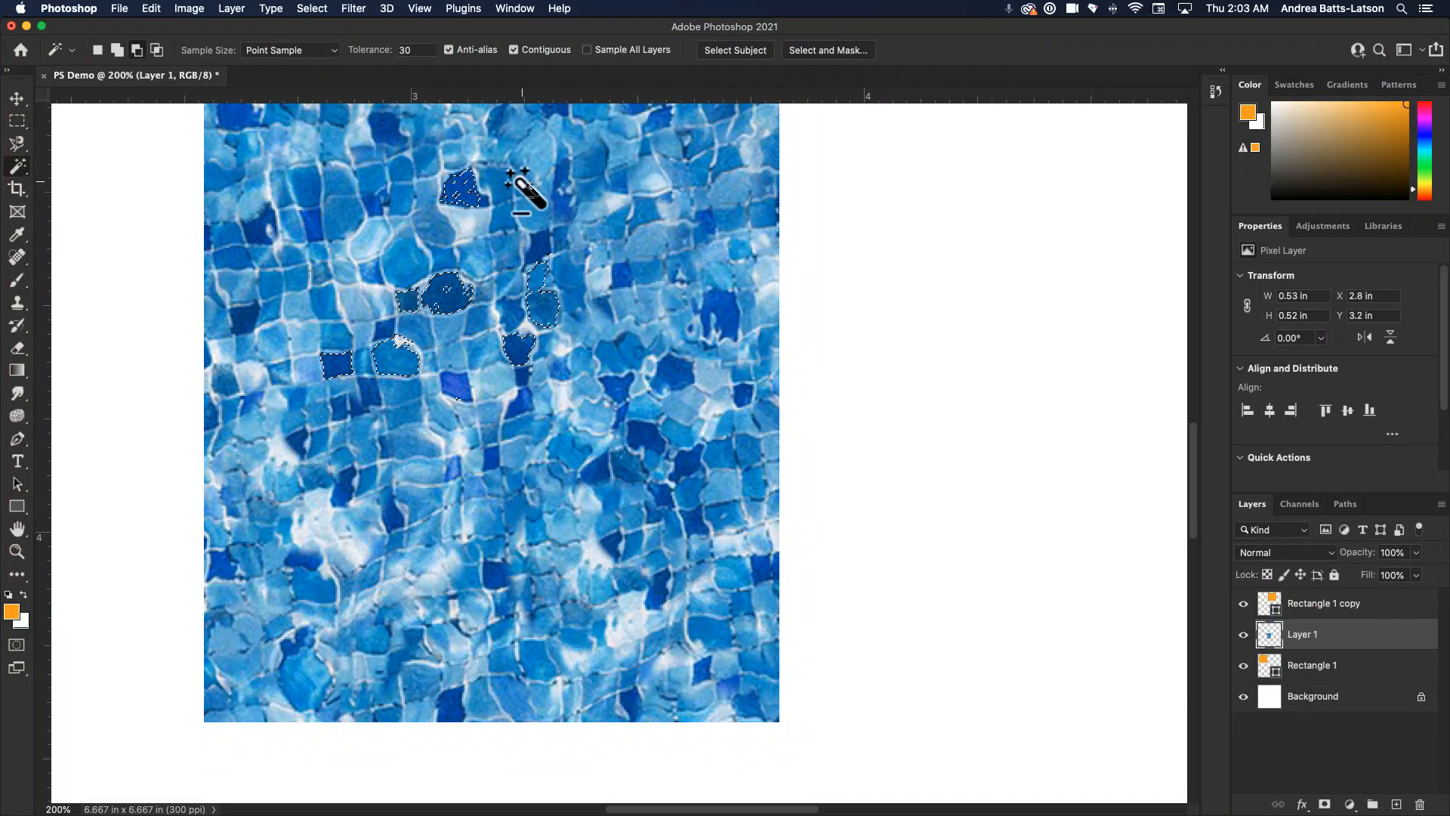
click(546, 310)
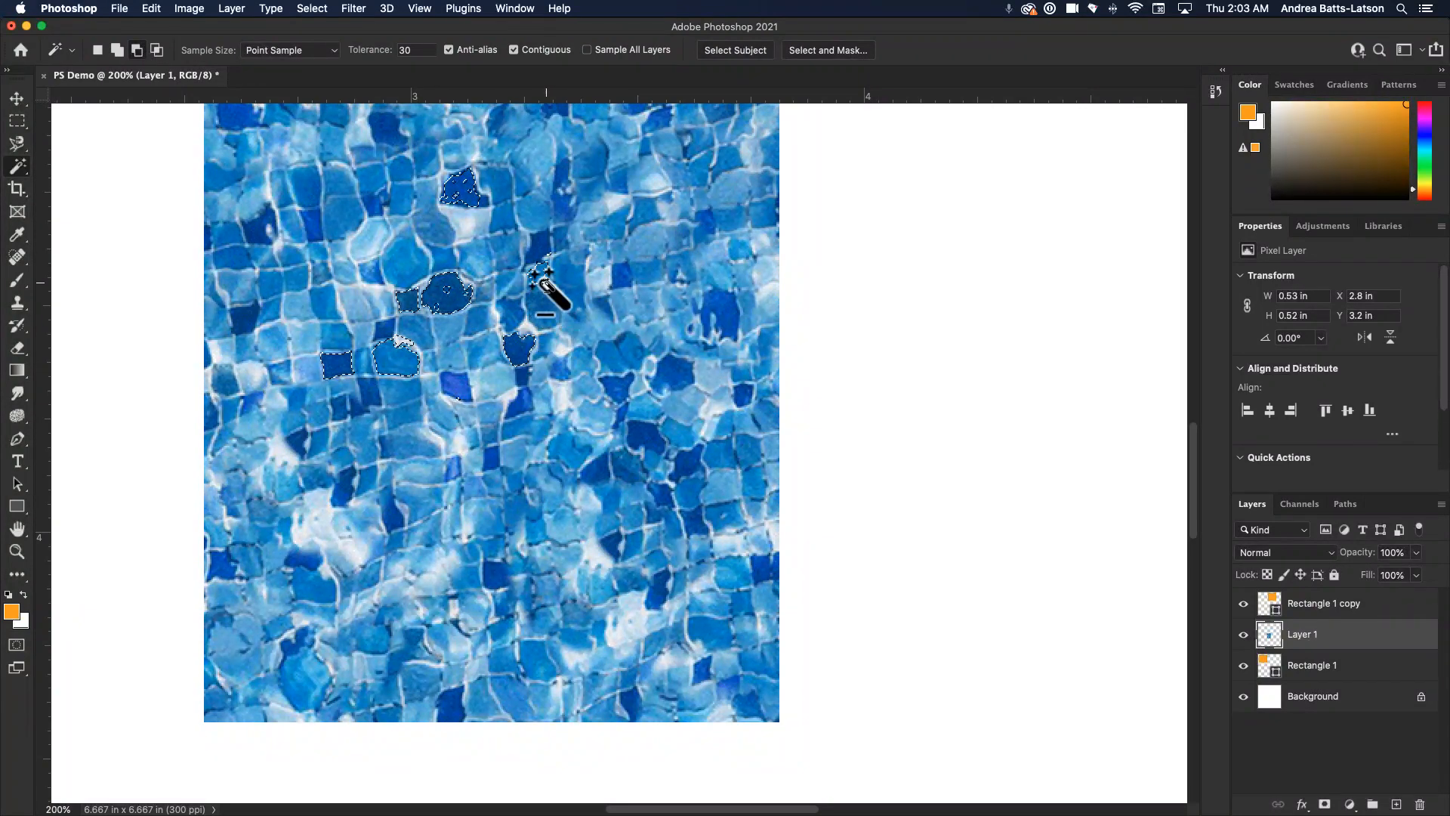
click(549, 267)
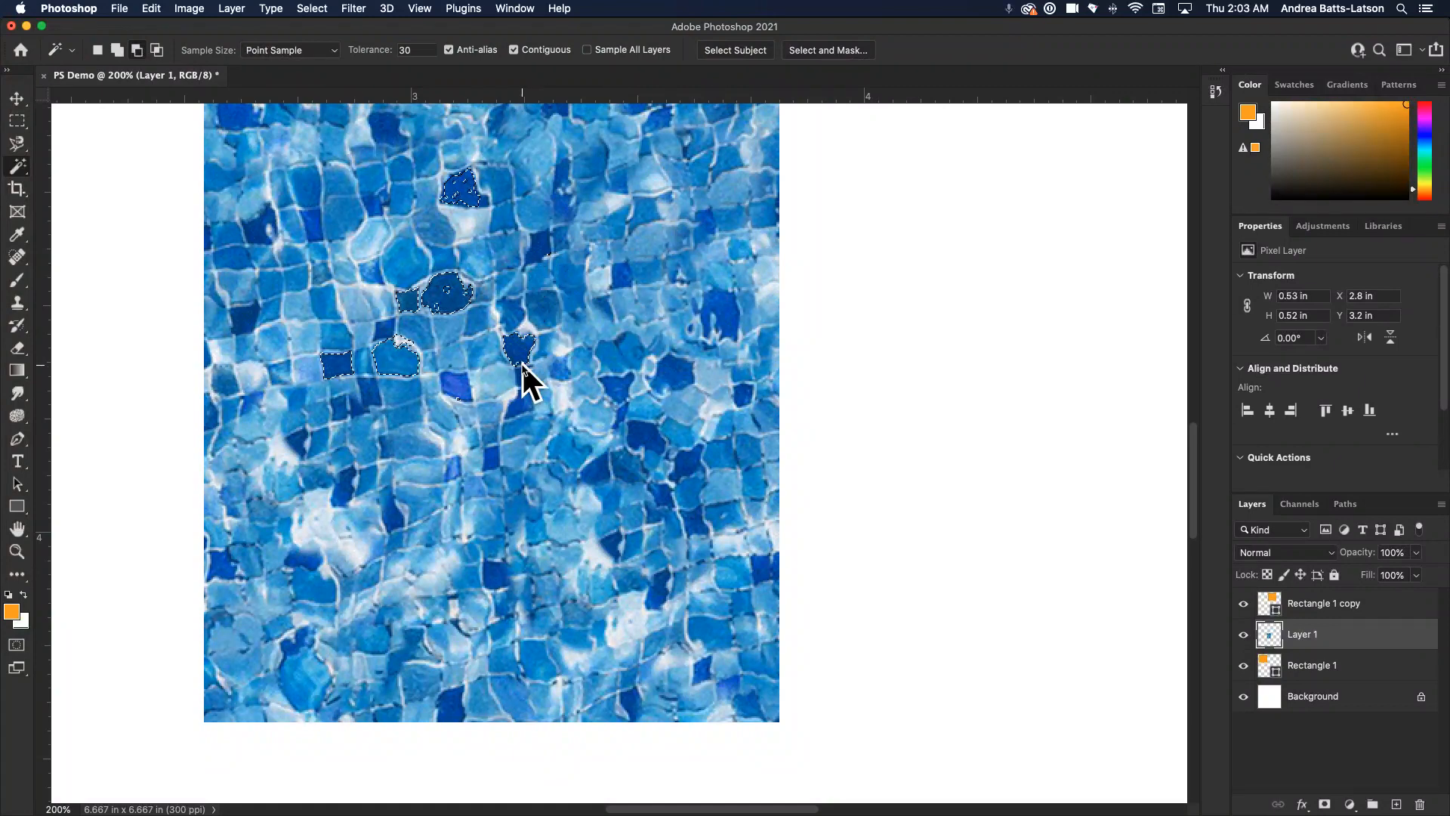
- Try intersecting the Magic Wand selection with two areas beside the uppermost selected dark blue tile
click(157, 50)
scroll(472, 233, up, 5)
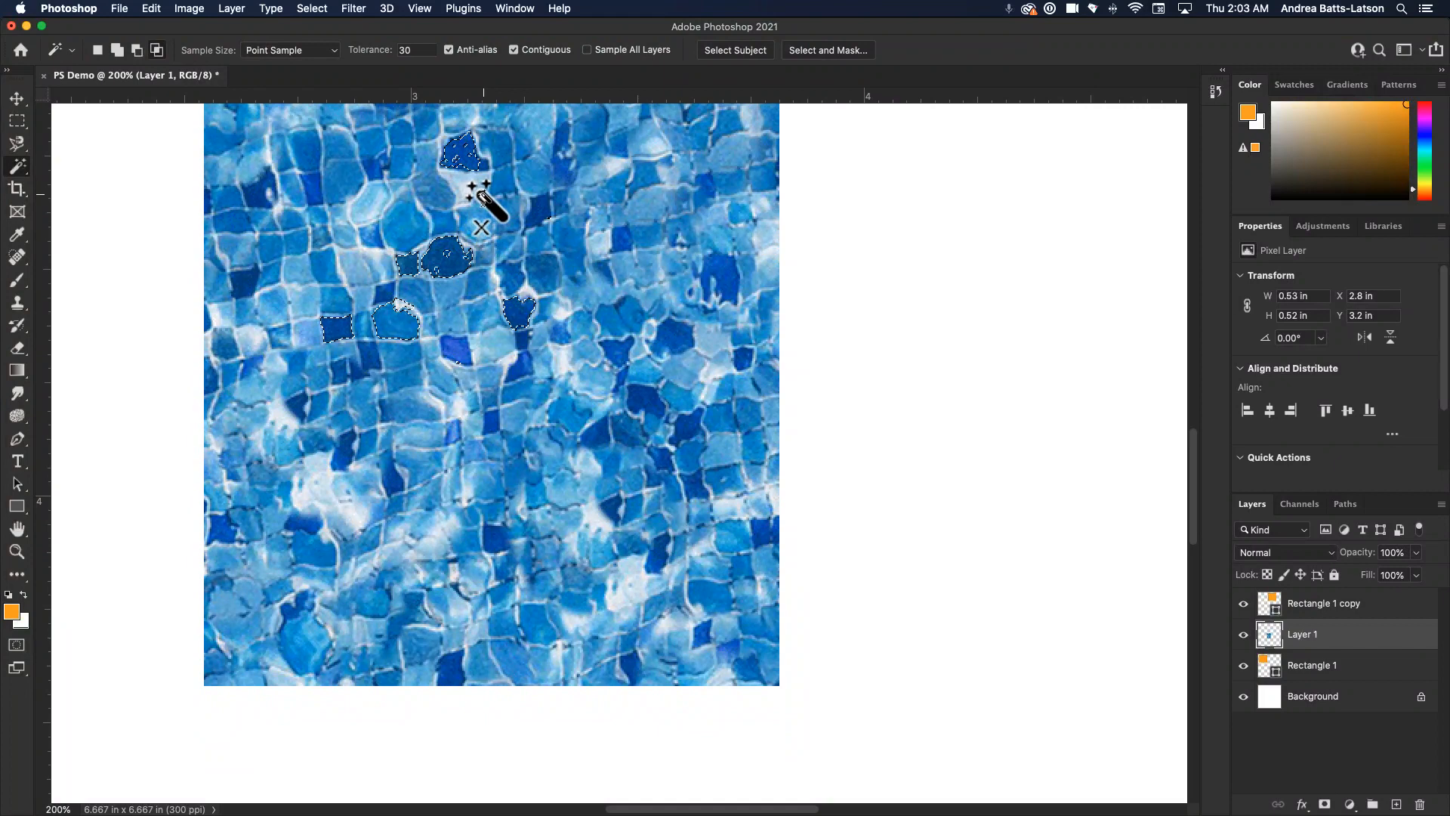
click(478, 311)
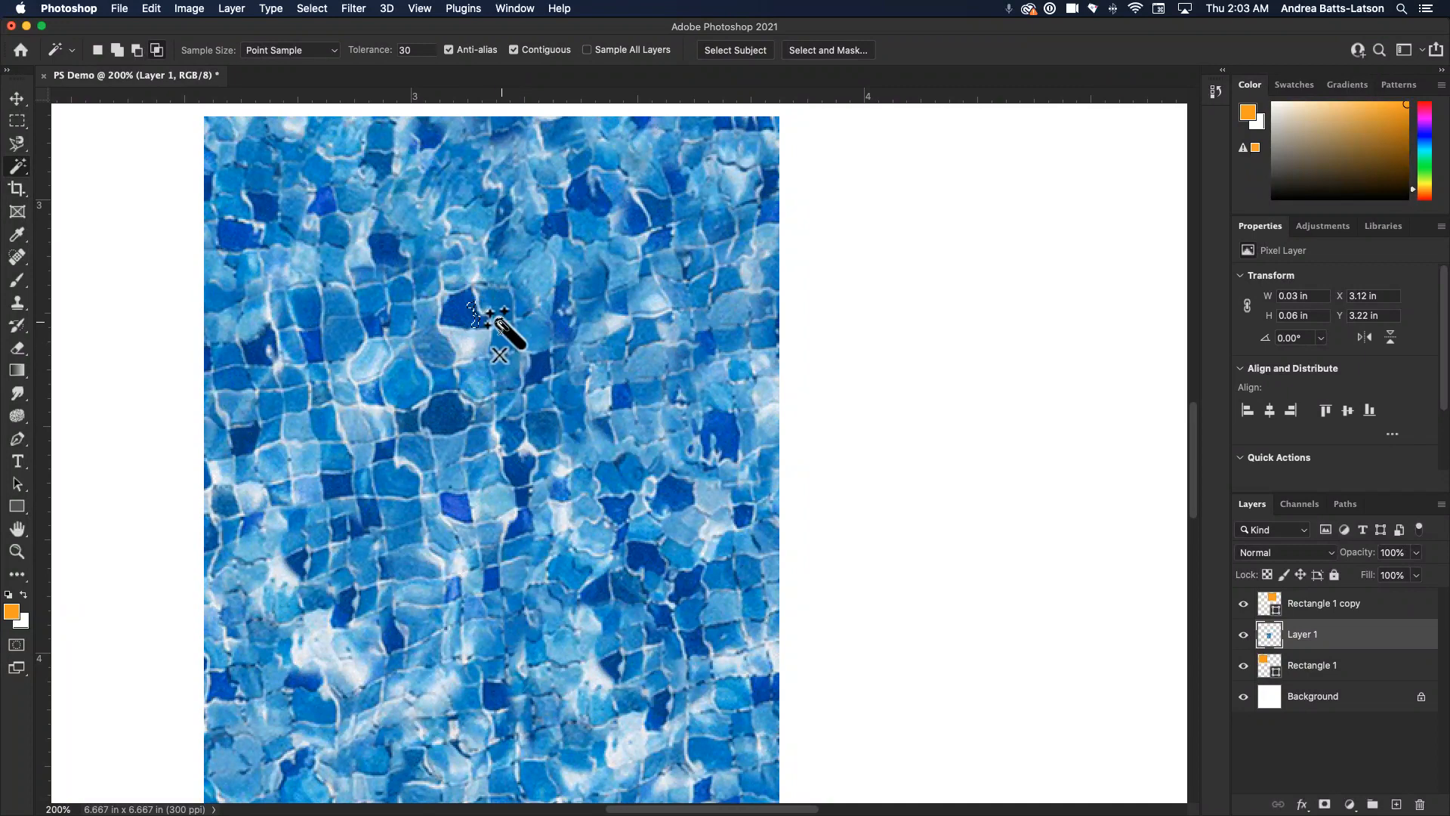
click(507, 304)
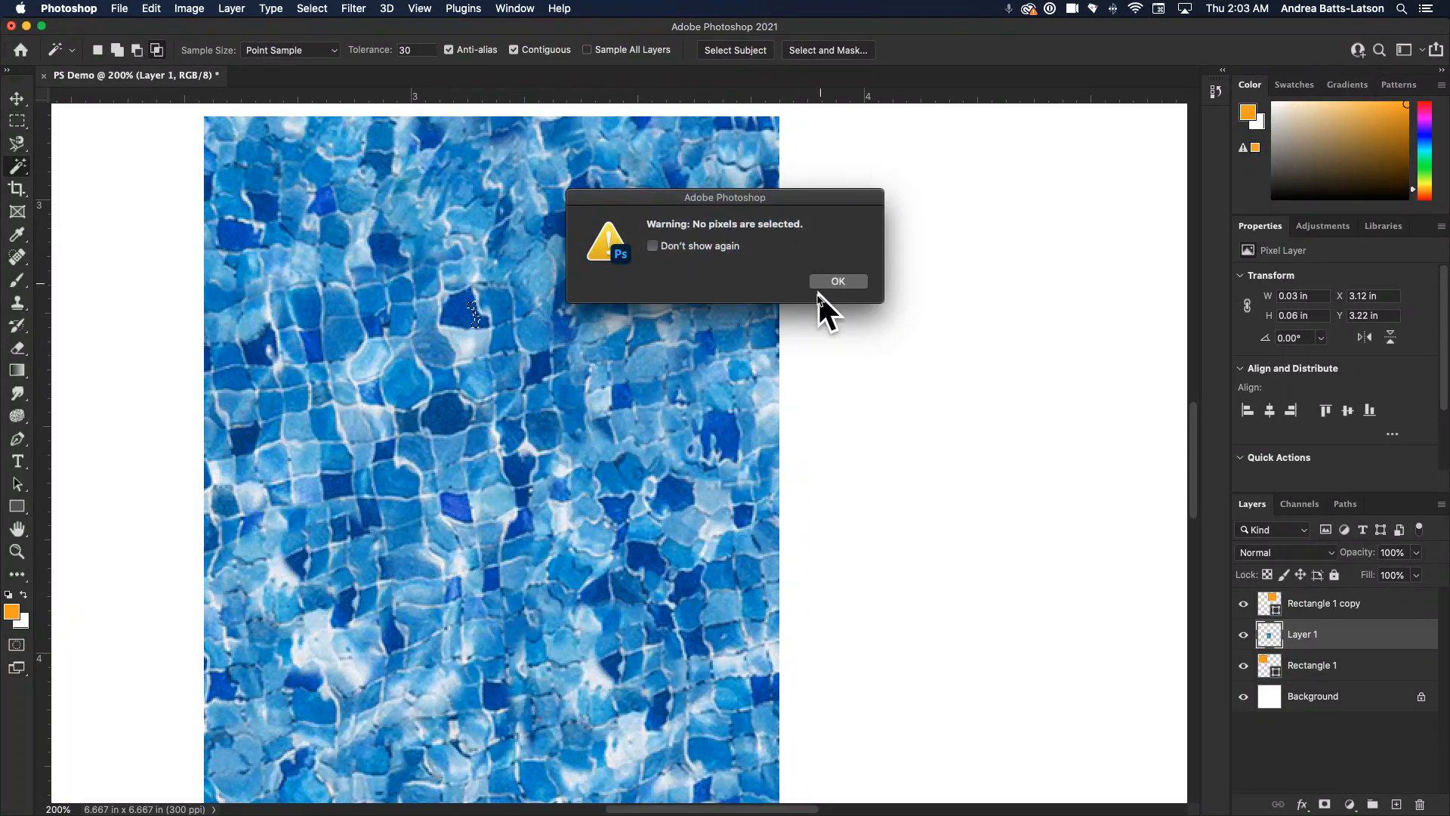
click(818, 279)
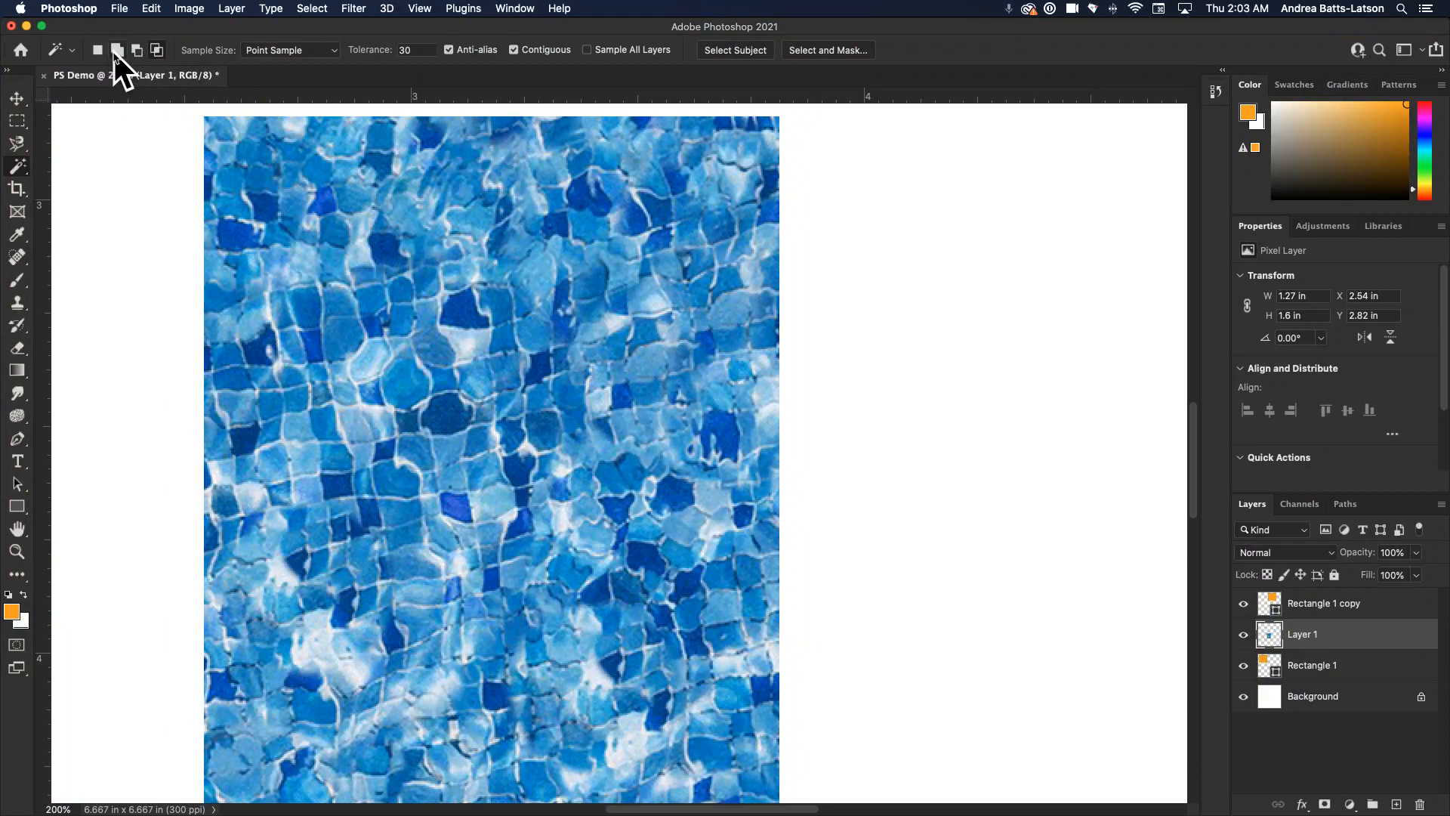
- Set the Magic Wand to add to the selection, select two dark blue tiles near the middle of the pattern, and deselect them
click(115, 52)
scroll(443, 421, down, 2)
scroll(421, 259, up, 6)
scroll(421, 259, down, 8)
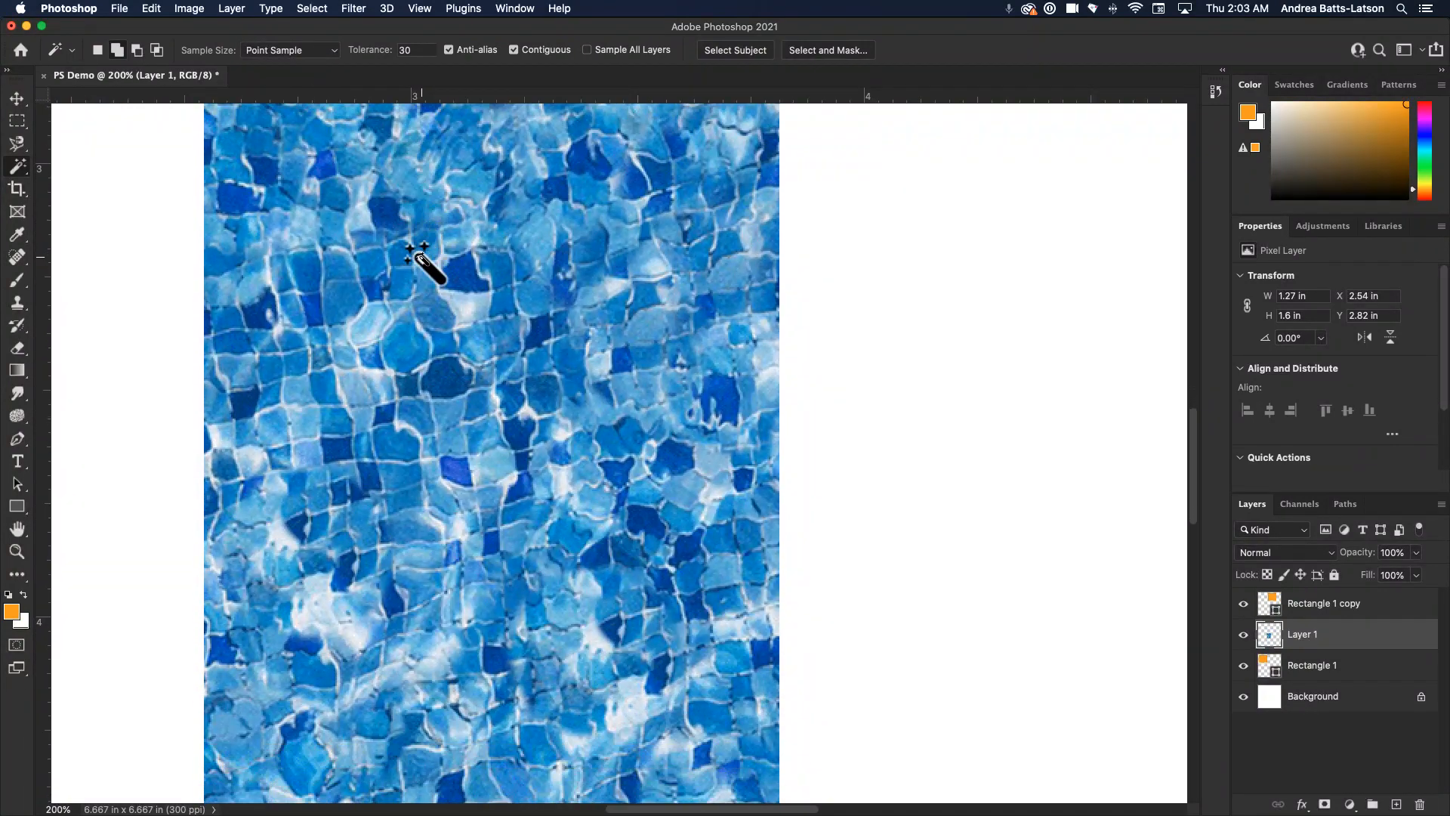
click(460, 279)
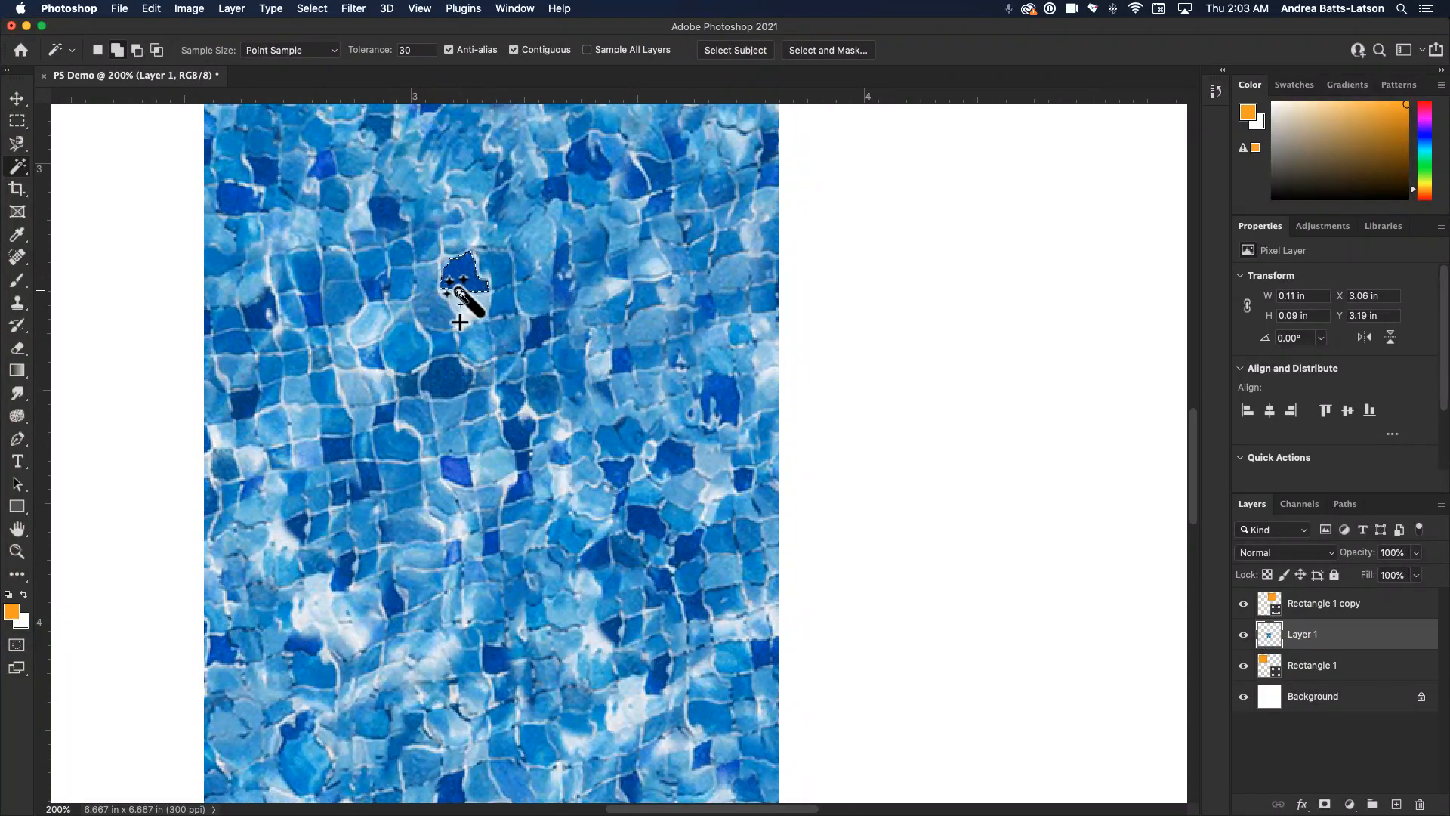
click(453, 377)
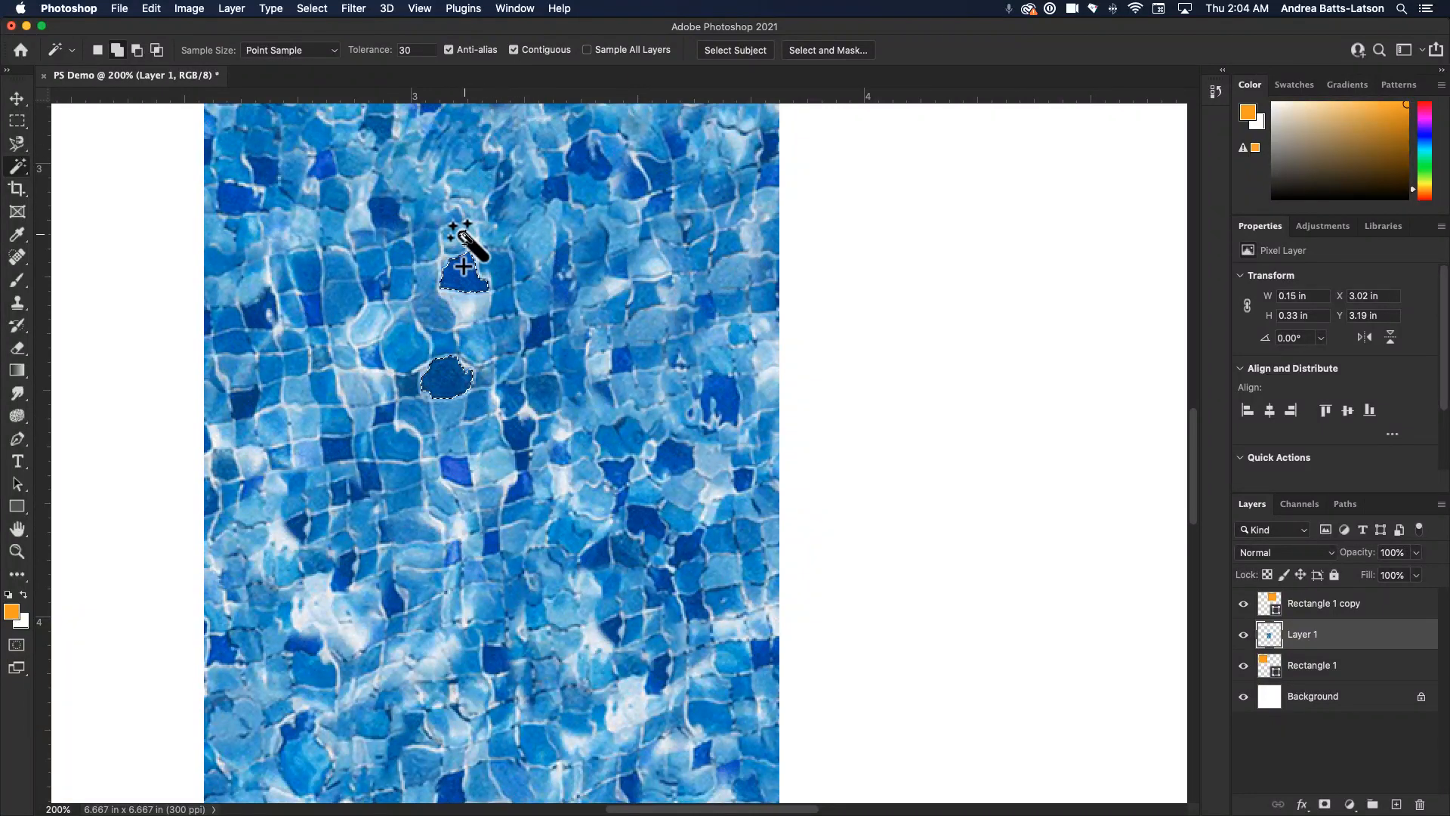
key(super+d)
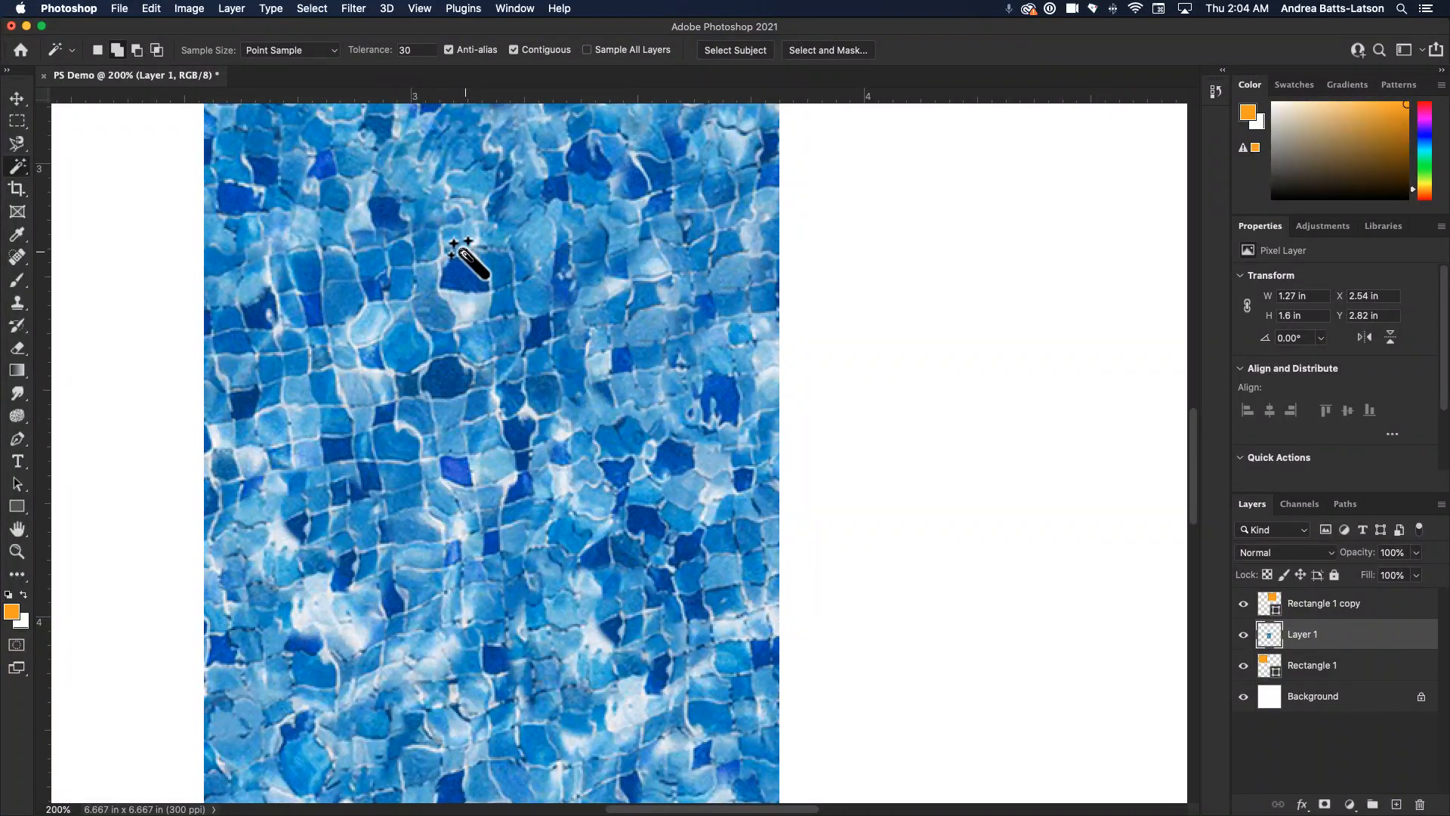
- Select similar blue tiles across the whole pattern with Contiguous turned off, restore Contiguous, and deselect everything
click(512, 50)
click(466, 286)
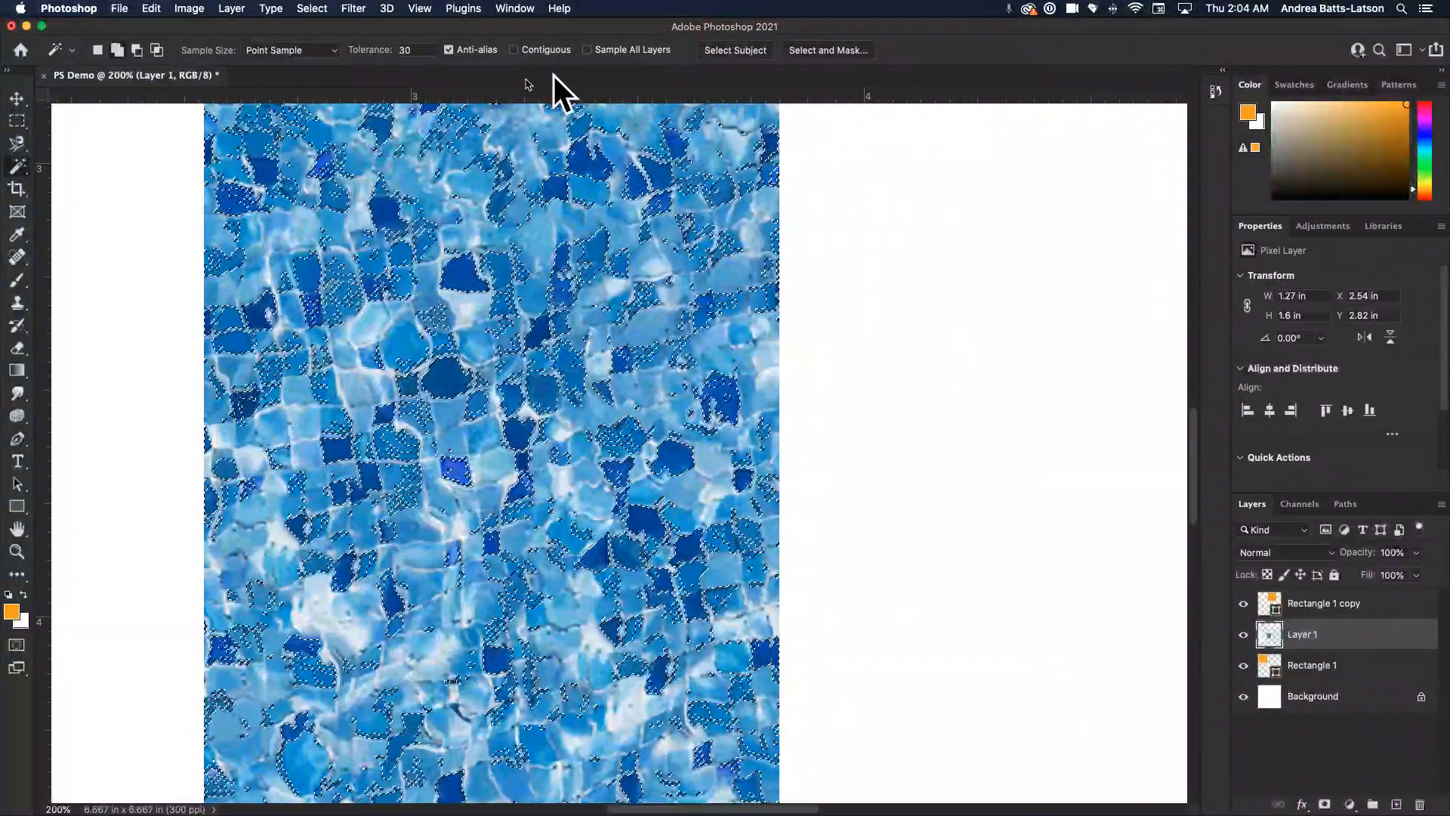
scroll(347, 201, up, 3)
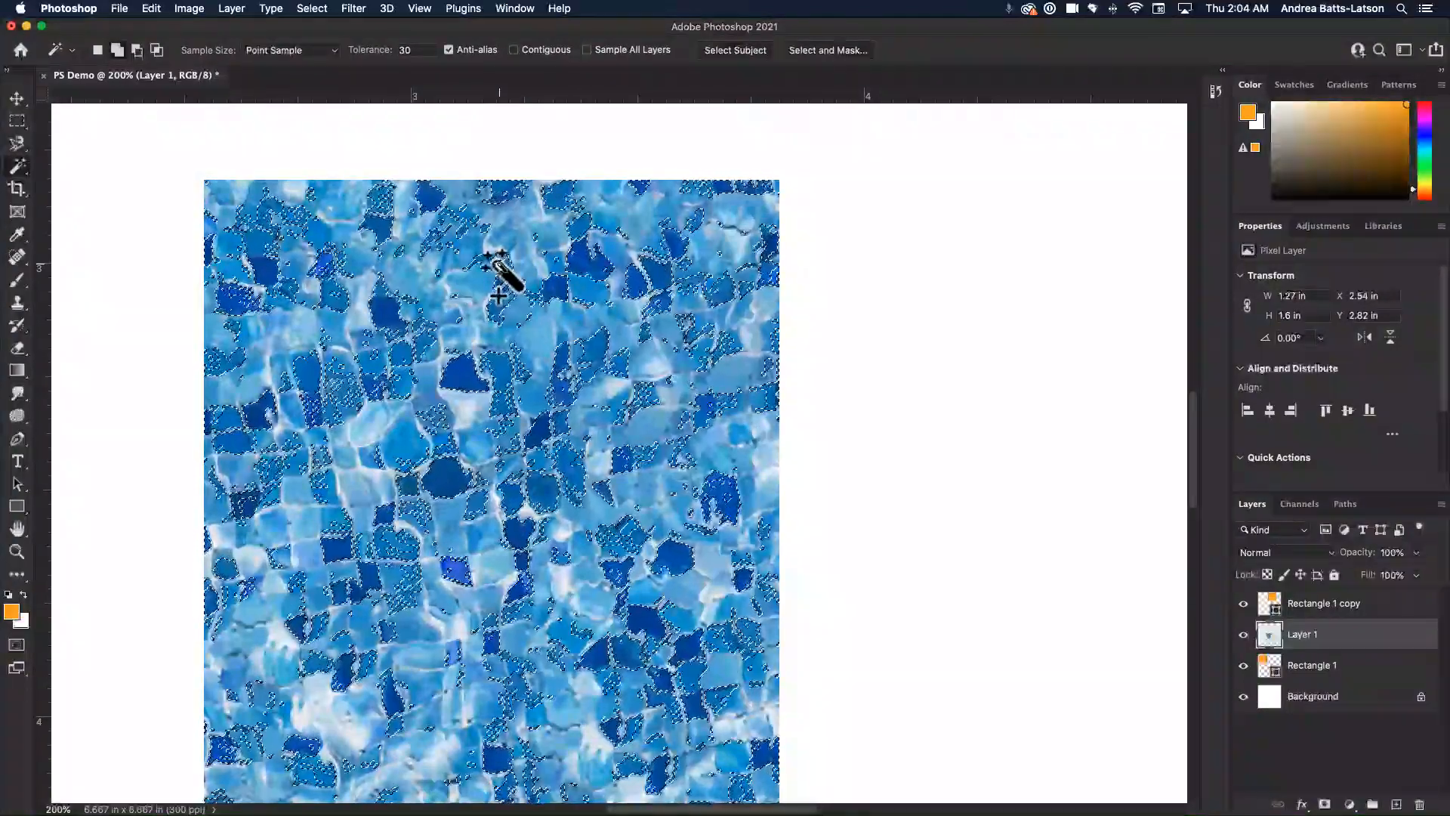
click(513, 51)
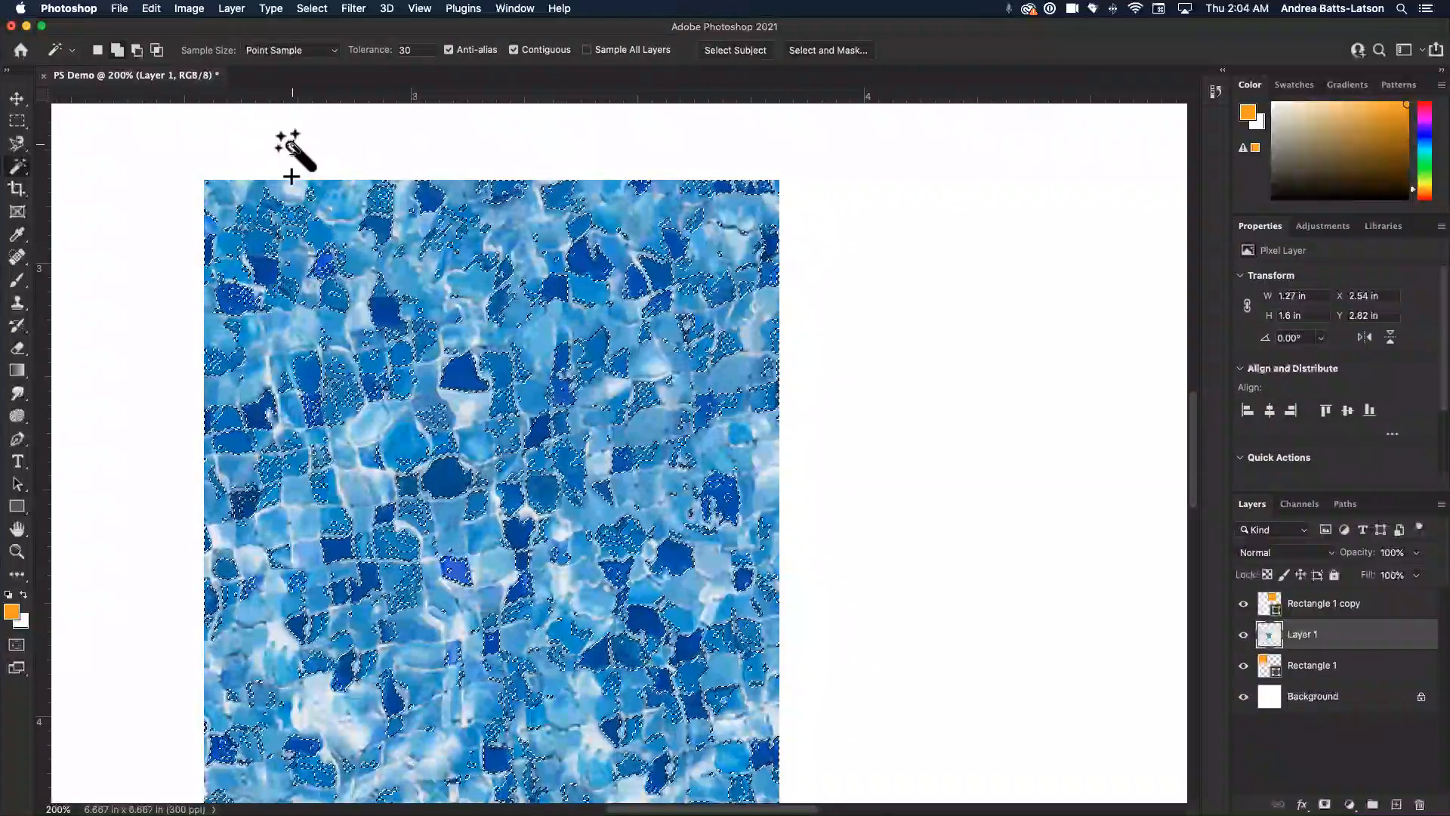
key(super+d)
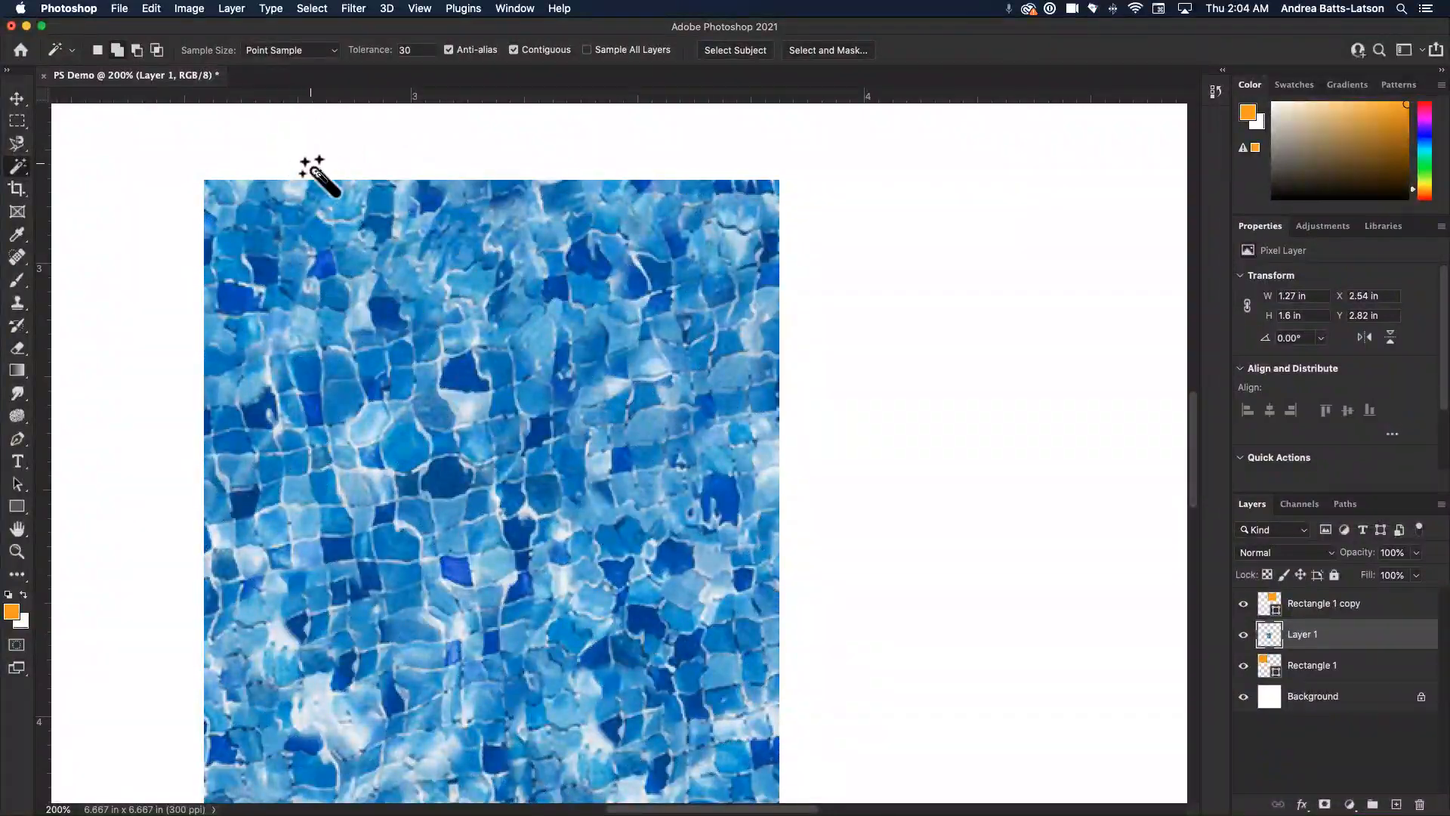
scroll(244, 149, down, 3)
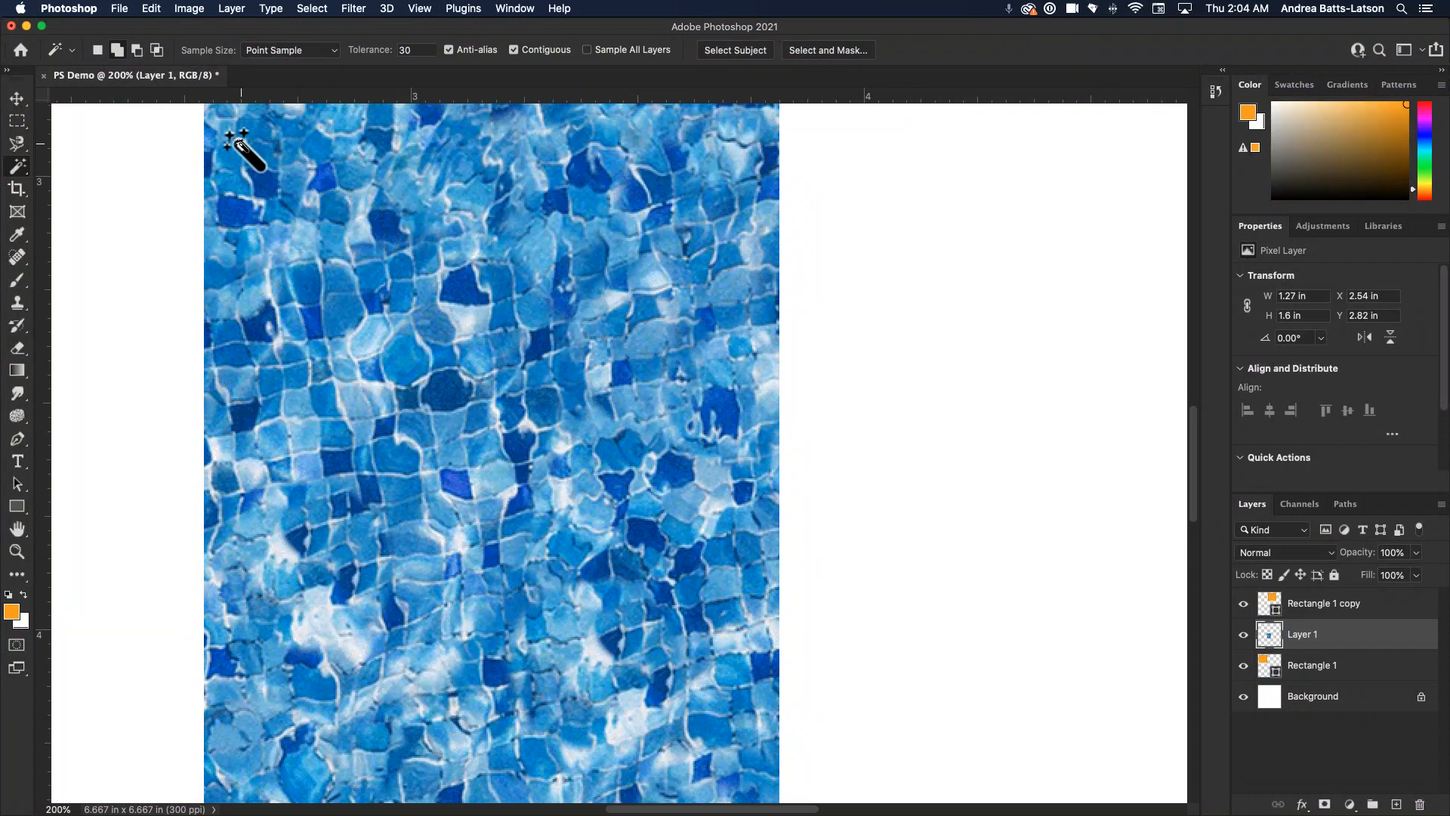
right_click(18, 173)
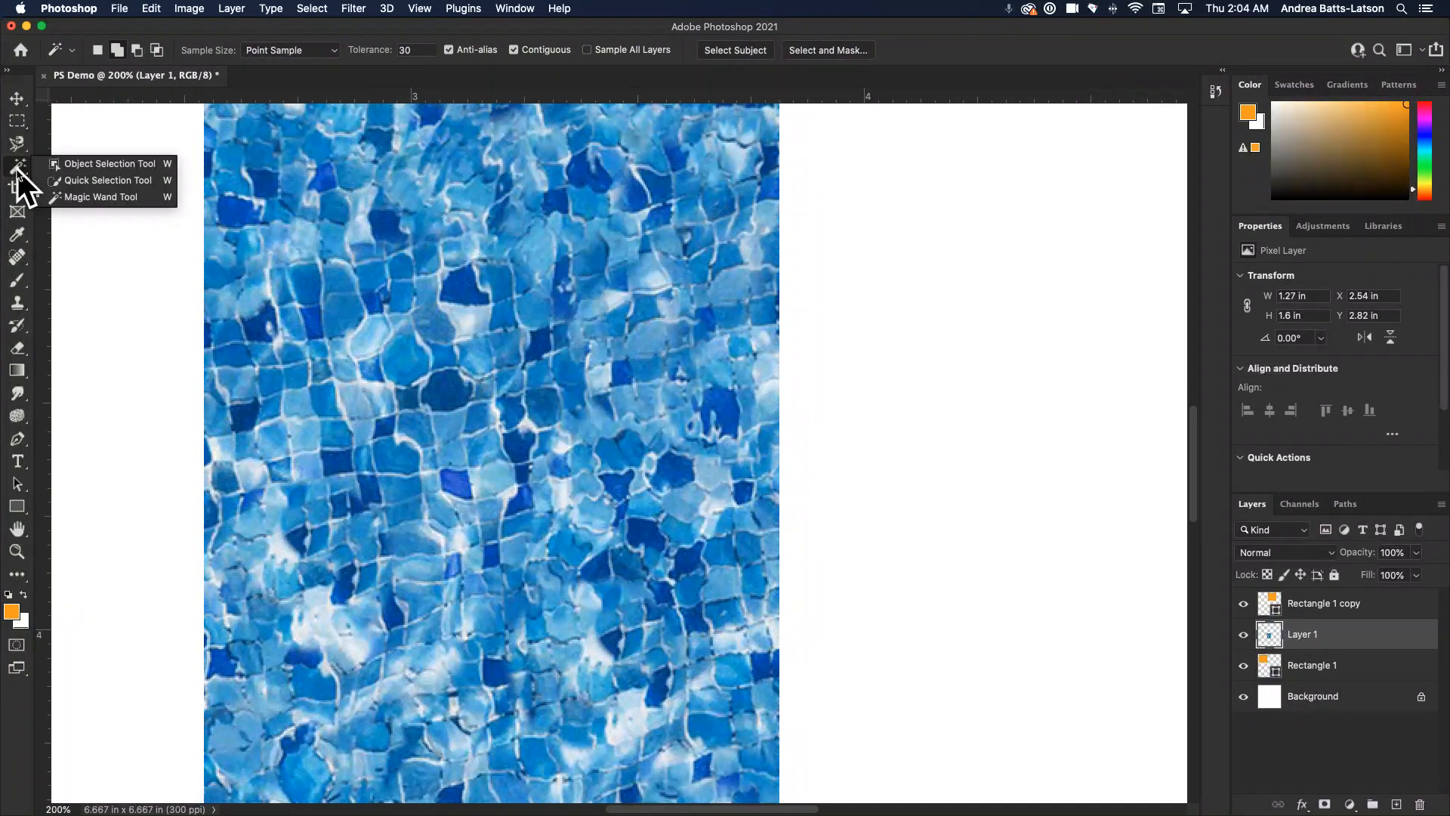
click(100, 197)
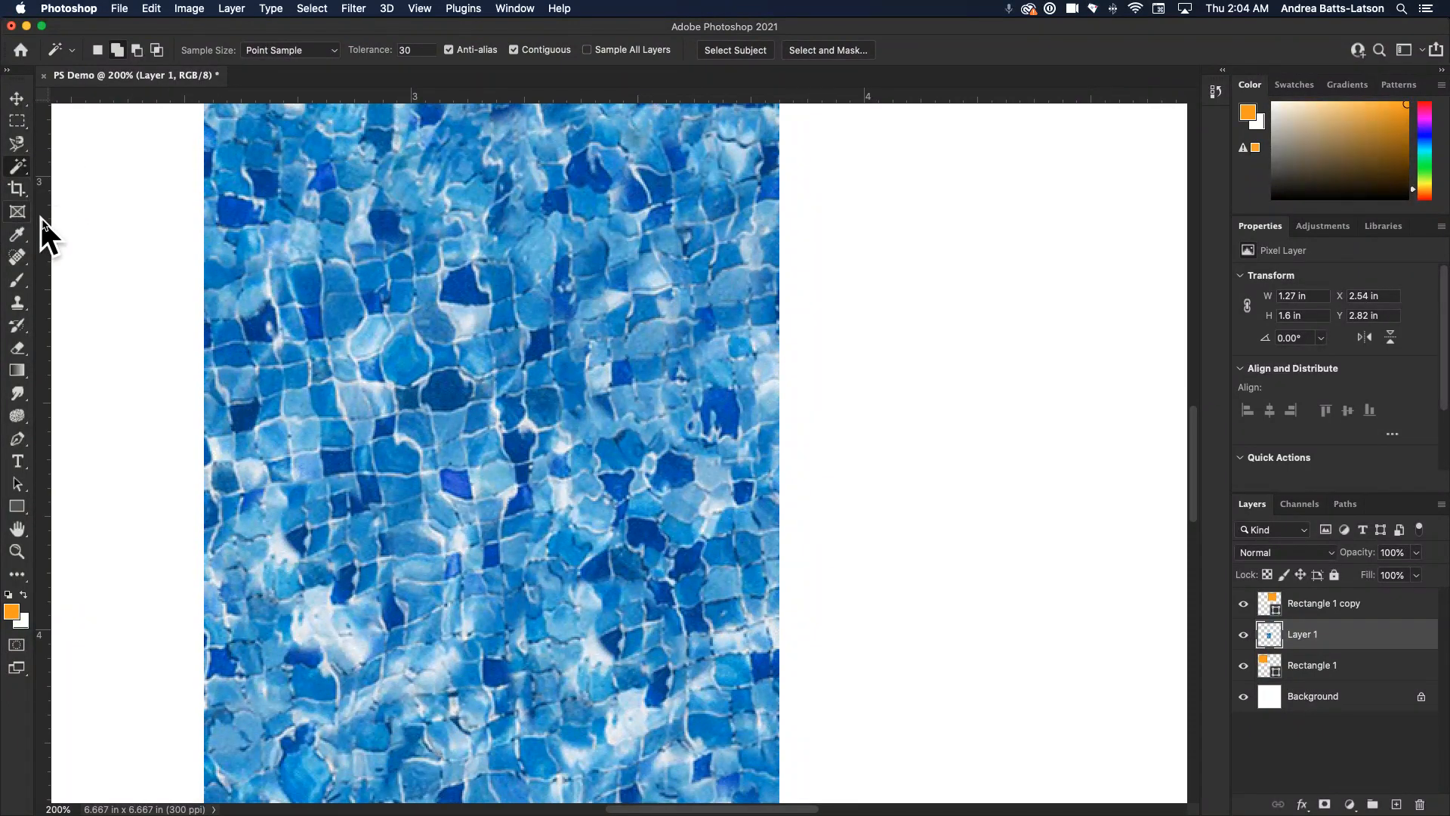